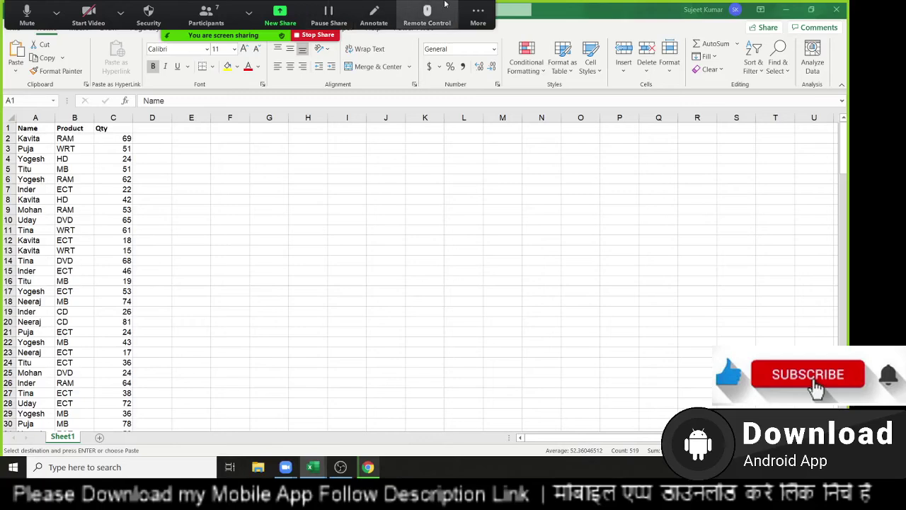
# Paste the Name, Product and Qty data into Sheet1 starting at A1
pyautogui.click(478, 13)
pyautogui.click(497, 63)
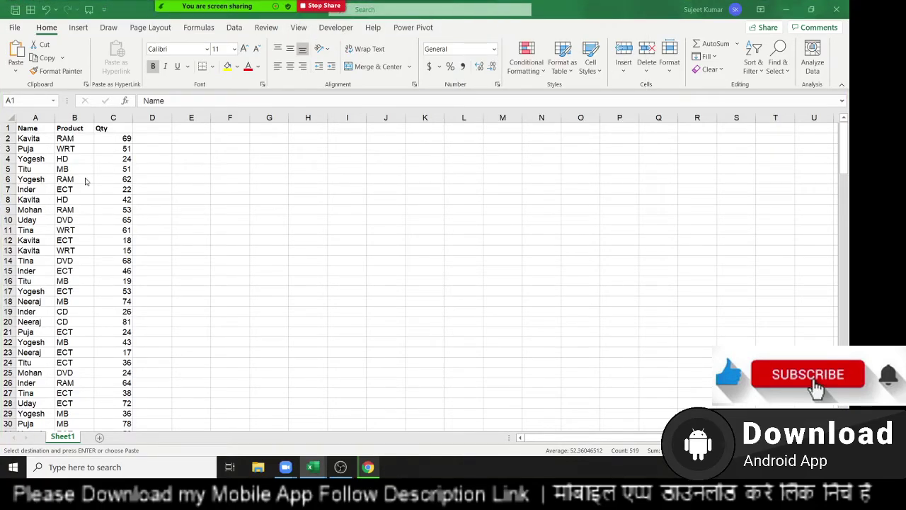
pyautogui.hotkey('ctrl', 'v')
# Select the whole Name column A and copy it
pyautogui.click(42, 149)
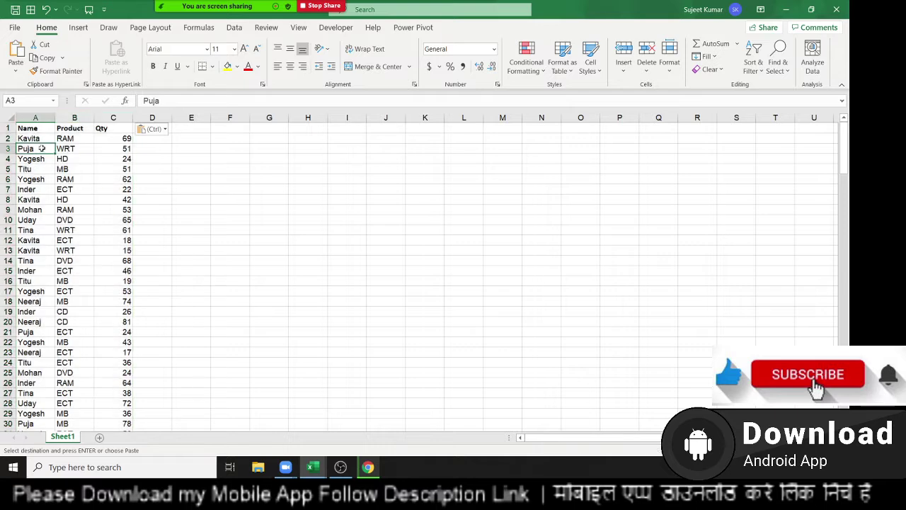
pyautogui.scroll(-3, 45, 138)
pyautogui.scroll(-3, 46, 138)
pyautogui.scroll(6, 45, 141)
pyautogui.press('Up')
pyautogui.press('Right')
pyautogui.press('Right')
pyautogui.press('Right')
pyautogui.press('Right')
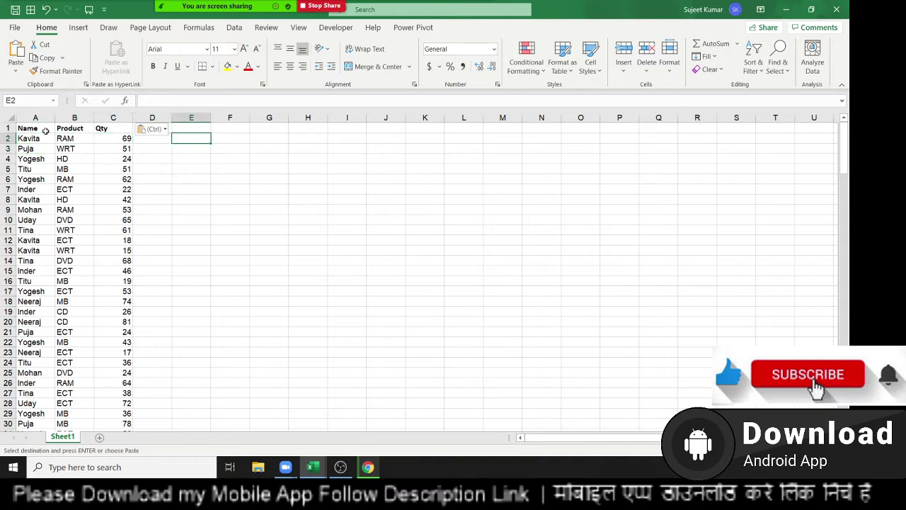
pyautogui.press('Left')
pyautogui.press('Left')
pyautogui.press('Left')
pyautogui.press('Left')
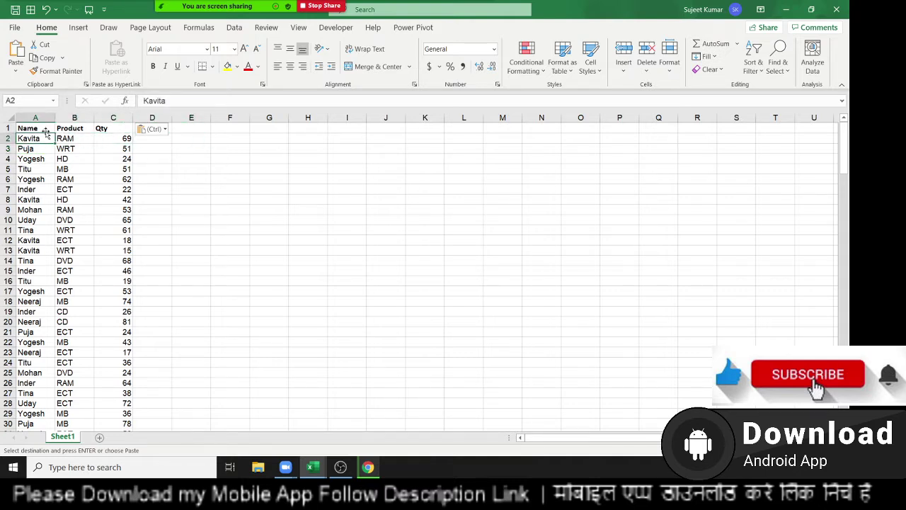
pyautogui.hotkey('ctrl', 'space')
pyautogui.hotkey('ctrl', 'c')
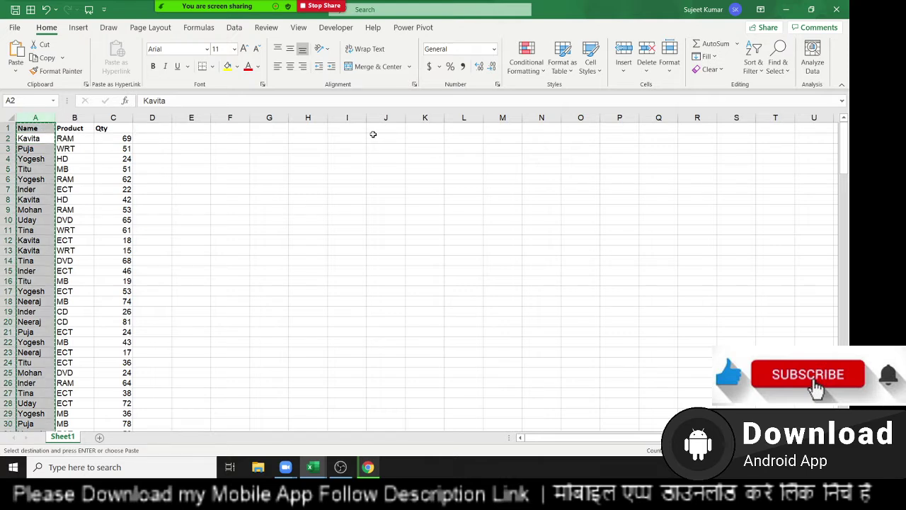
pyautogui.click(373, 136)
pyautogui.click(374, 129)
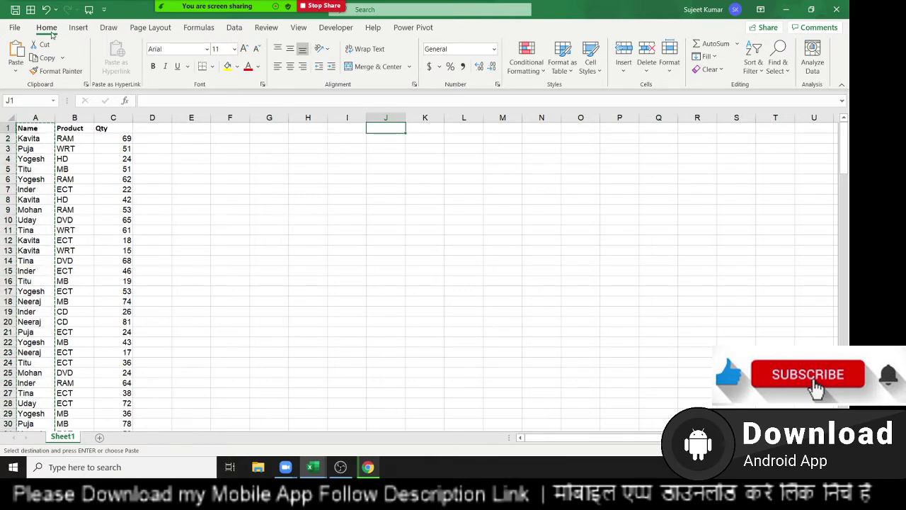
pyautogui.click(234, 27)
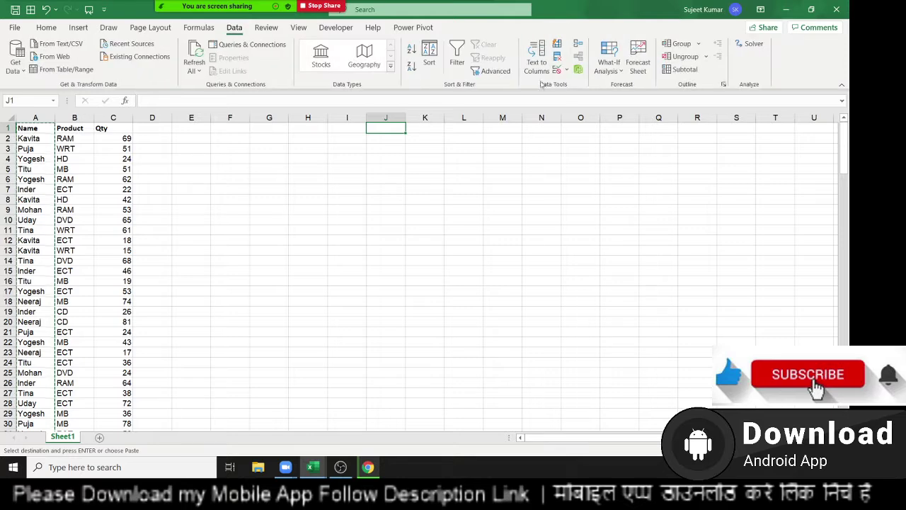
pyautogui.hotkey('ctrl', 'v')
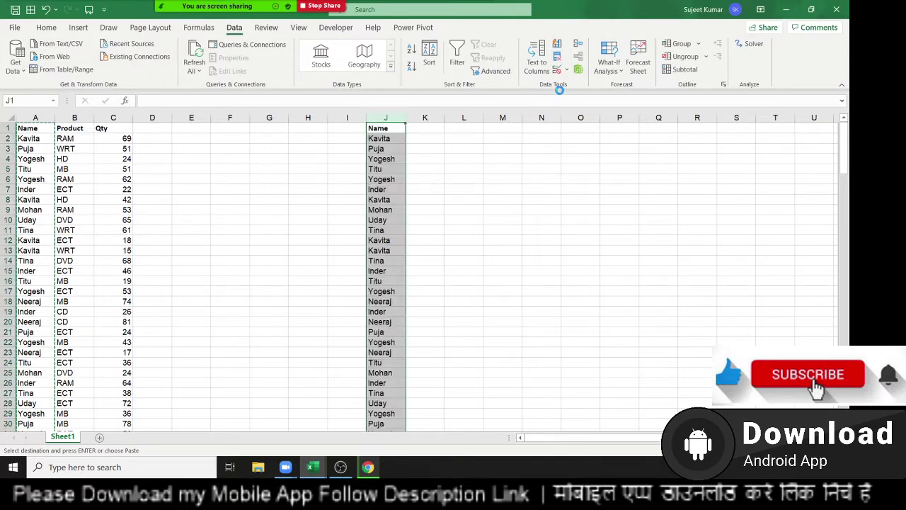
pyautogui.click(556, 57)
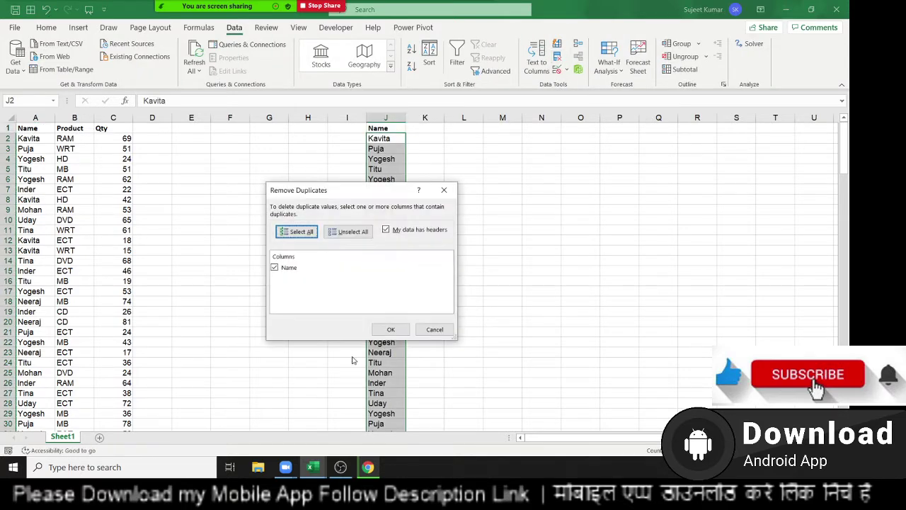
pyautogui.click(391, 329)
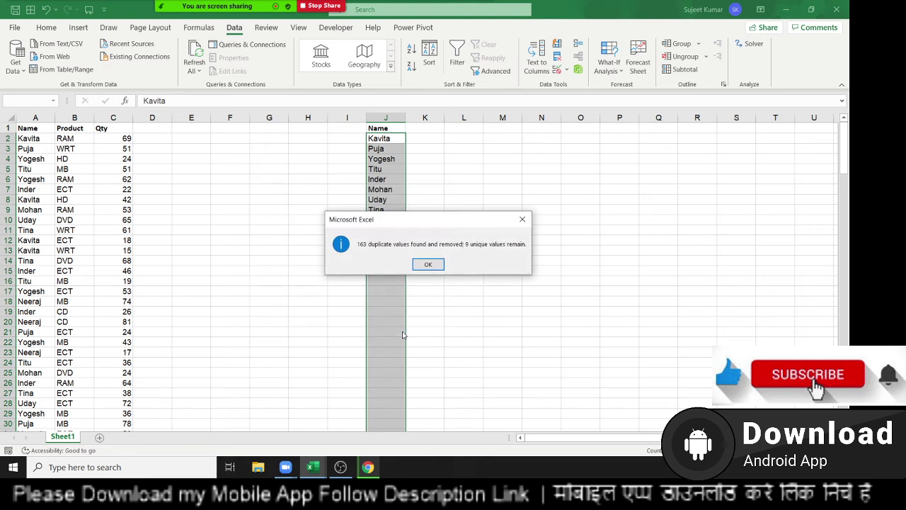
pyautogui.click(428, 263)
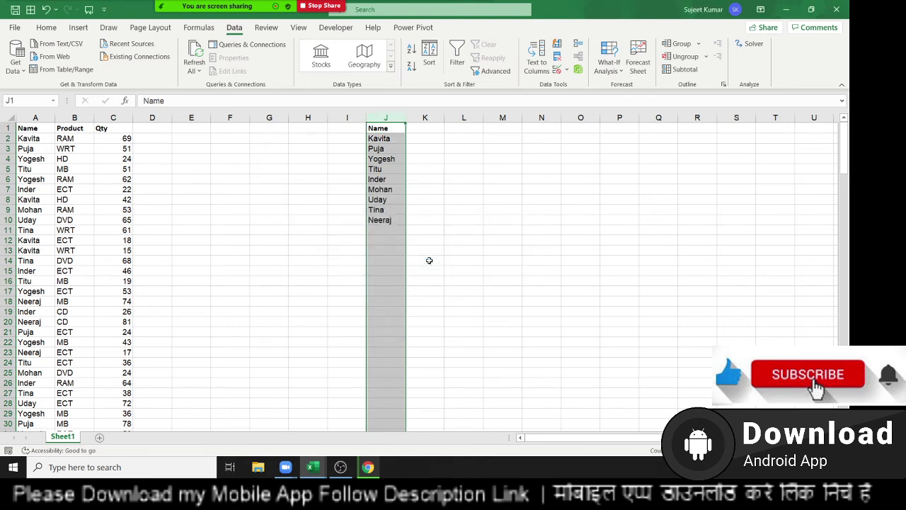
pyautogui.press('Down')
pyautogui.press('Up')
pyautogui.hotkey('ctrl', 'shift', 'Down')
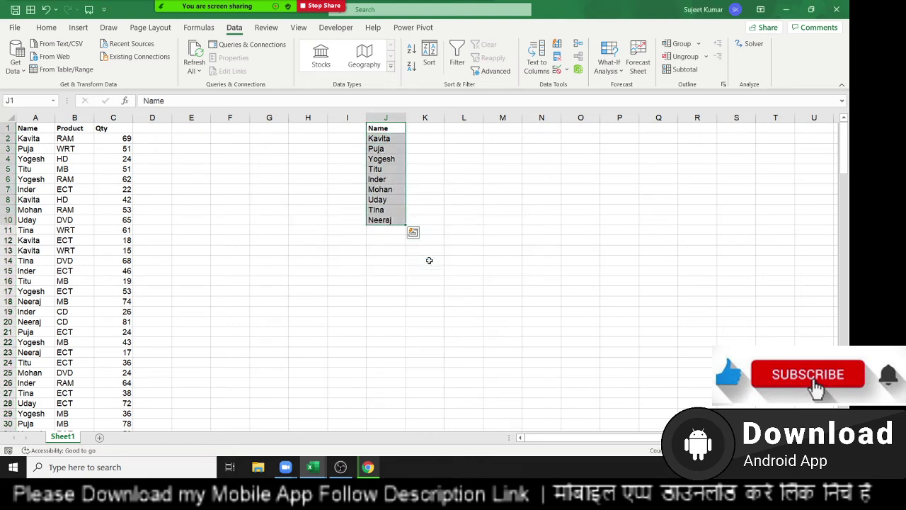
pyautogui.press('Delete')
pyautogui.press('Left')
pyautogui.press('Left')
pyautogui.press('Left')
pyautogui.press('Left')
pyautogui.press('Left')
pyautogui.press('Left')
pyautogui.press('Left')
pyautogui.press('Left')
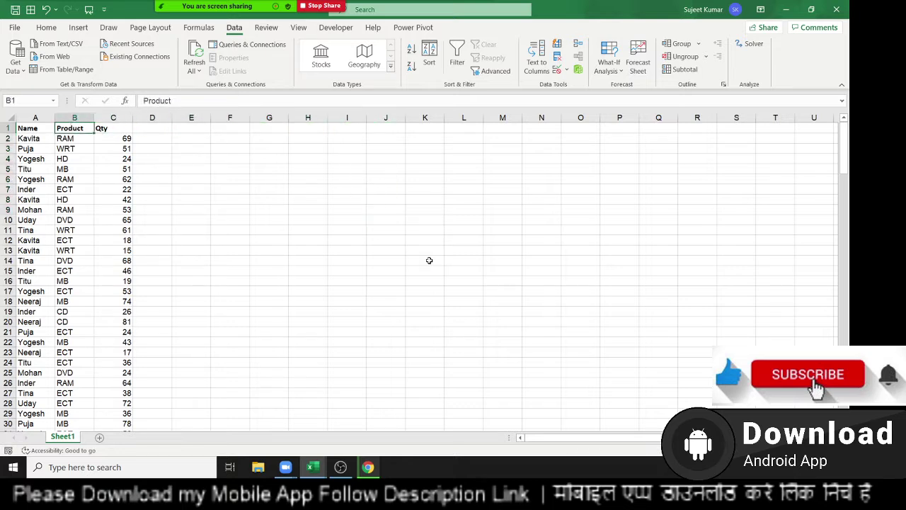
pyautogui.press('Left')
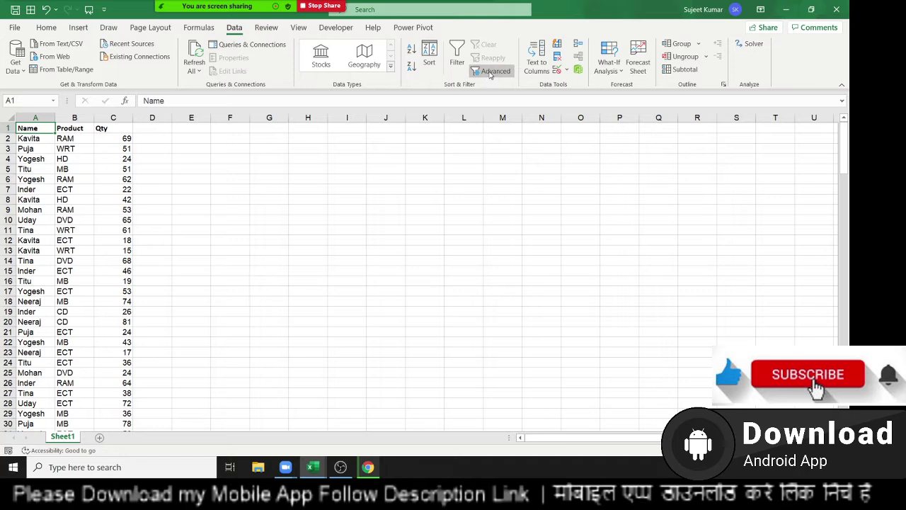
# Try an Advanced Filter with Unique records only, then toggle header filtering
pyautogui.click(490, 73)
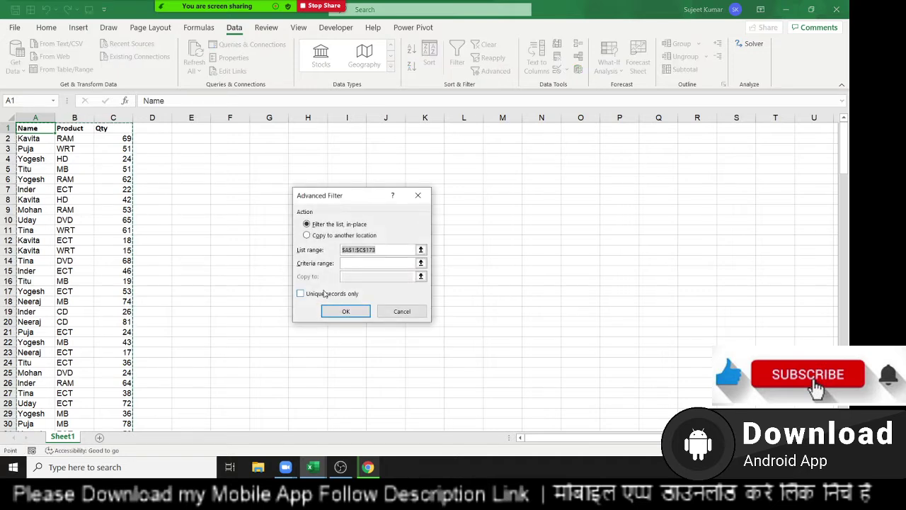
pyautogui.click(300, 293)
pyautogui.click(339, 314)
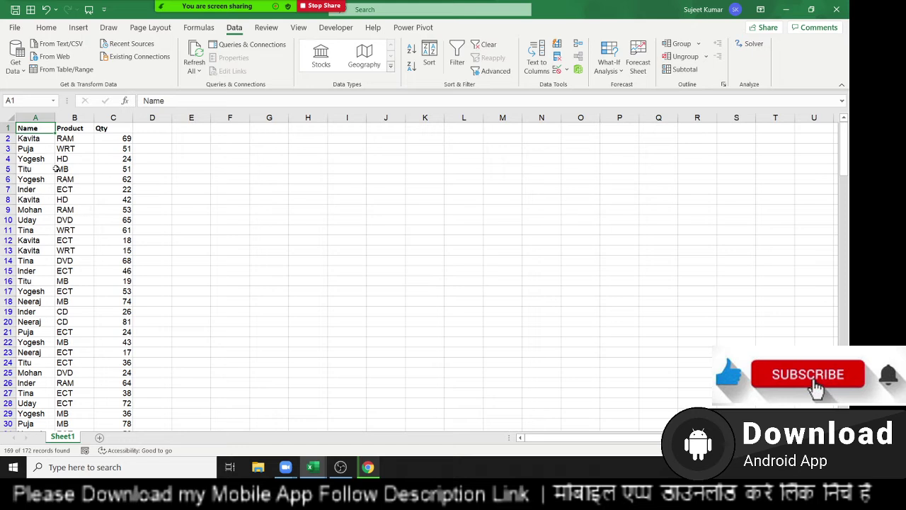
pyautogui.hotkey('ctrl', 'shift', 'l')
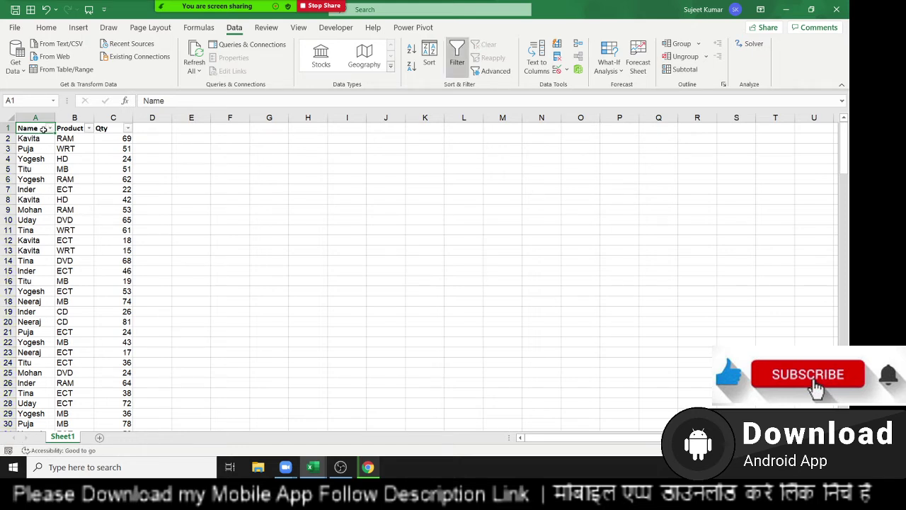
# Filter the Name column in place to unique records with criteria range J4
pyautogui.hotkey('ctrl', 'space')
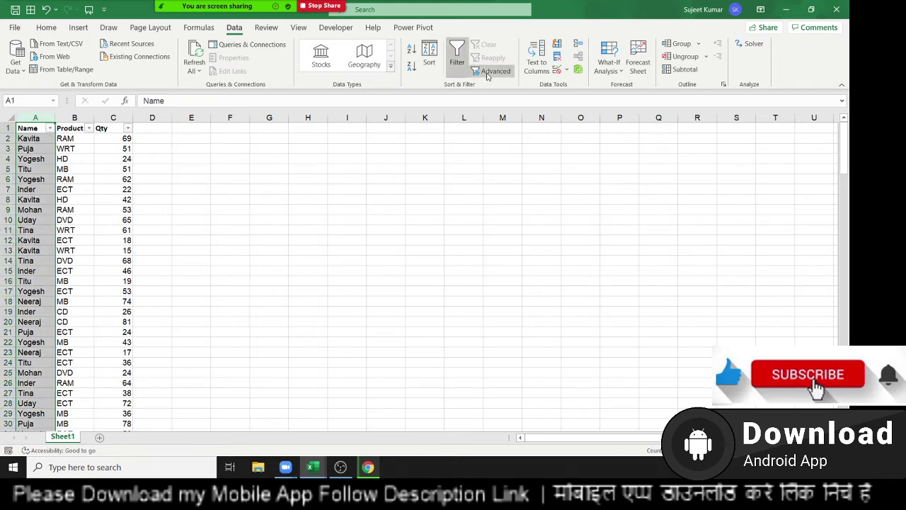
pyautogui.click(487, 73)
pyautogui.click(315, 294)
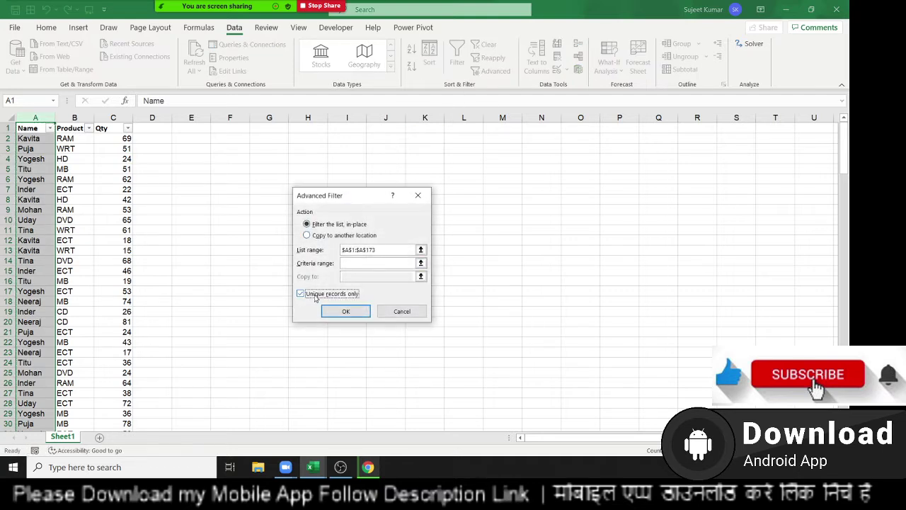
pyautogui.click(348, 263)
pyautogui.click(384, 158)
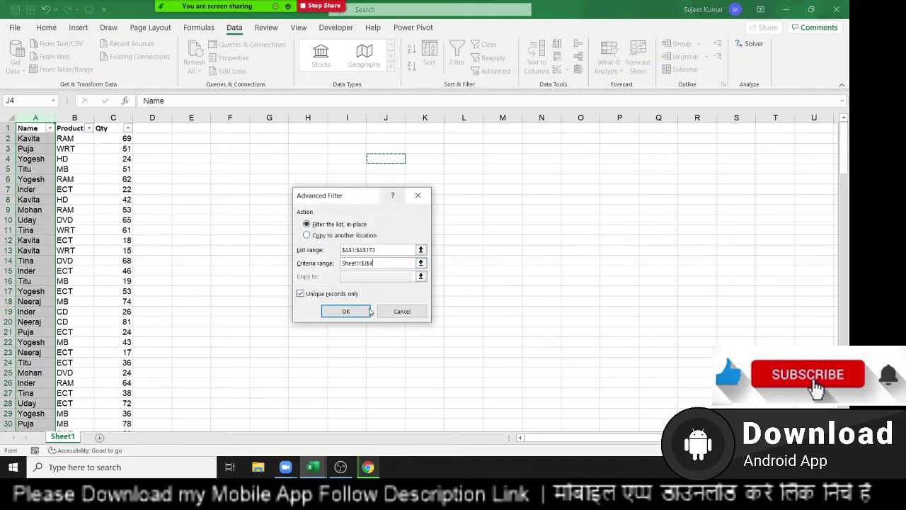
pyautogui.click(347, 311)
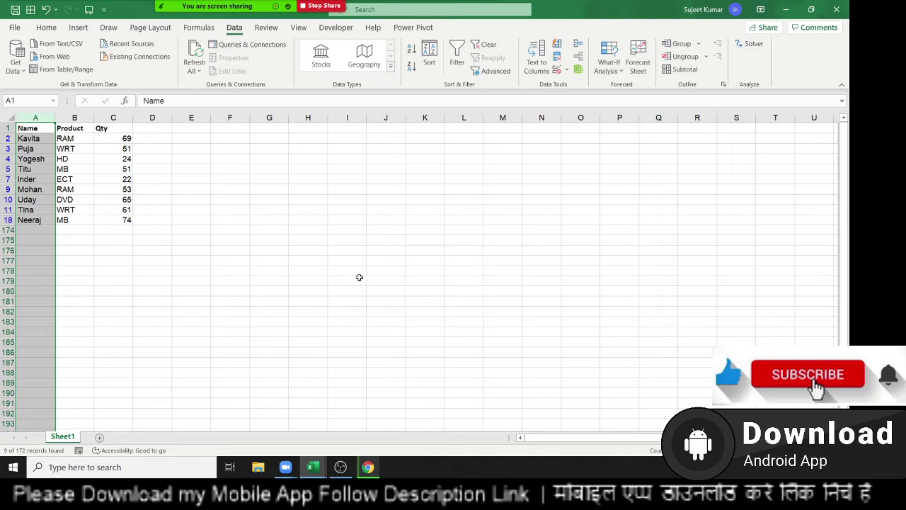
pyautogui.click(374, 140)
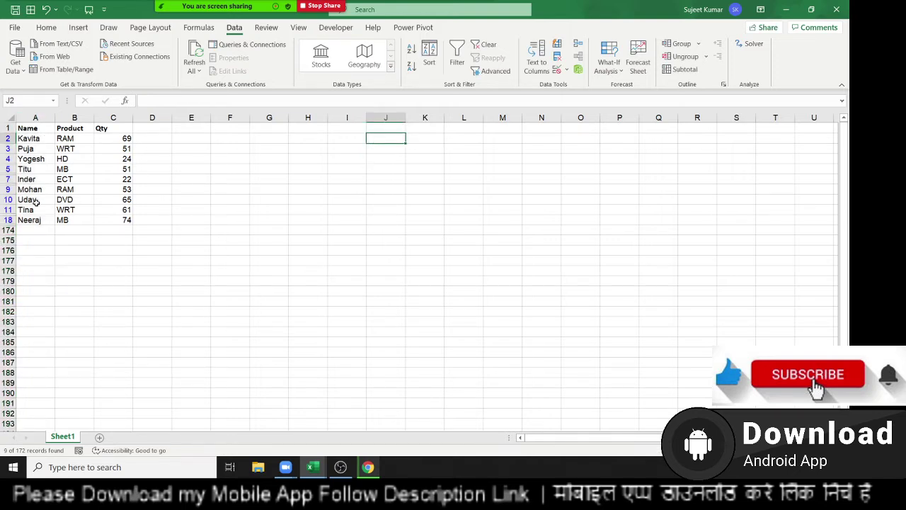
# Clear the filter so every row shows, and select the Name column
pyautogui.hotkey('alt', 'a')
pyautogui.press('c')
pyautogui.hotkey('ctrl', 'shift', 'l')
pyautogui.press('Return')
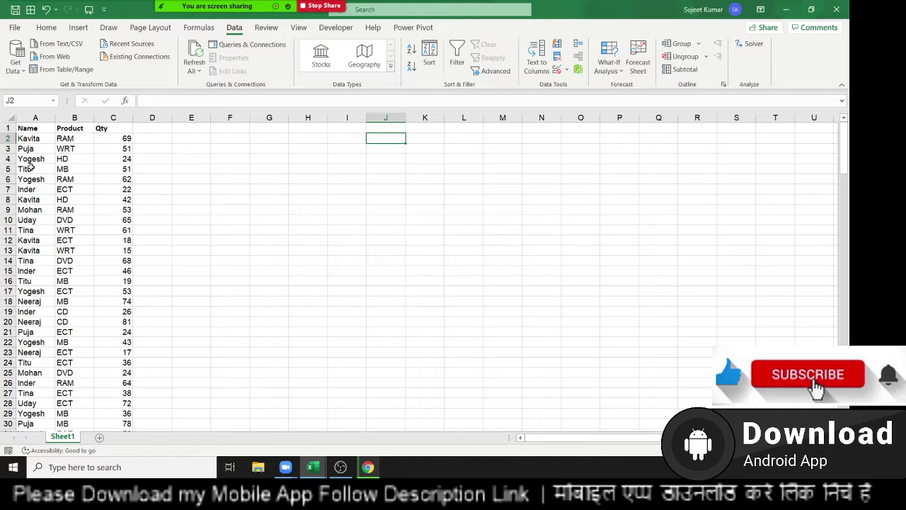
pyautogui.click(67, 178)
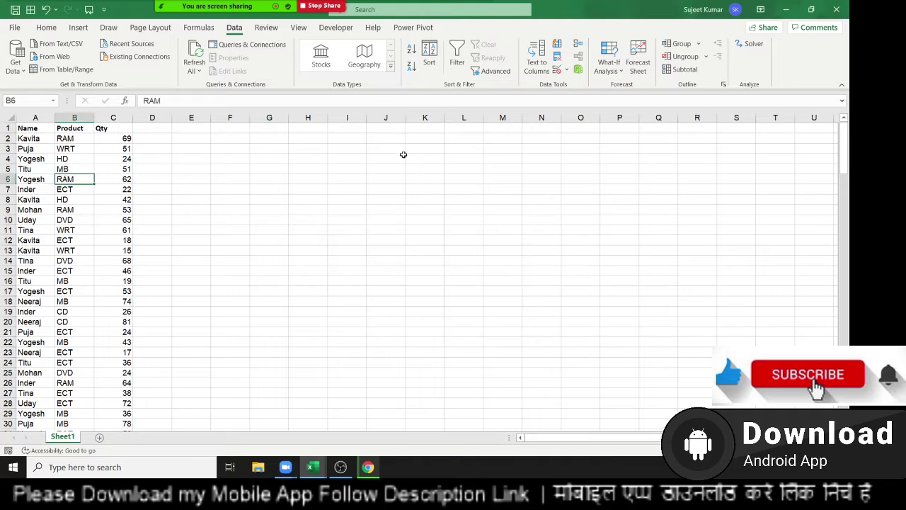
pyautogui.click(35, 117)
pyautogui.scroll(-15, 212, 212)
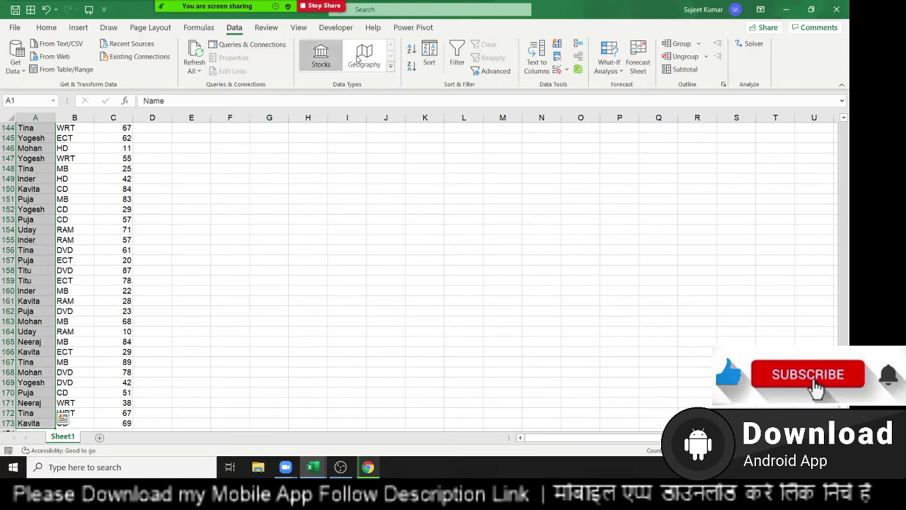
# Copy the unique names to I3 using Advanced Filter's copy-to-another-location option
pyautogui.click(490, 70)
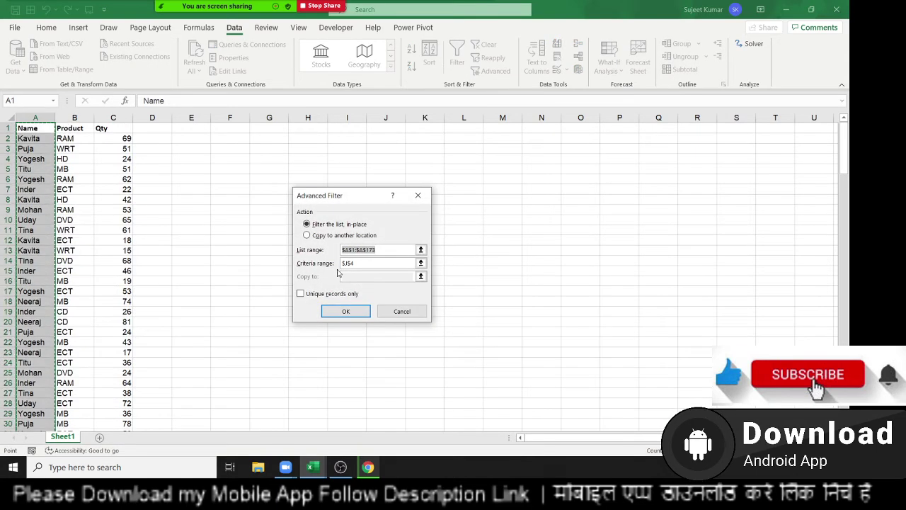
pyautogui.click(346, 235)
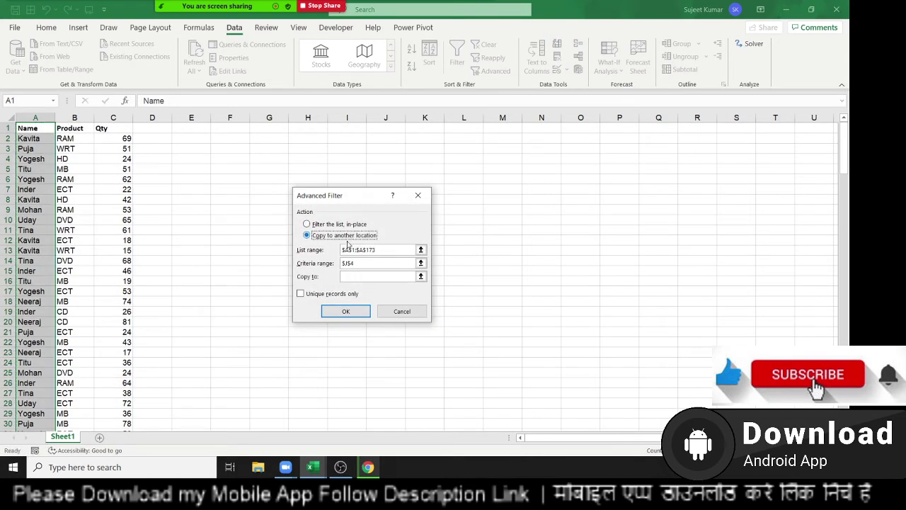
pyautogui.click(347, 277)
pyautogui.click(347, 149)
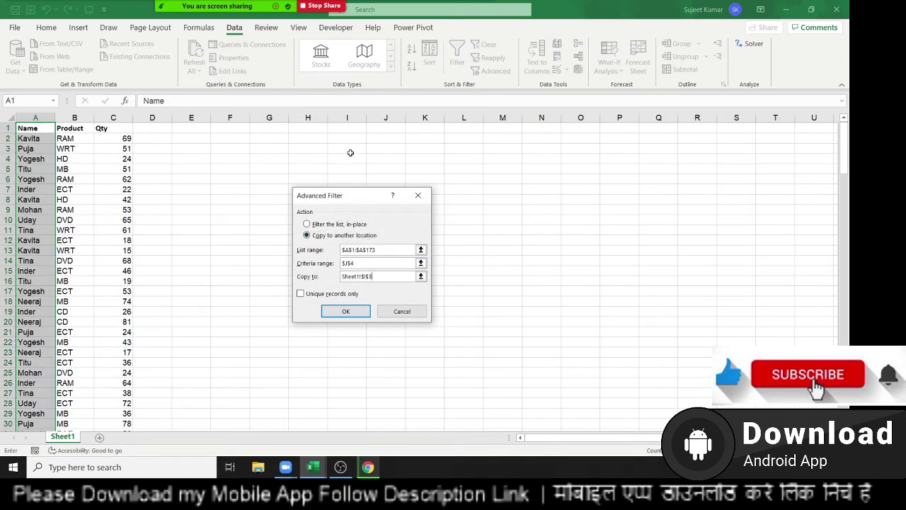
pyautogui.click(301, 294)
pyautogui.click(345, 311)
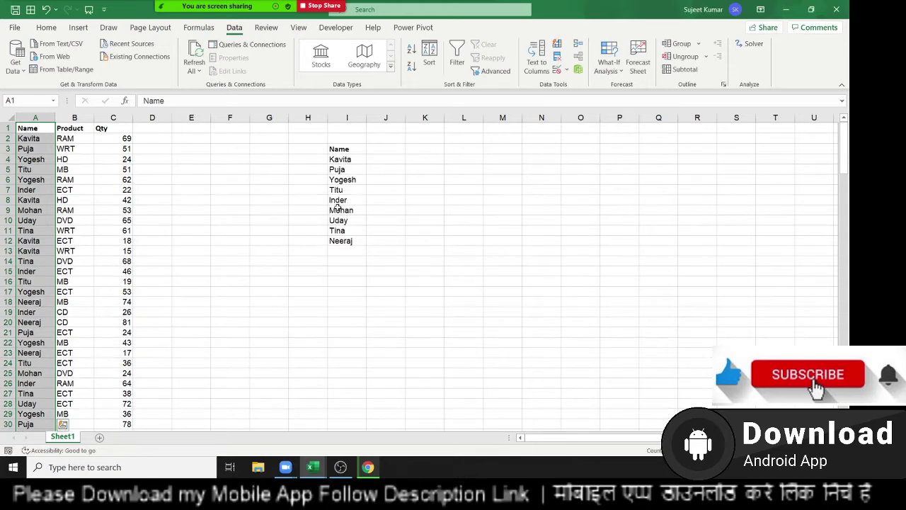
# Delete the copied unique names from I3:I13
pyautogui.moveTo(338, 151); pyautogui.dragTo(340, 251)
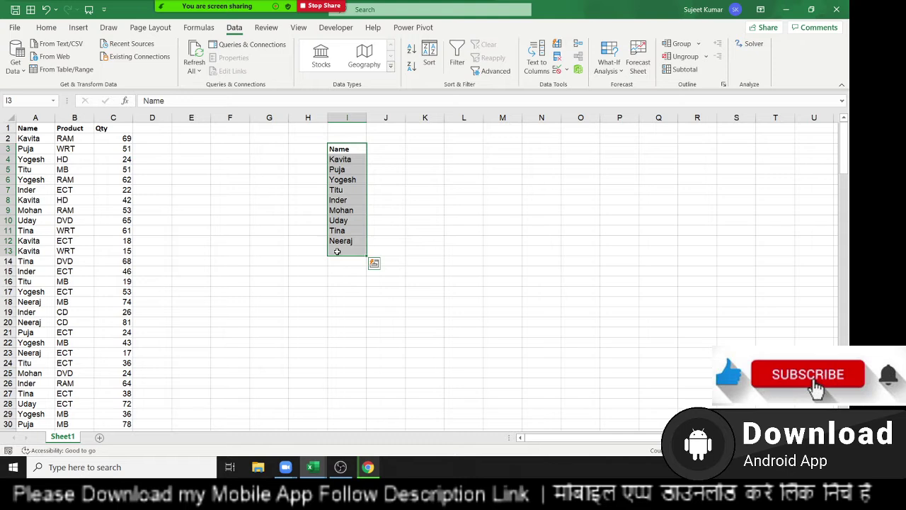
pyautogui.press('Delete')
pyautogui.press('Left')
pyautogui.press('Left')
pyautogui.press('Left')
pyautogui.press('Left')
pyautogui.press('Left')
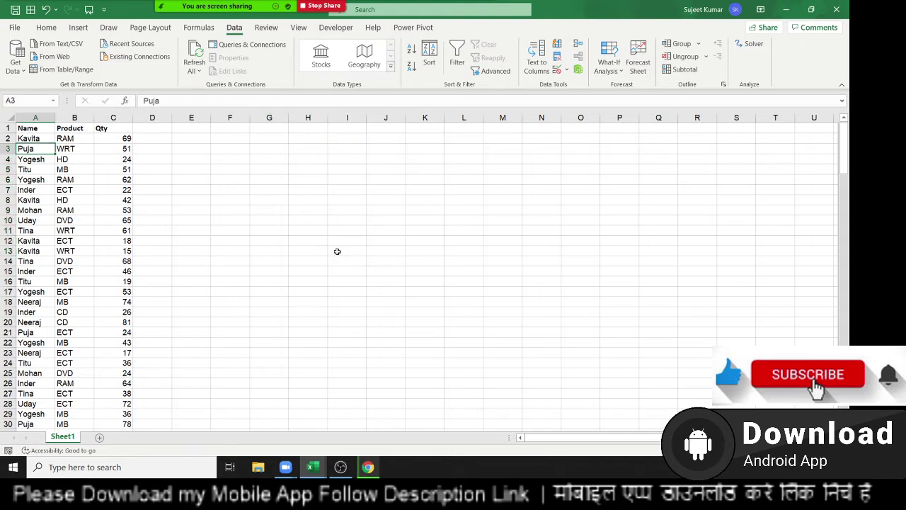
pyautogui.press('Up')
pyautogui.press('Up')
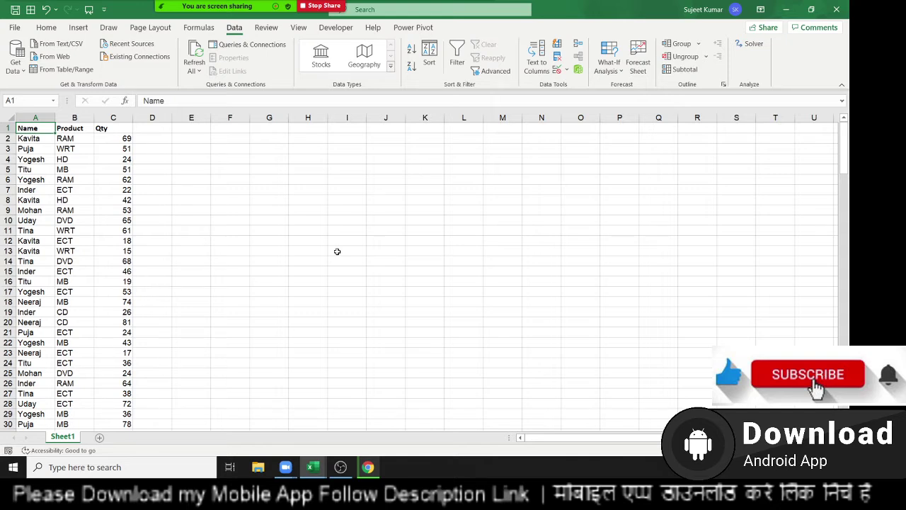
pyautogui.click(313, 176)
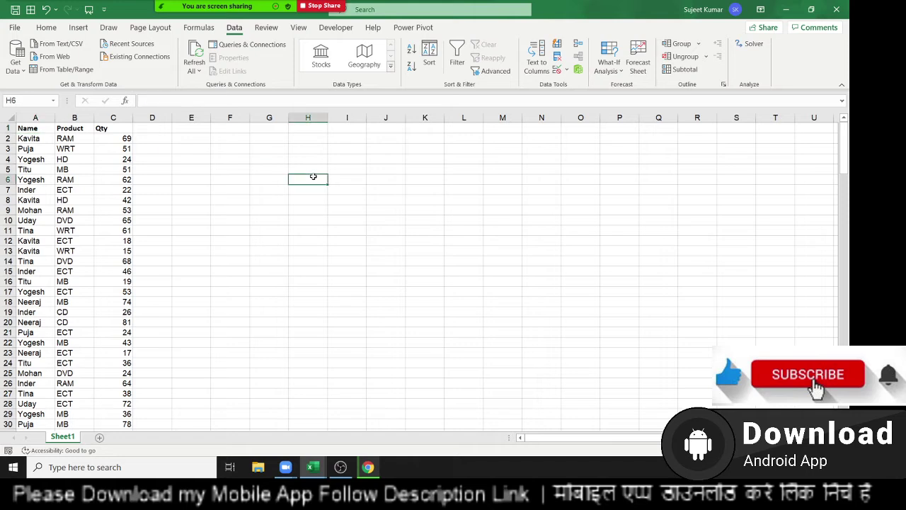
pyautogui.write('=')
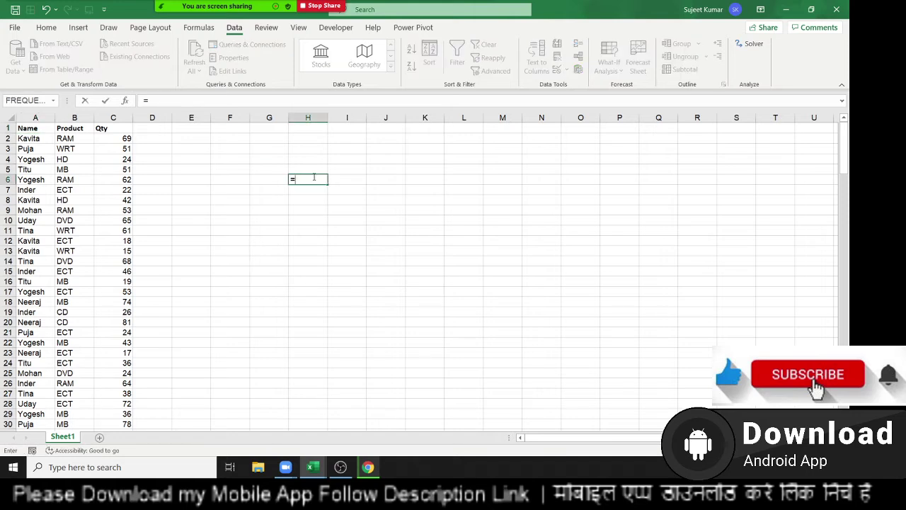
pyautogui.write('un')
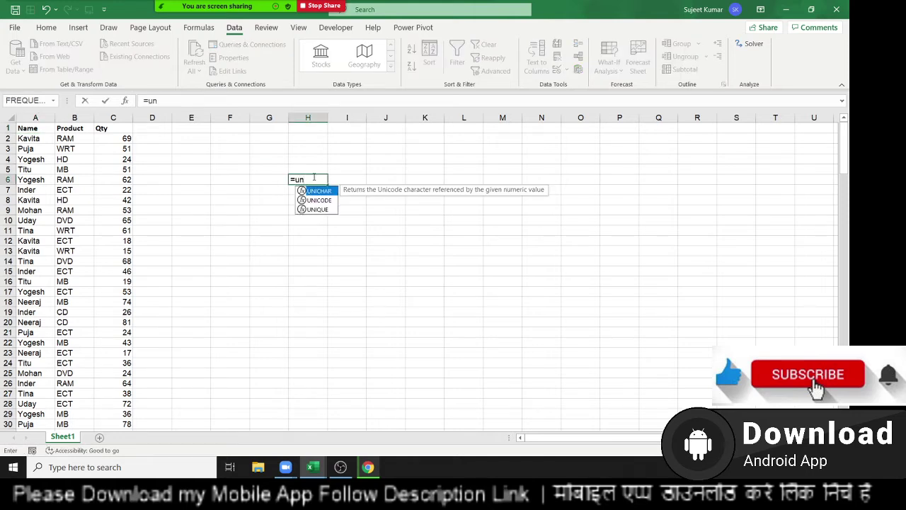
pyautogui.press('Down')
pyautogui.press('Down')
pyautogui.press('Tab')
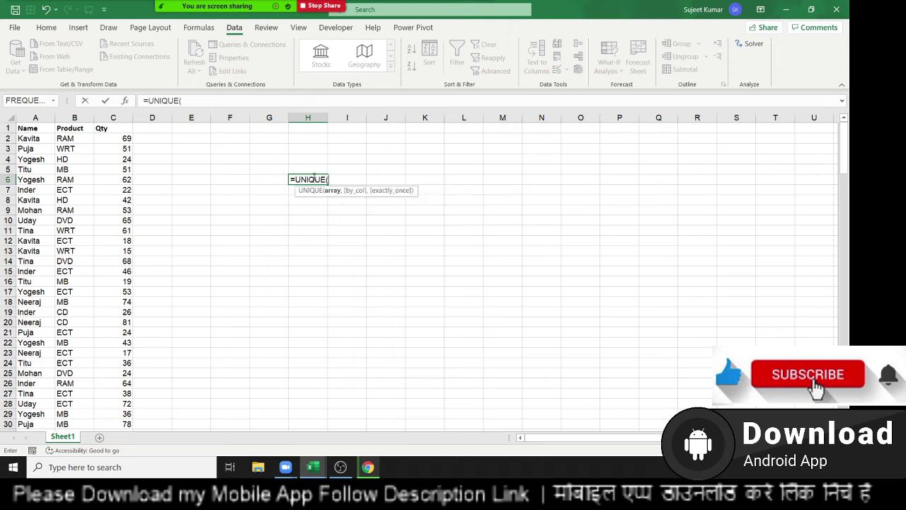
pyautogui.press('Left')
pyautogui.press('Home')
pyautogui.press('Up')
pyautogui.press('Up')
pyautogui.press('Up')
pyautogui.press('Up')
pyautogui.press('Up')
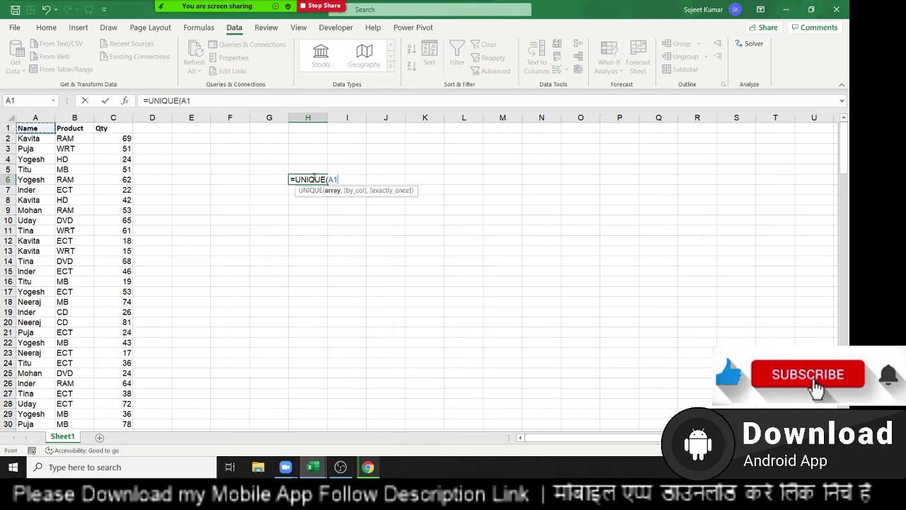
pyautogui.hotkey('ctrl', 'shift', 'Down')
pyautogui.write(')')
pyautogui.hotkey('ctrl', 'Return')
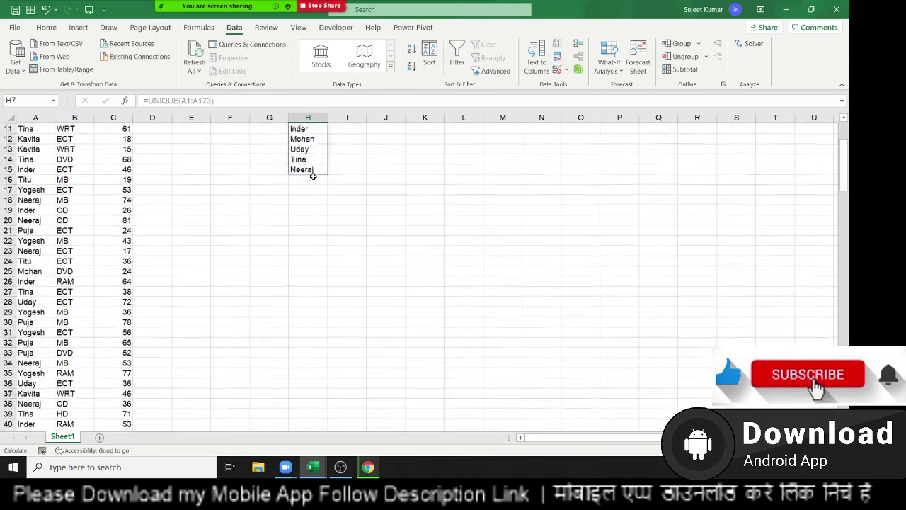
pyautogui.press('Up')
pyautogui.press('Up')
pyautogui.press('Up')
pyautogui.press('Up')
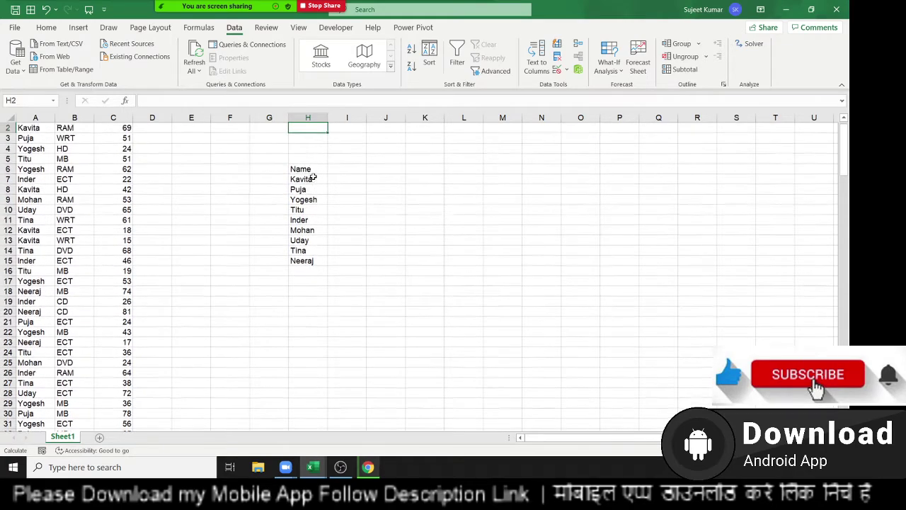
pyautogui.press('Up')
pyautogui.click(310, 178)
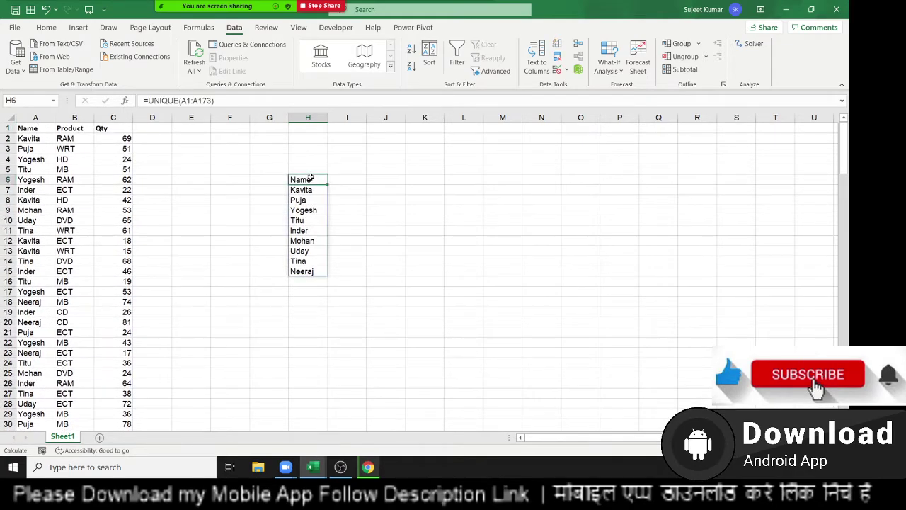
pyautogui.doubleClick(310, 178)
pyautogui.hotkey('ctrl', 'shift', 'Return')
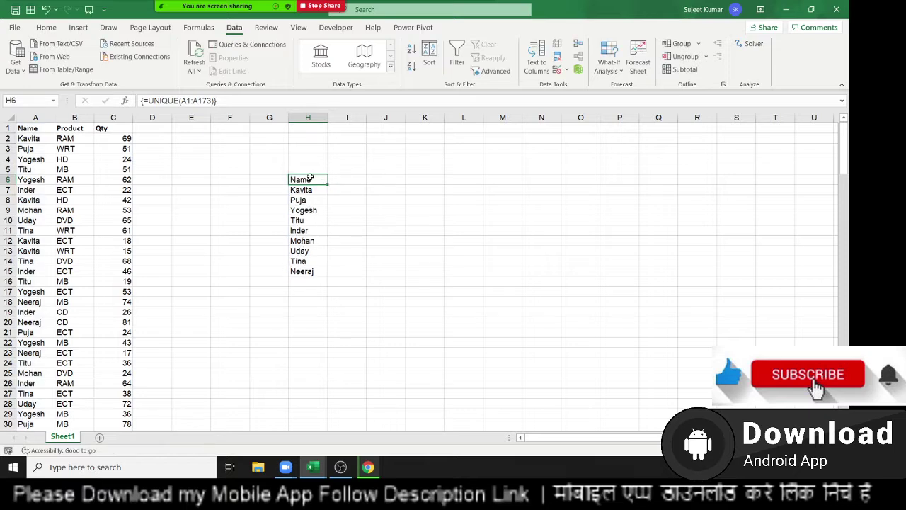
pyautogui.click(303, 197)
pyautogui.click(301, 209)
pyautogui.click(300, 220)
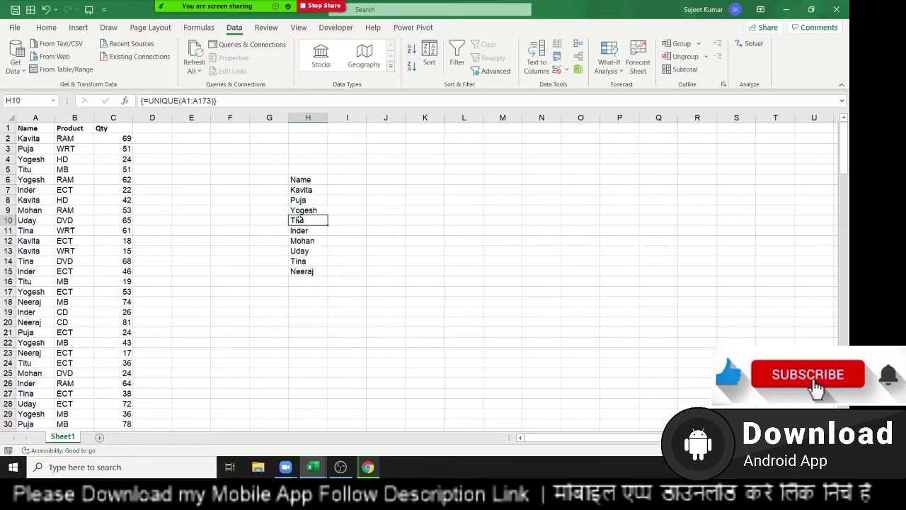
pyautogui.hotkey('ctrl', '/')
pyautogui.press('Delete')
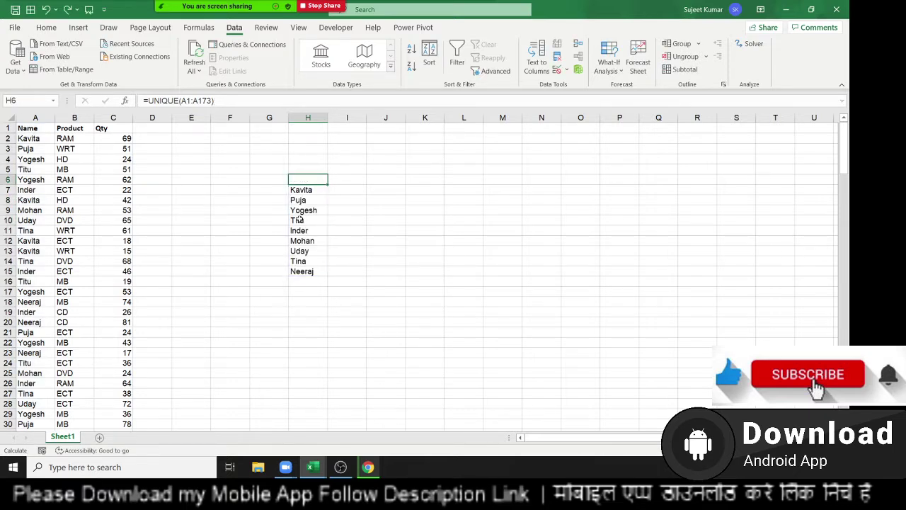
pyautogui.press('Left')
pyautogui.press('Home')
pyautogui.press('Up')
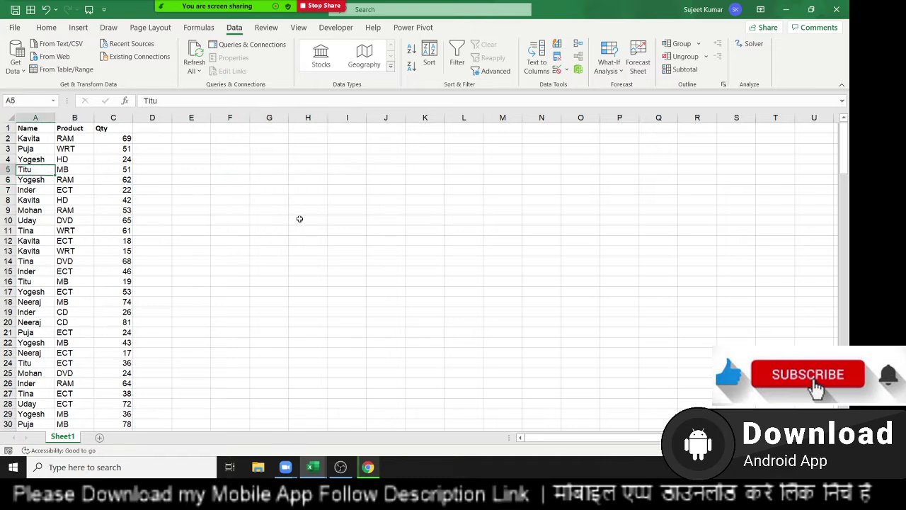
pyautogui.press('Up')
pyautogui.press('Up')
pyautogui.press('Up')
pyautogui.press('Up')
pyautogui.press('Down')
pyautogui.hotkey('shift', 'Right')
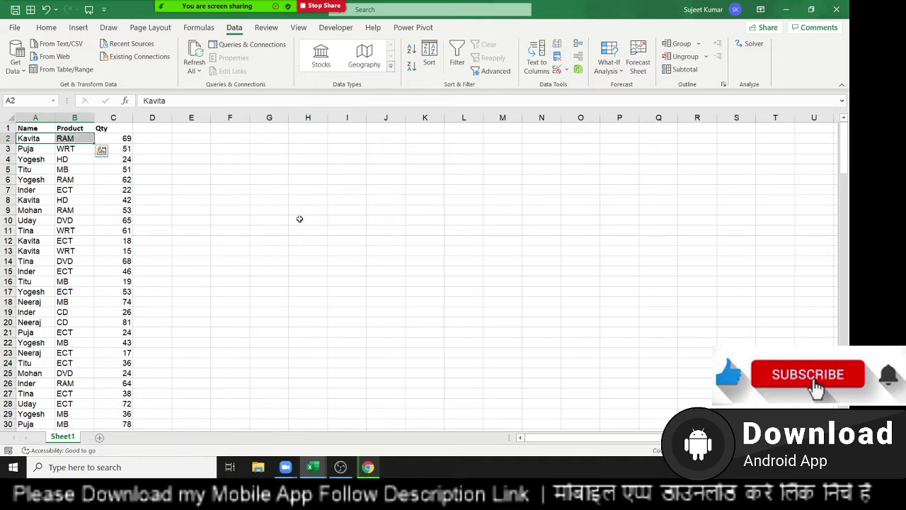
pyautogui.hotkey('ctrl', 'q')
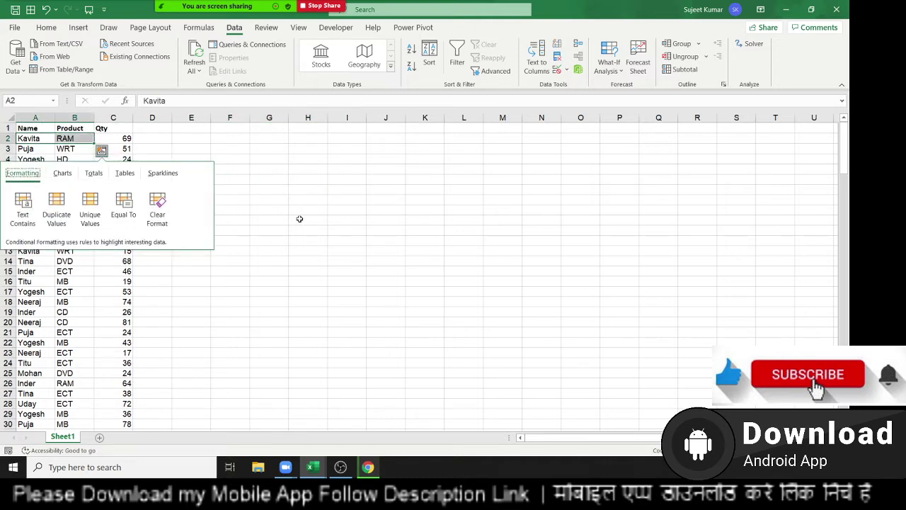
pyautogui.press('Escape')
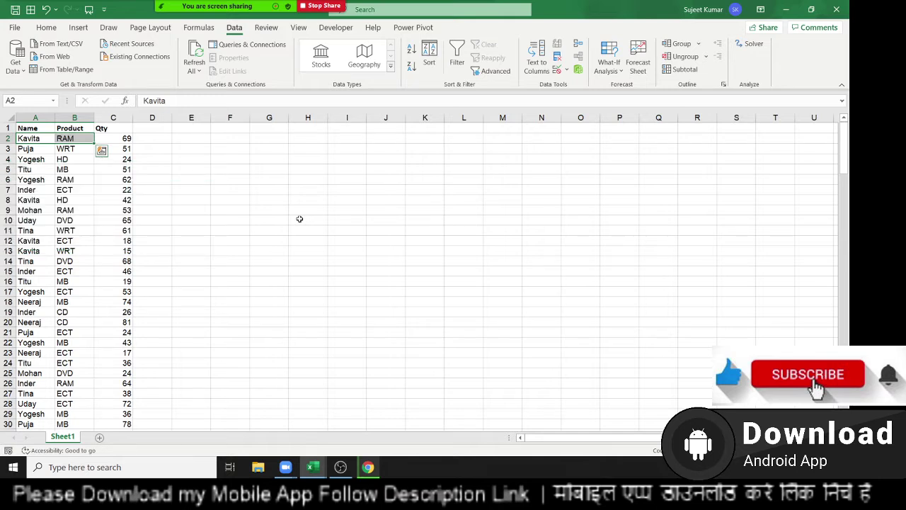
pyautogui.click(308, 177)
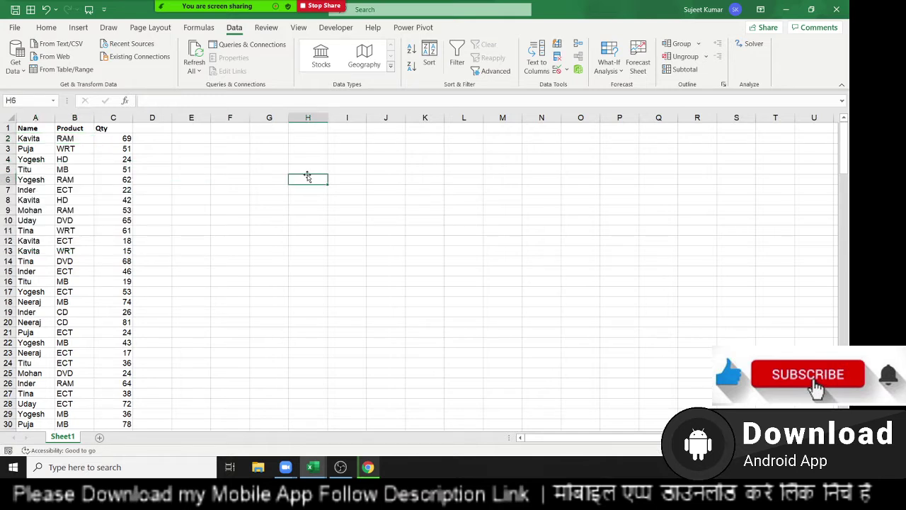
pyautogui.write('=un')
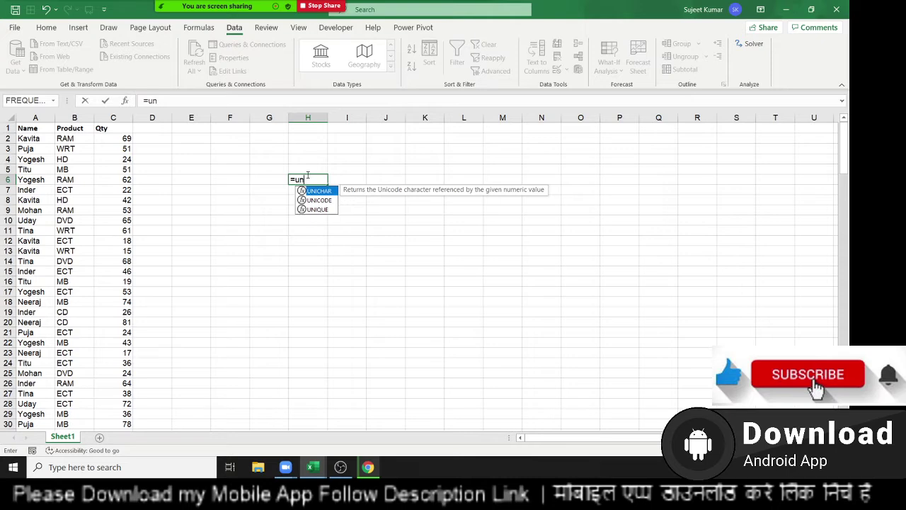
pyautogui.press('Down')
pyautogui.press('Tab')
pyautogui.press('Left')
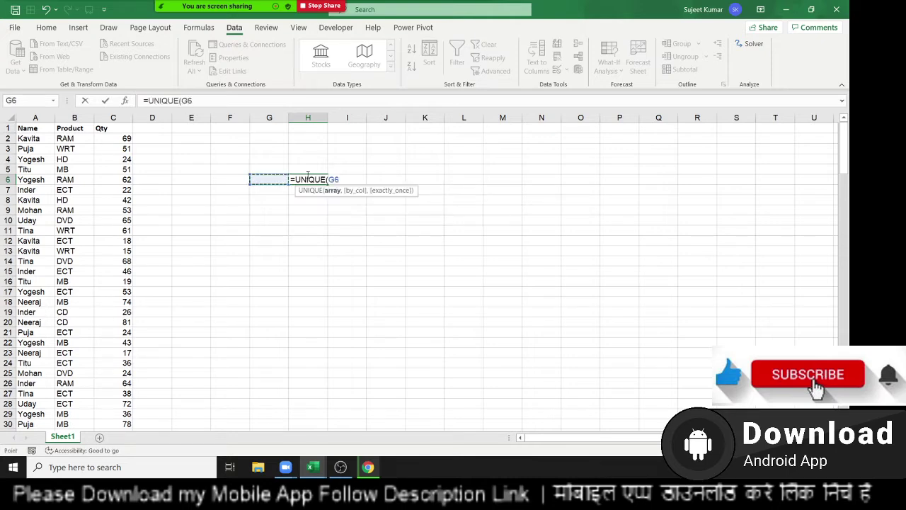
pyautogui.hotkey('ctrl', 'Left')
pyautogui.press('Up')
pyautogui.press('Up')
pyautogui.press('Up')
pyautogui.press('Left')
pyautogui.press('Left')
pyautogui.hotkey('shift', 'Right')
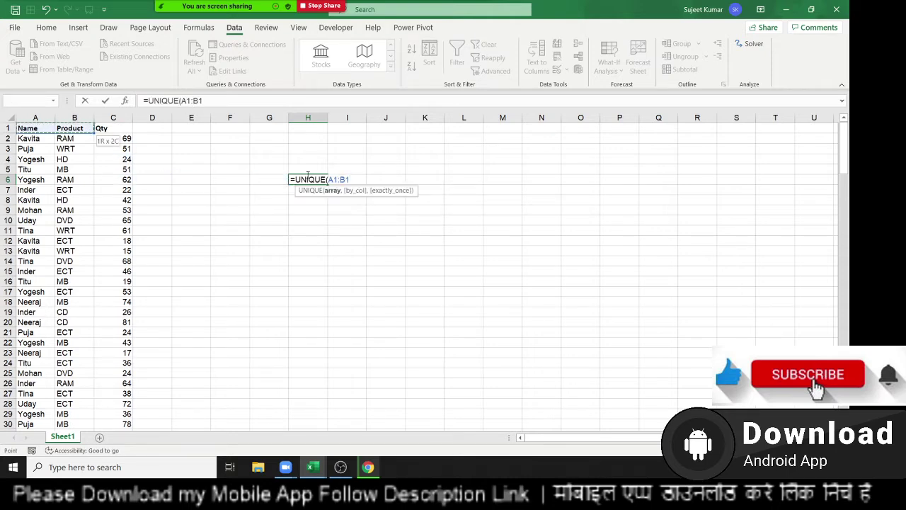
pyautogui.hotkey('ctrl', 'shift', 'Down')
pyautogui.press('Return')
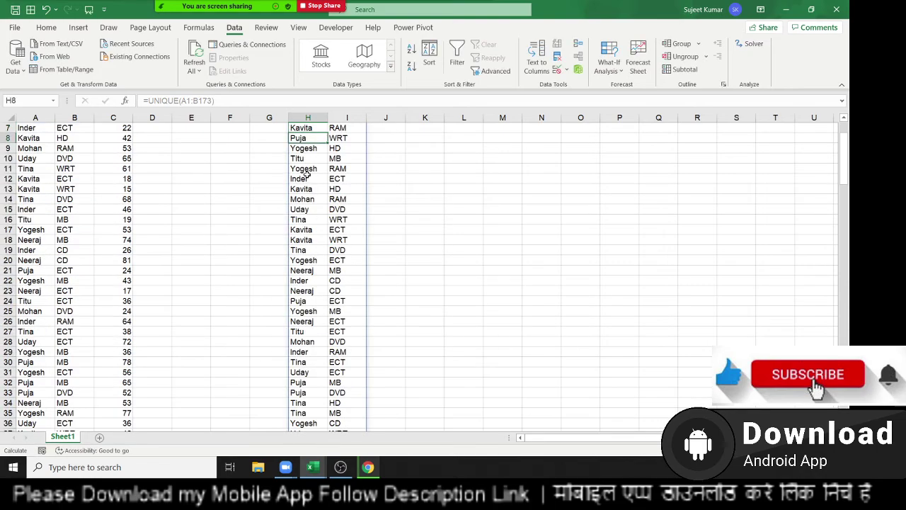
pyautogui.press('Up')
pyautogui.press('Down')
pyautogui.hotkey('ctrl', 'Down')
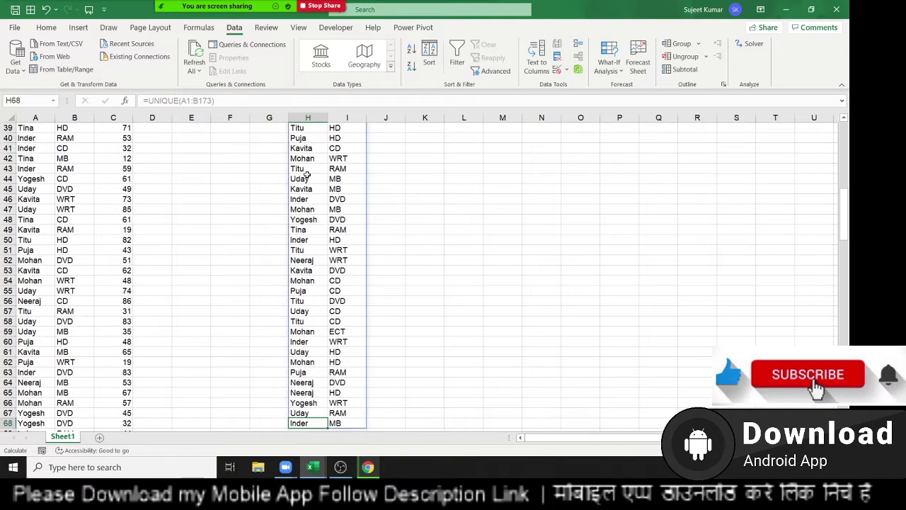
pyautogui.press('Up')
pyautogui.hotkey('ctrl', 'Up')
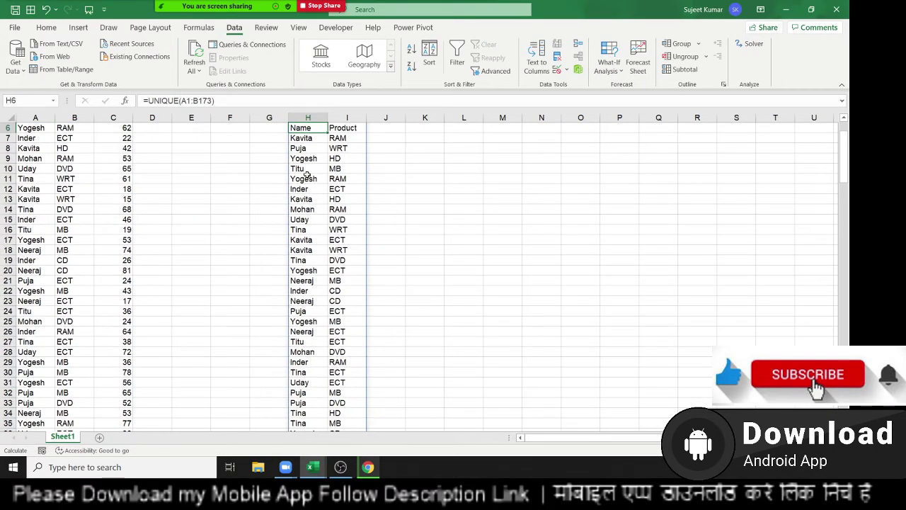
pyautogui.hotkey('ctrl', 'shift', 'Right')
pyautogui.hotkey('ctrl', 'shift', 'Down')
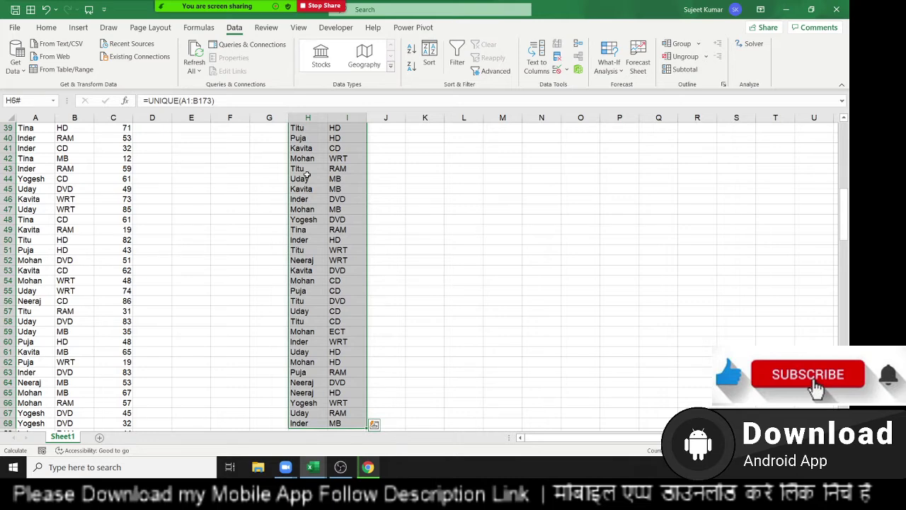
pyautogui.press('Delete')
pyautogui.scroll(13, 307, 174)
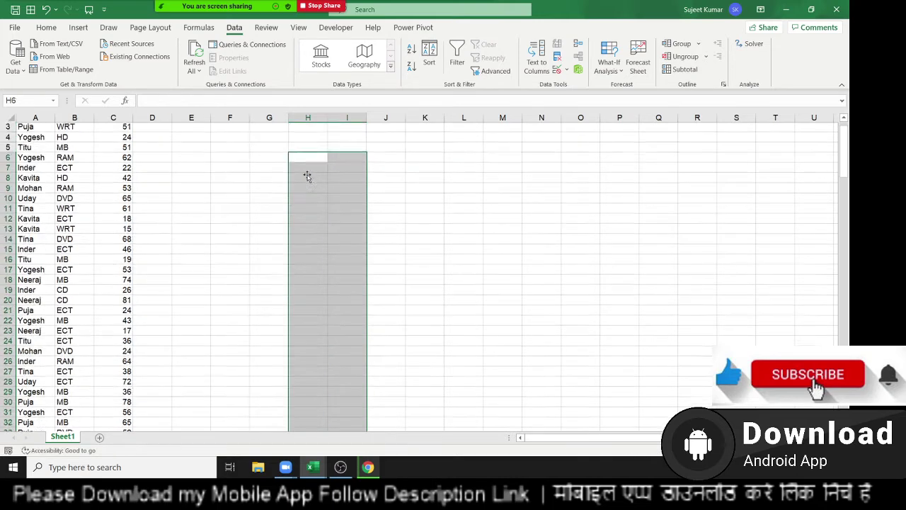
# Insert a blank column A before the Name column
pyautogui.click(307, 174)
pyautogui.press('Up')
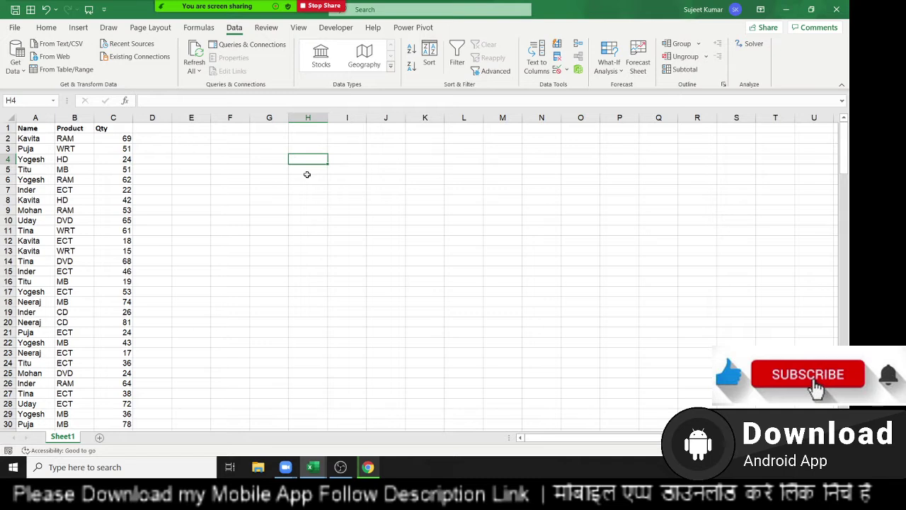
pyautogui.press('Up')
pyautogui.press('Left')
pyautogui.hotkey('ctrl', 'Left')
pyautogui.hotkey('ctrl', 'Left')
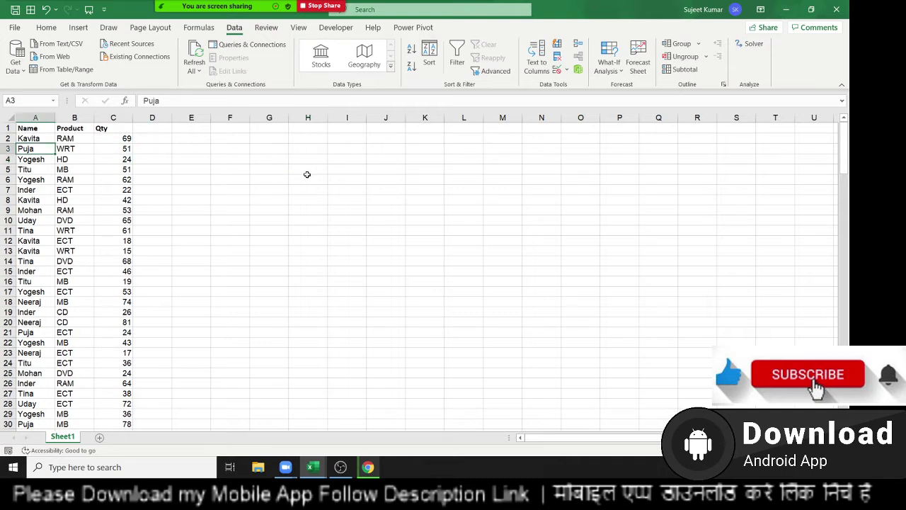
pyautogui.hotkey('ctrl', 'space')
pyautogui.hotkey('ctrl', 'shift', '+')
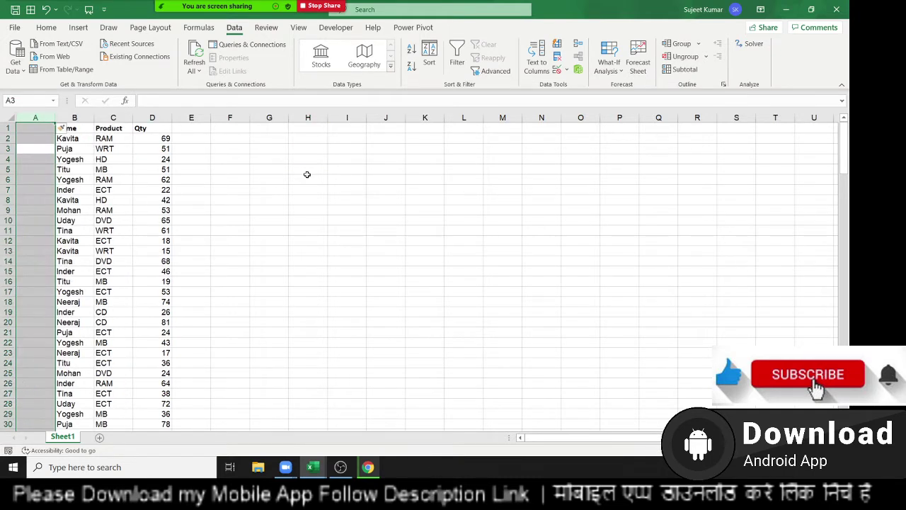
pyautogui.press('Up')
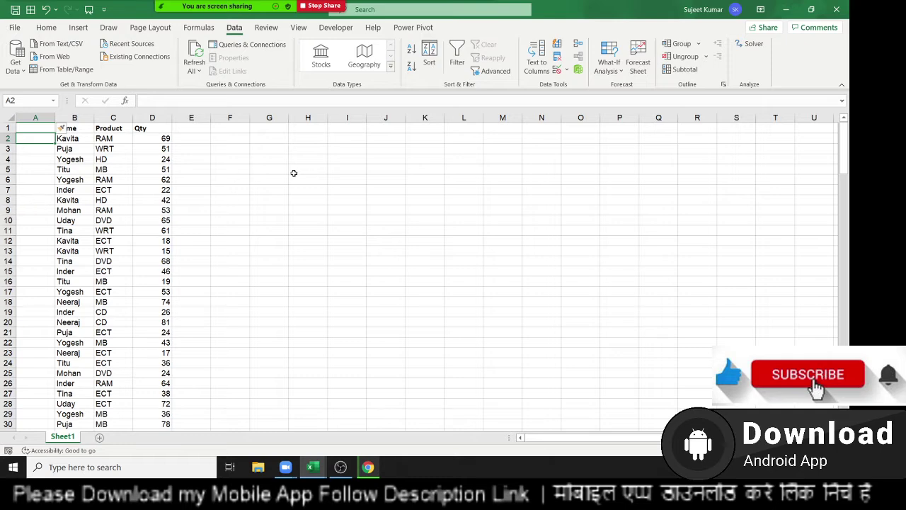
# Enter =COUNTIF(B2:B2,B2) in cell A2
pyautogui.write('=cou')
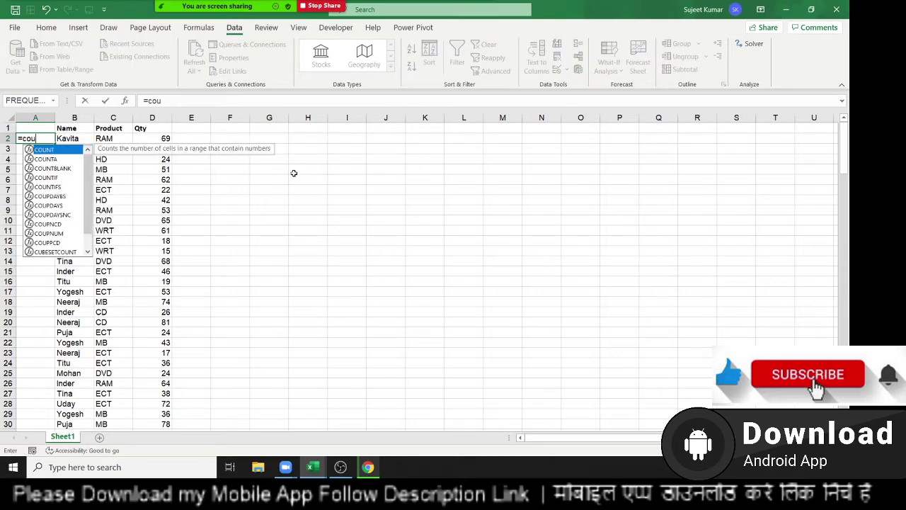
pyautogui.press('Down')
pyautogui.press('Down')
pyautogui.press('Down')
pyautogui.press('Tab')
pyautogui.press('Right')
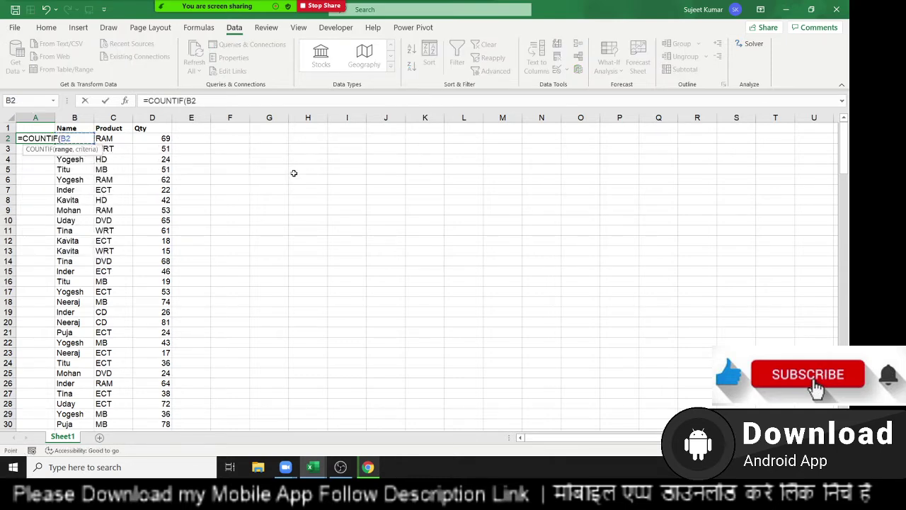
pyautogui.press('F8')
pyautogui.write(':B2,')
pyautogui.press('Right')
pyautogui.write(')')
pyautogui.hotkey('ctrl', 'Return')
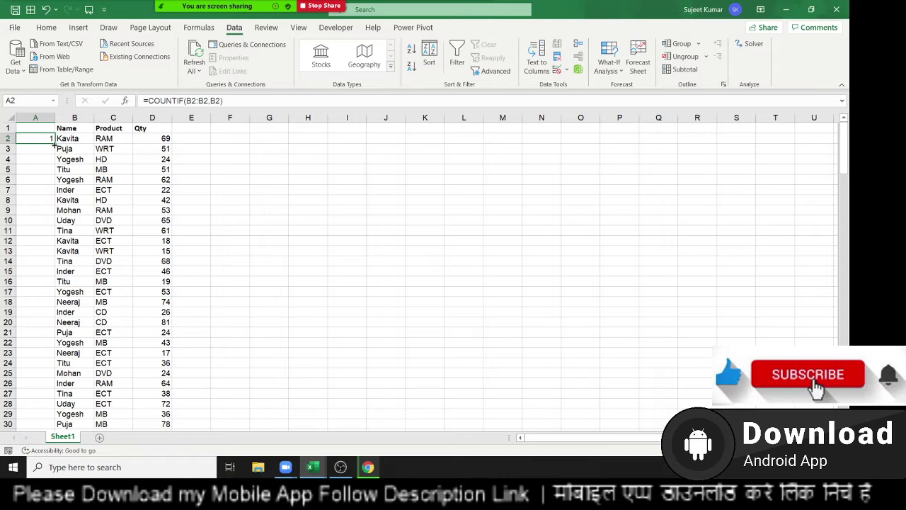
# Fill the COUNTIF formula down column A and check the bottom rows
pyautogui.doubleClick(53, 143)
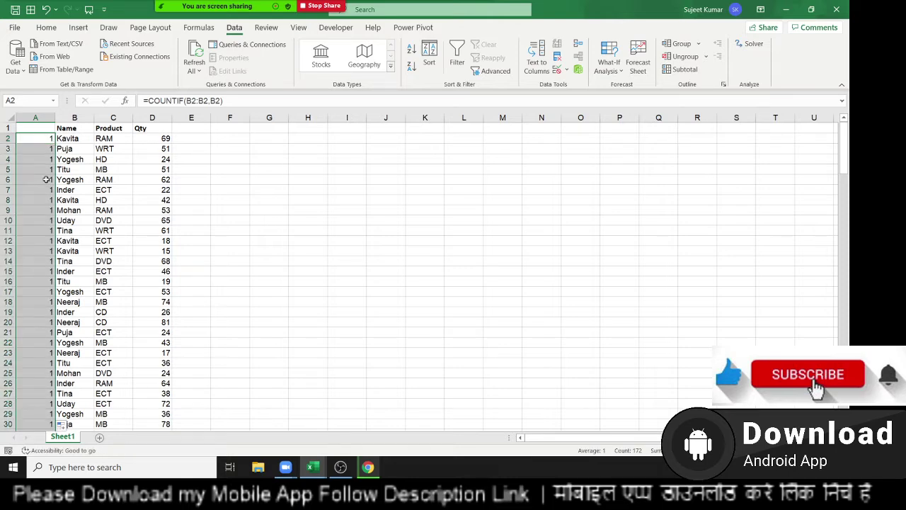
pyautogui.click(39, 143)
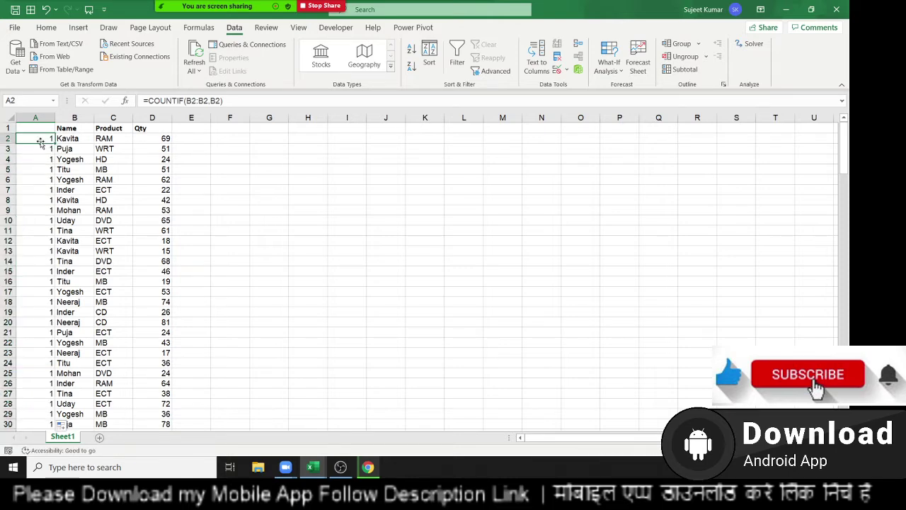
pyautogui.scroll(-20, 40, 145)
pyautogui.click(42, 137)
pyautogui.hotkey('ctrl', 'Up')
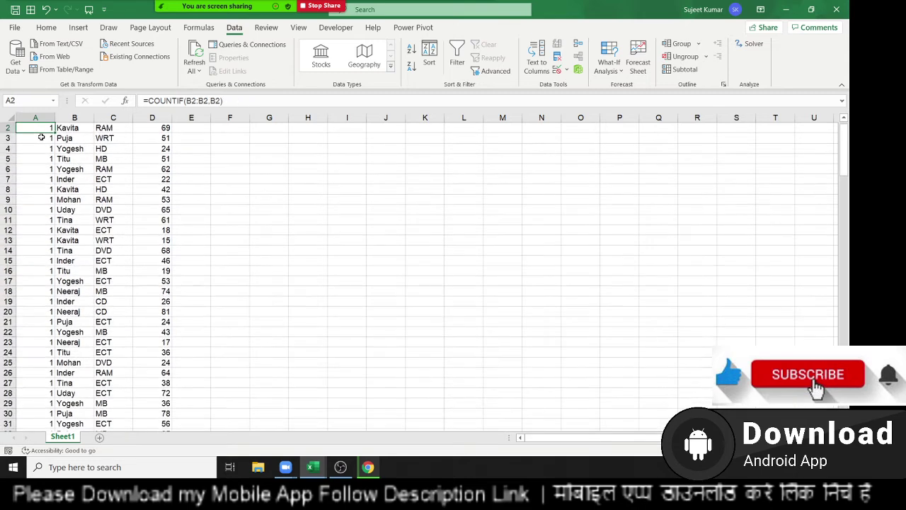
# Change A2 to =COUNTIF($B$2:B2,B2), fill it down, and turn on header filtering
pyautogui.doubleClick(47, 128)
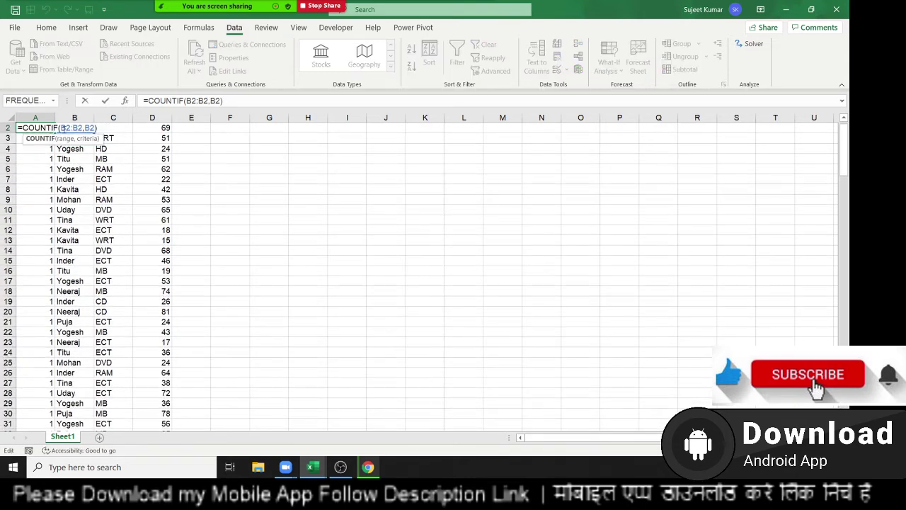
pyautogui.press('F4')
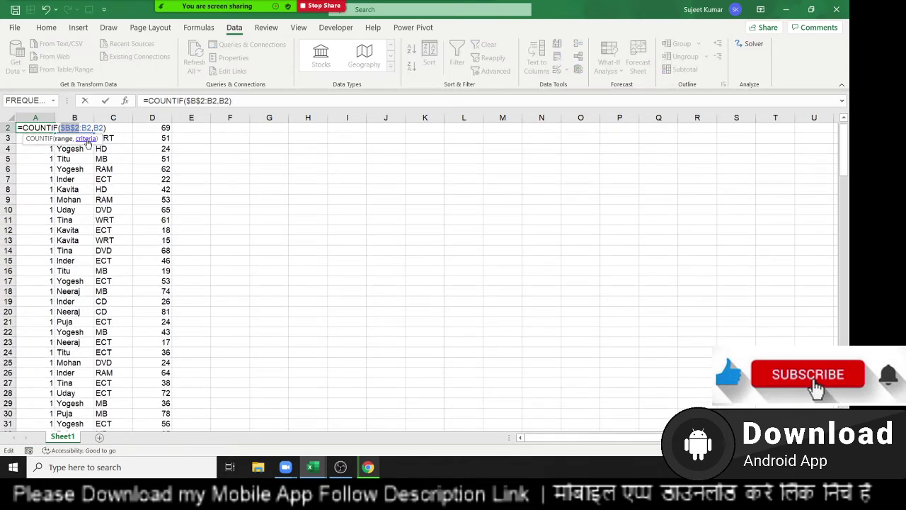
pyautogui.press('Return')
pyautogui.press('Up')
pyautogui.scroll(1, 90, 140)
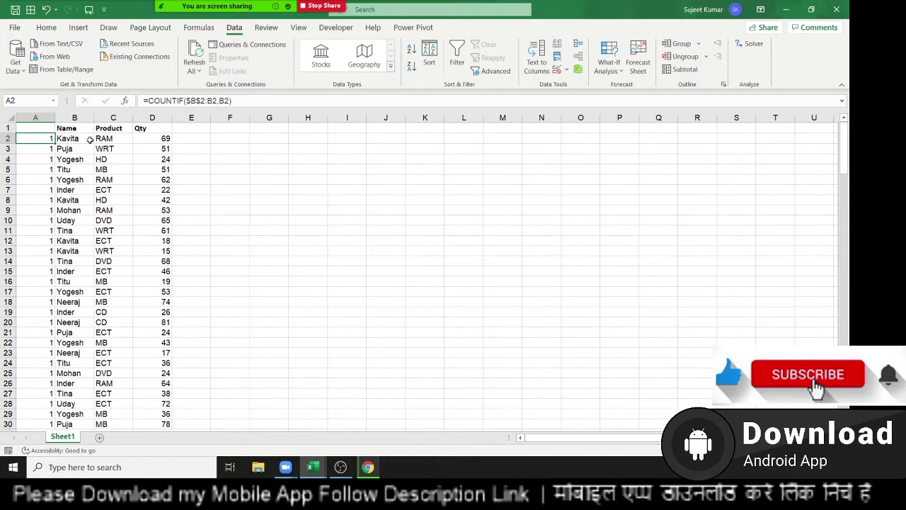
pyautogui.doubleClick(55, 144)
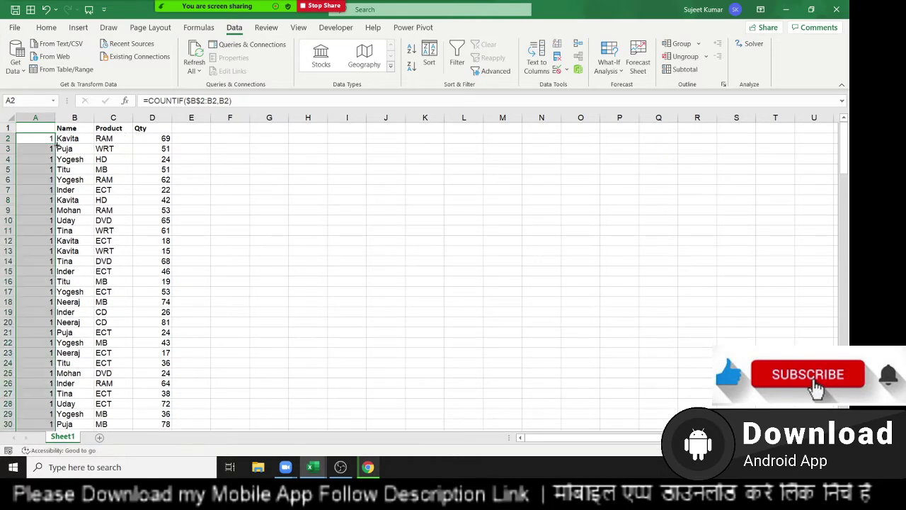
pyautogui.hotkey('ctrl', 'Down')
pyautogui.hotkey('ctrl', 'Up')
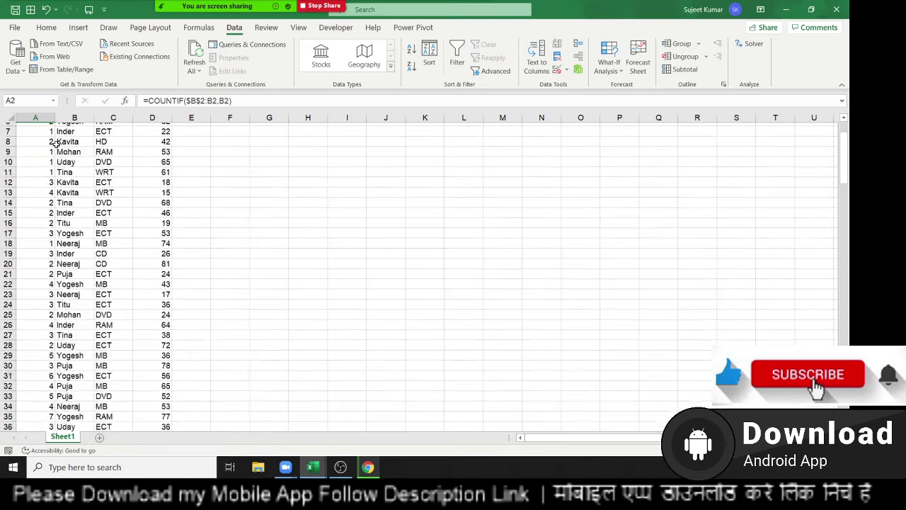
pyautogui.press('Up')
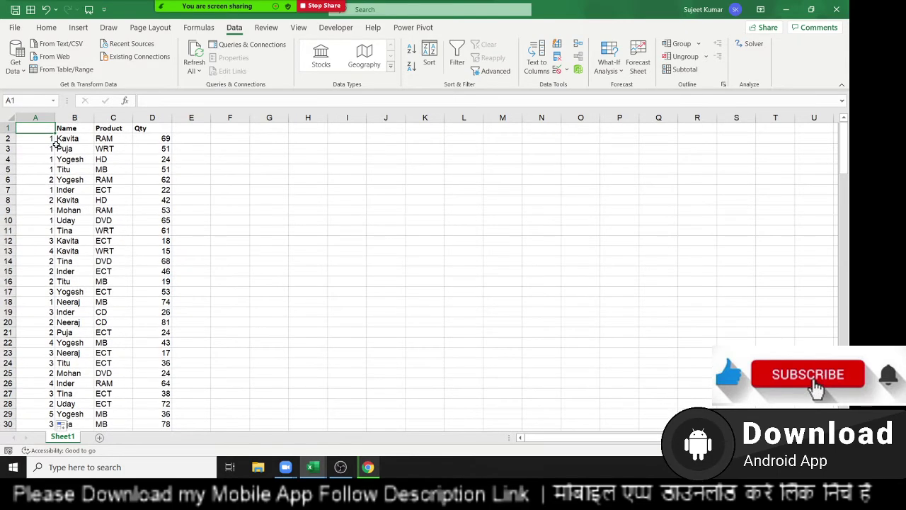
pyautogui.hotkey('ctrl', 'shift', 'l')
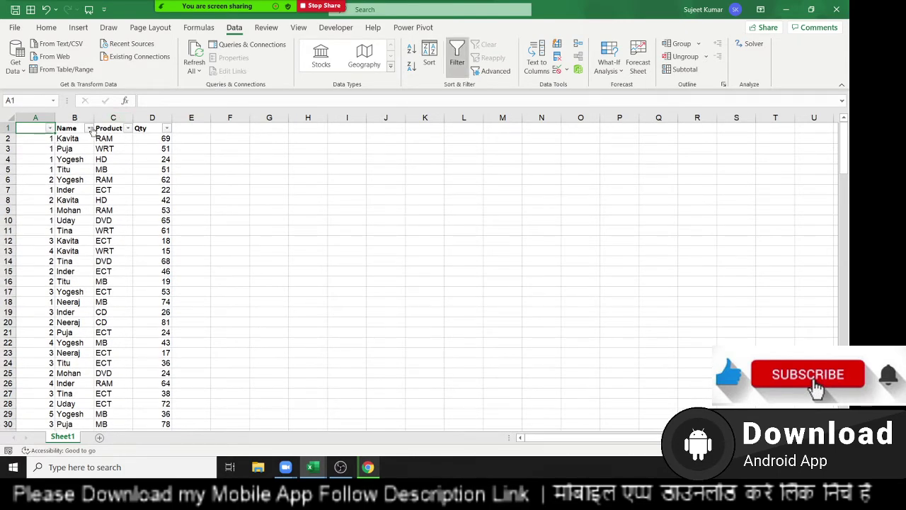
# Filter Name to Inder, check its counts run 1–17, then remove the filter
pyautogui.click(90, 129)
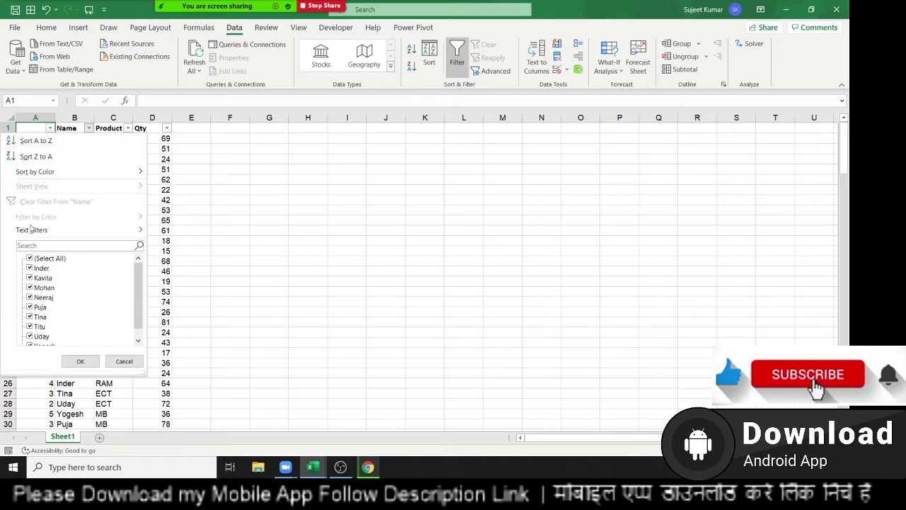
pyautogui.click(41, 259)
pyautogui.click(39, 269)
pyautogui.click(79, 362)
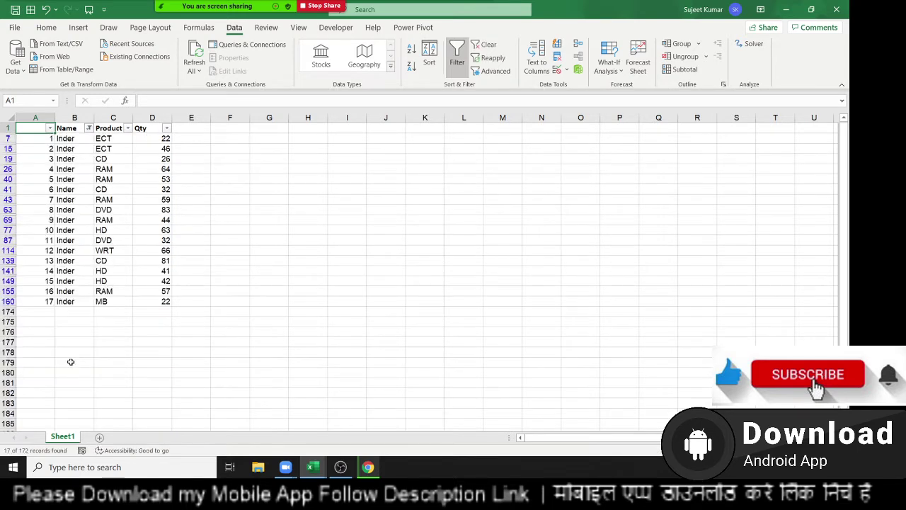
pyautogui.moveTo(39, 141); pyautogui.dragTo(99, 138)
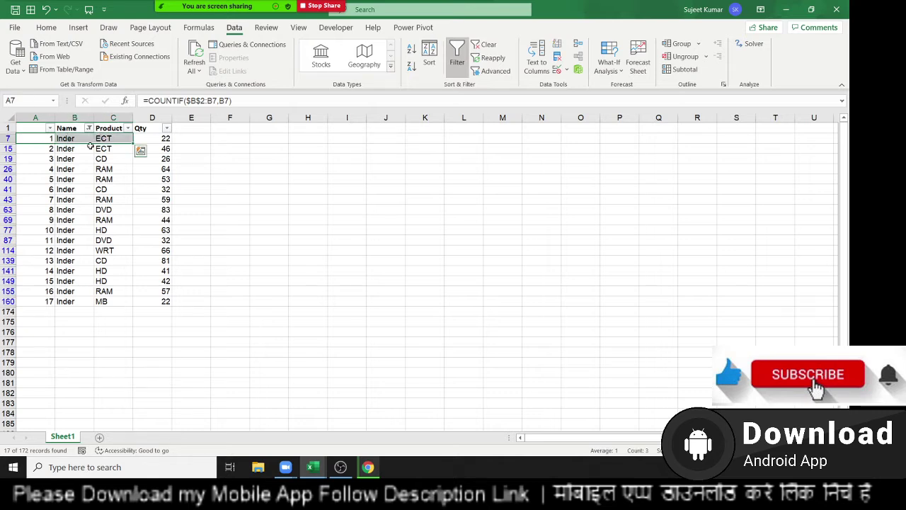
pyautogui.hotkey('ctrl', 'shift', 'l')
pyautogui.hotkey('ctrl', 'Up')
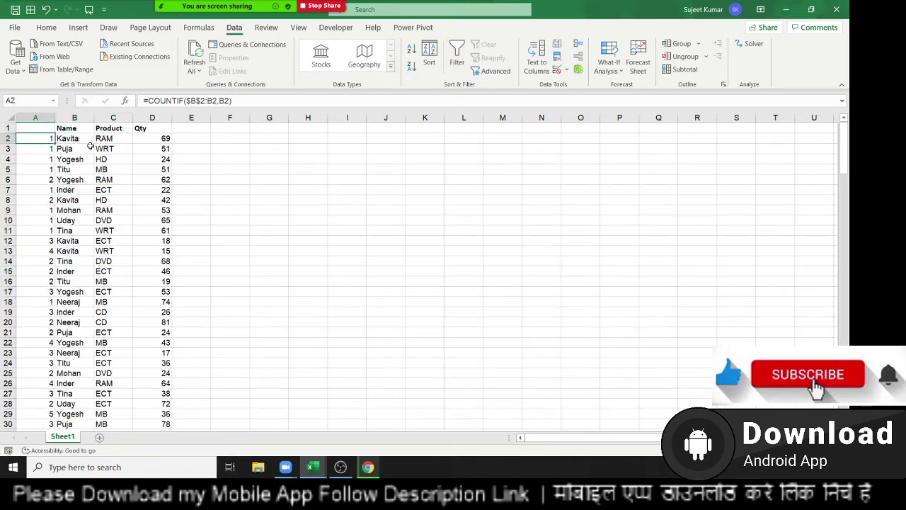
# Insert a new column A and enter =COUNTIF(B2:B2,B2) in A2
pyautogui.hotkey('ctrl', 'space')
pyautogui.hotkey('ctrl', 'shift', '+')
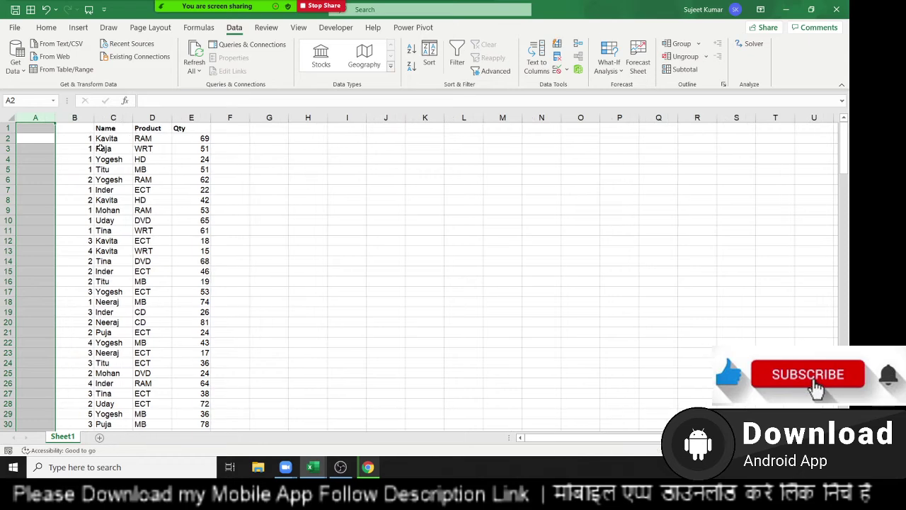
pyautogui.press('Right')
pyautogui.press('Left')
pyautogui.write('=cou')
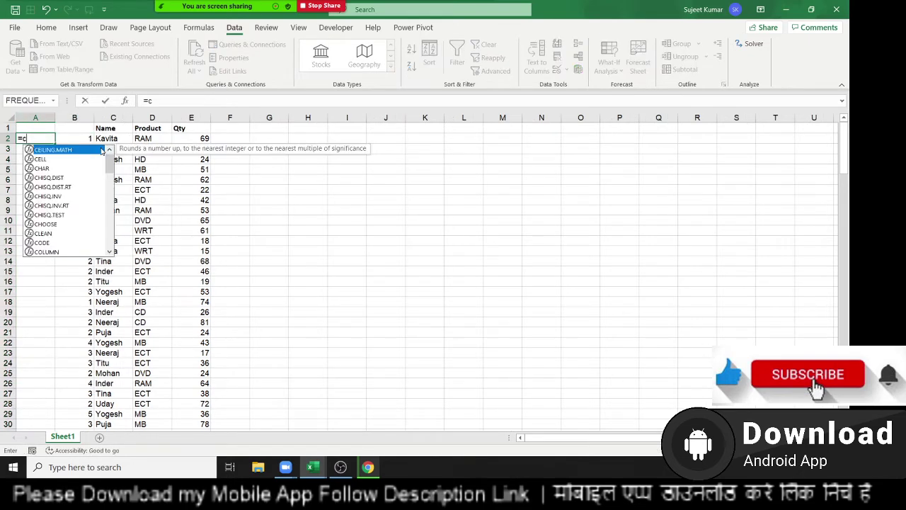
pyautogui.press('Down')
pyautogui.press('Down')
pyautogui.press('Down')
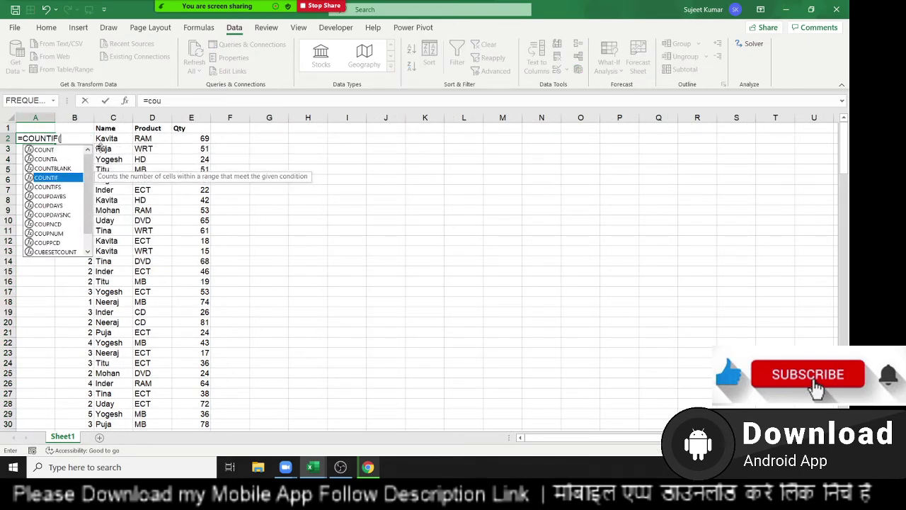
pyautogui.press('Tab')
pyautogui.press('Right')
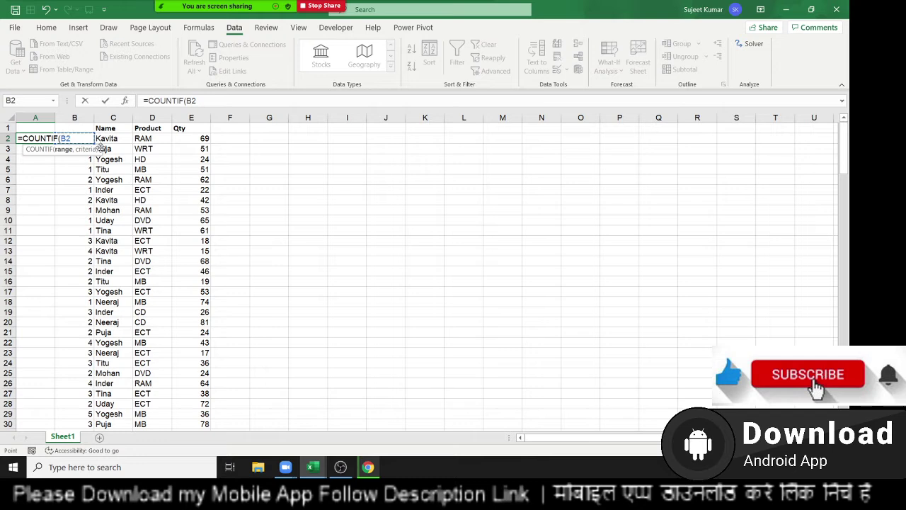
pyautogui.press('F8')
pyautogui.write(':B2,')
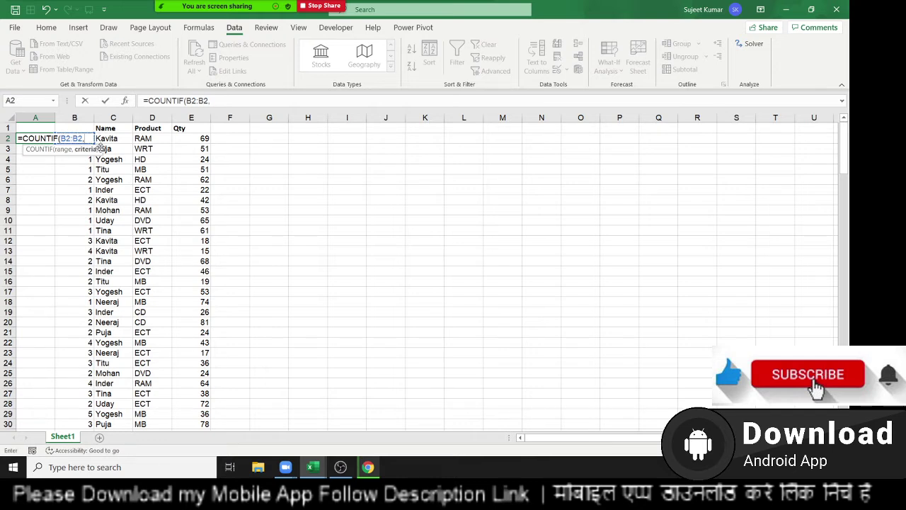
pyautogui.press('Right')
pyautogui.hotkey('ctrl', 'Return')
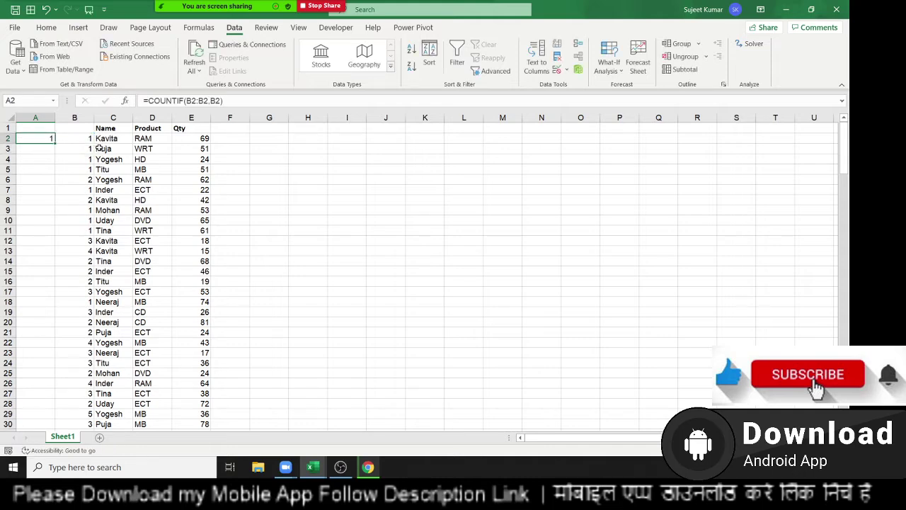
# Lock the range start as $B$2 and fill the count down column A
pyautogui.click(190, 102)
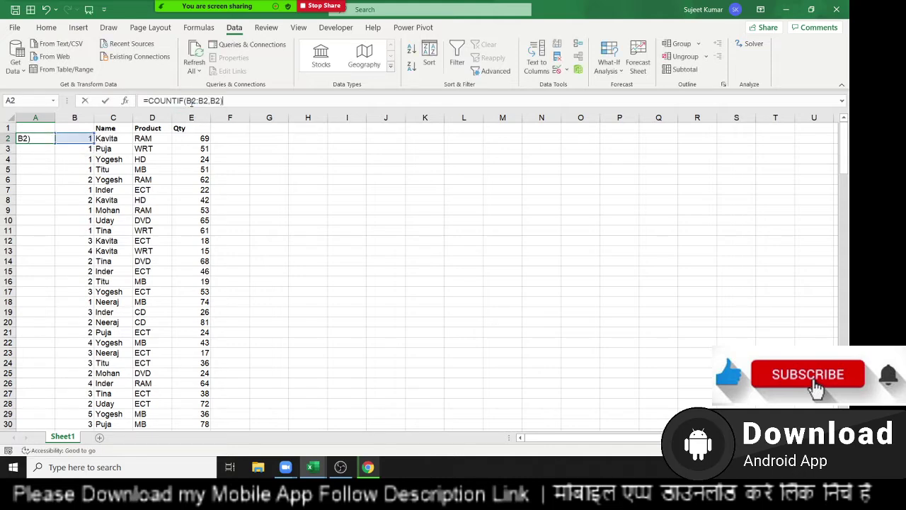
pyautogui.moveTo(190, 102); pyautogui.dragTo(223, 102)
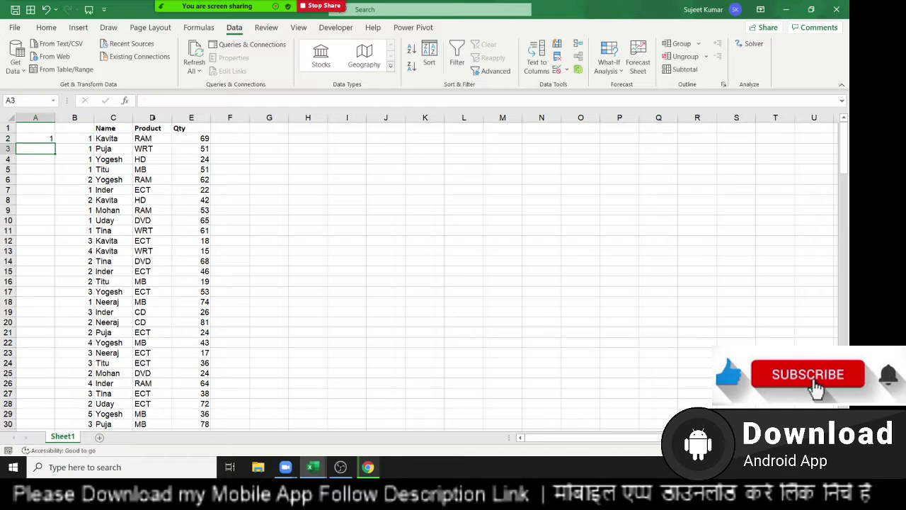
pyautogui.press('Return')
pyautogui.click(41, 141)
pyautogui.doubleClick(53, 142)
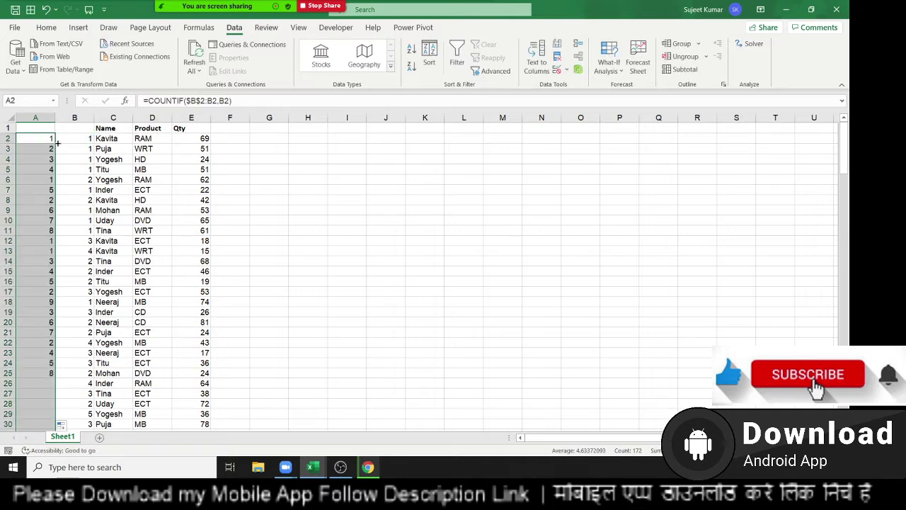
pyautogui.click(52, 139)
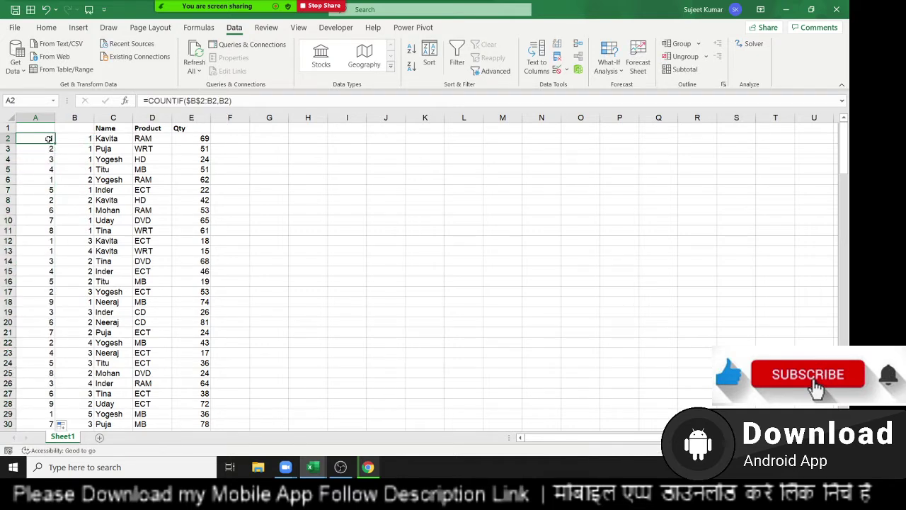
# Extend A2 to =COUNTIF($B$2:B2,B2)&"-"&B2 and fill it down column A
pyautogui.click(268, 101)
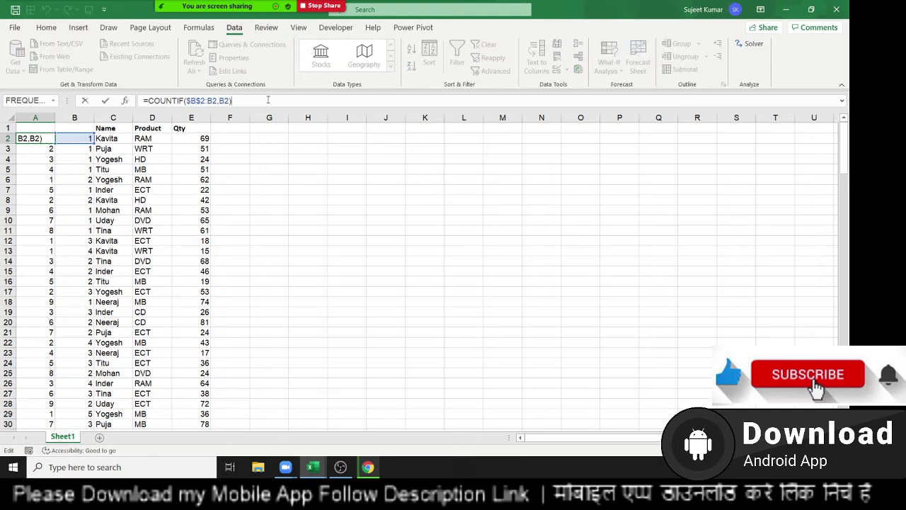
pyautogui.write('&"-"')
pyautogui.write('&')
pyautogui.click(90, 142)
pyautogui.press('Return')
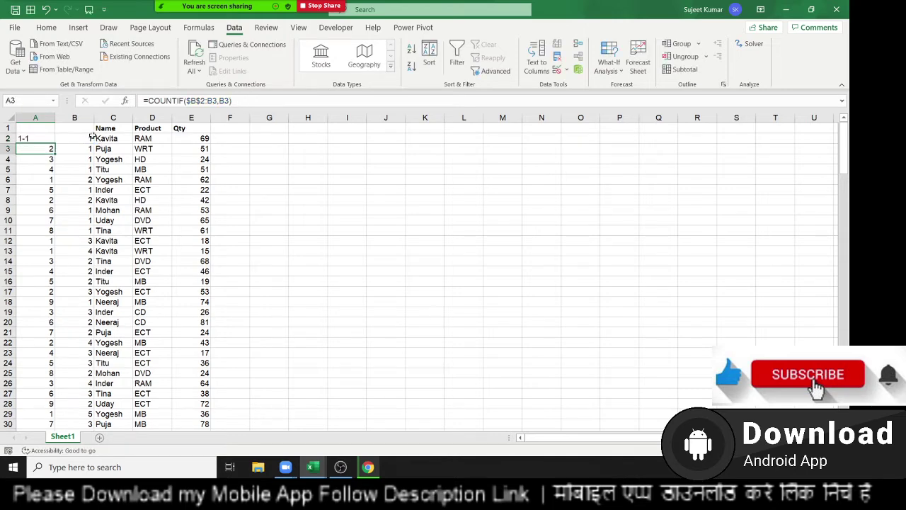
pyautogui.click(51, 138)
pyautogui.doubleClick(56, 143)
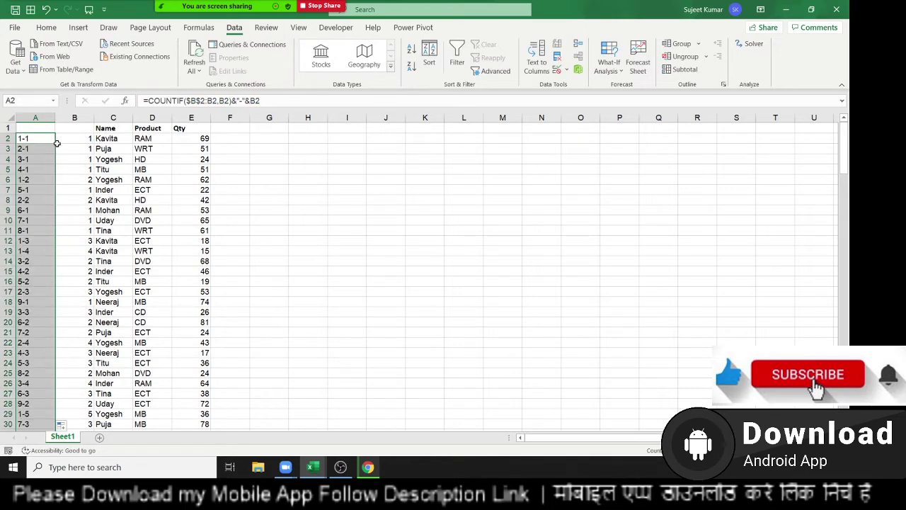
# Enter the heading Sr in cell H5
pyautogui.click(326, 171)
pyautogui.write('Sr')
pyautogui.press('Return')
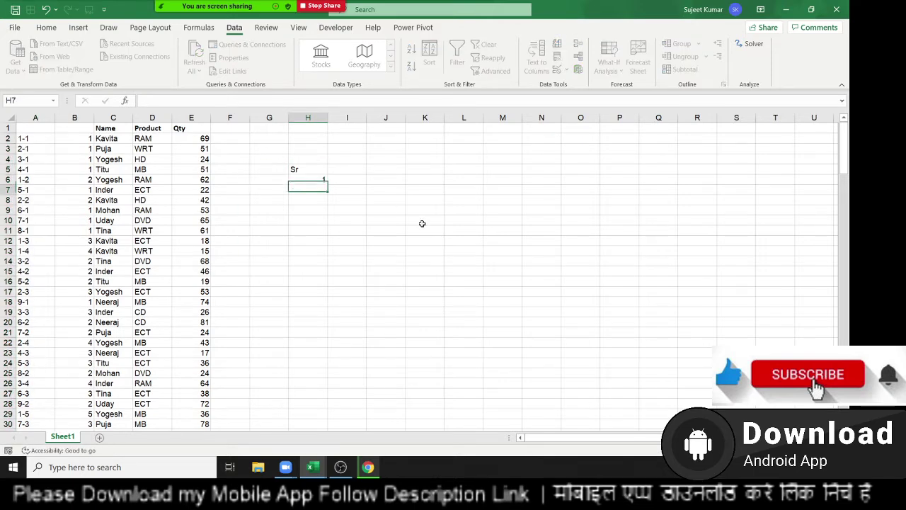
# Enter the first serial number 1 in H6
pyautogui.write('1')
pyautogui.press('Return')
pyautogui.press('Up')
pyautogui.press('Up')
pyautogui.press('Up')
pyautogui.press('Right')
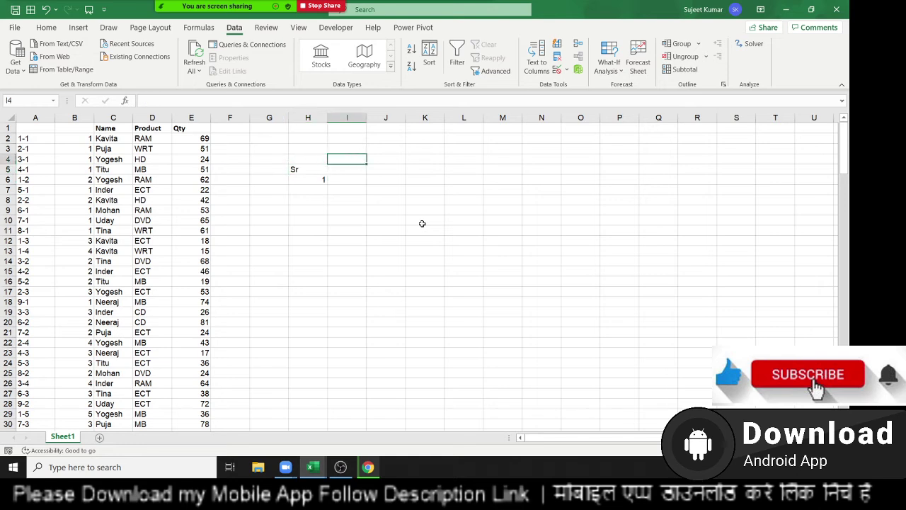
# Enter =COUNTIF(B:B,1) in I4, which returns 9
pyautogui.write('=')
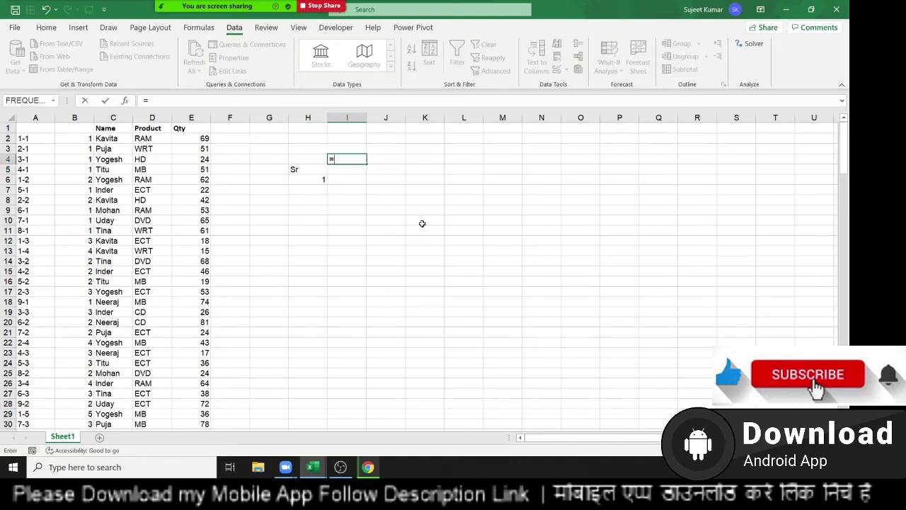
pyautogui.write('cou')
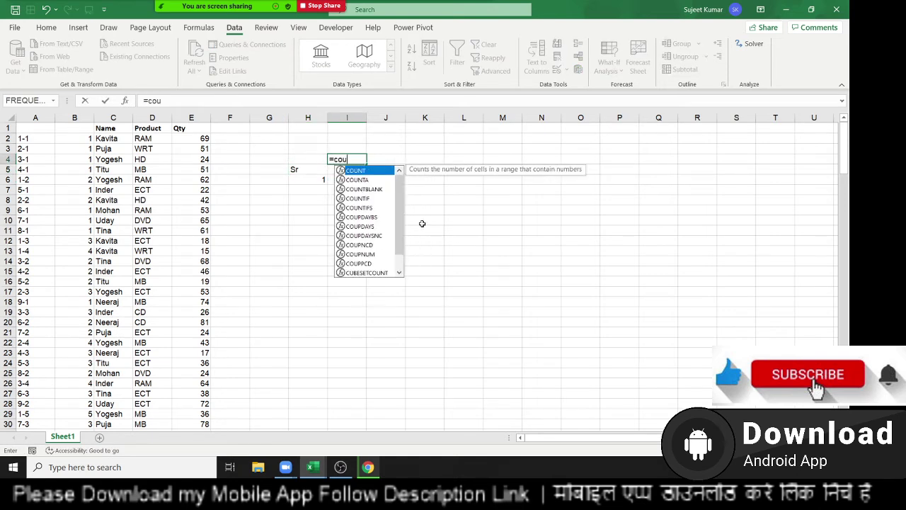
pyautogui.press('Down')
pyautogui.press('Down')
pyautogui.press('Down')
pyautogui.press('Tab')
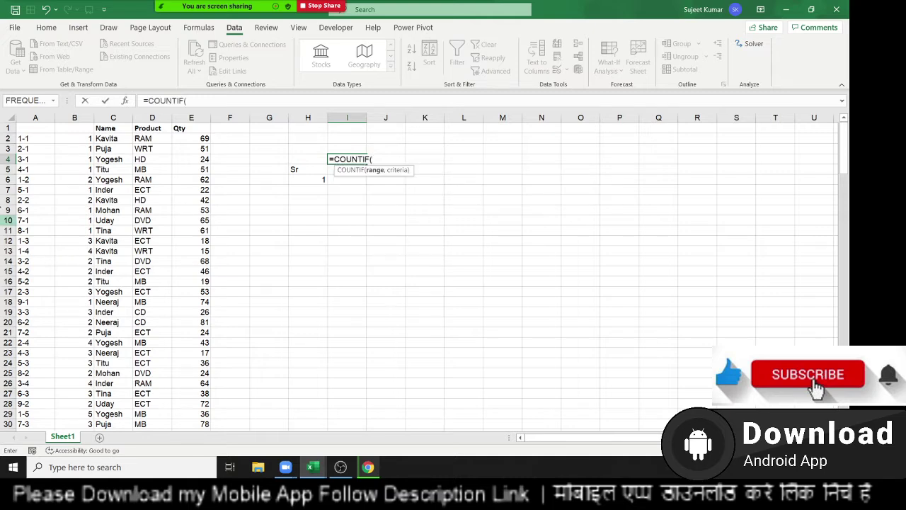
pyautogui.click(79, 117)
pyautogui.write(',1')
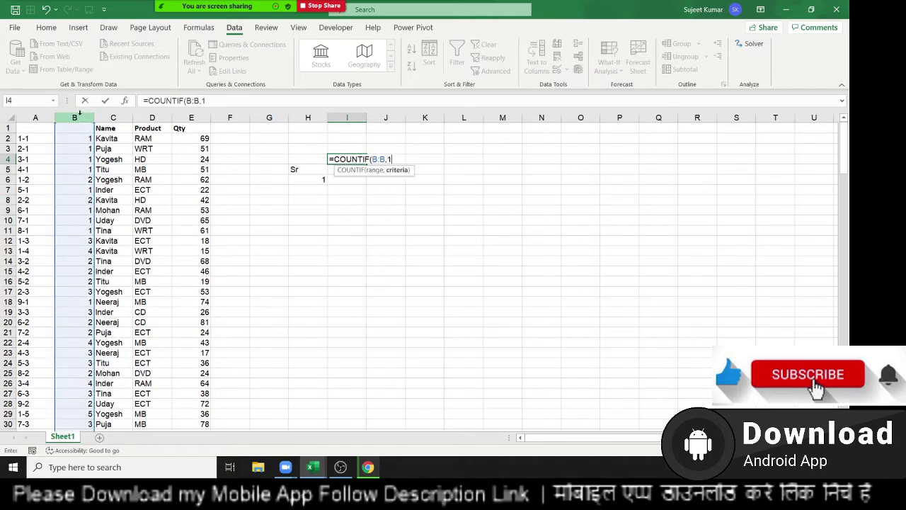
pyautogui.press('Return')
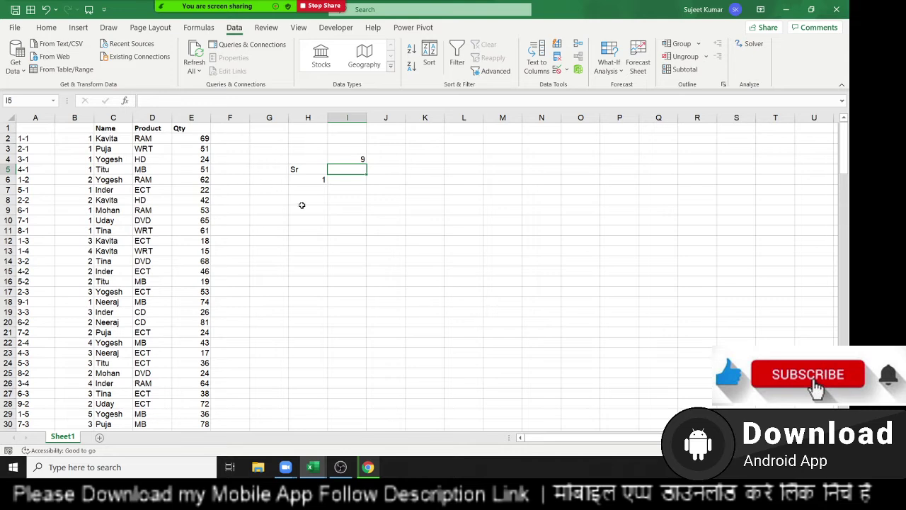
pyautogui.click(311, 186)
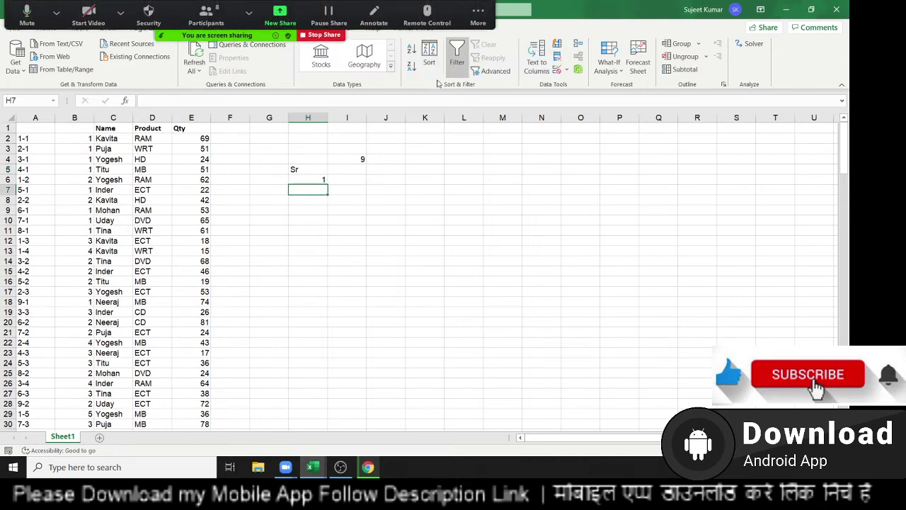
# Enter =IF(H6+1>I4,"",H6+1) in H7 so it shows serial number 2
pyautogui.write('=if')
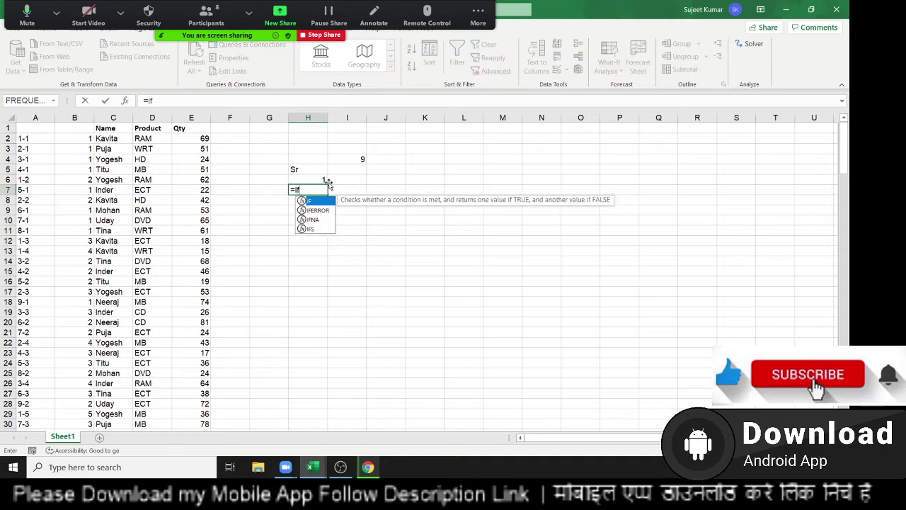
pyautogui.write('(')
pyautogui.click(327, 182)
pyautogui.write('+1')
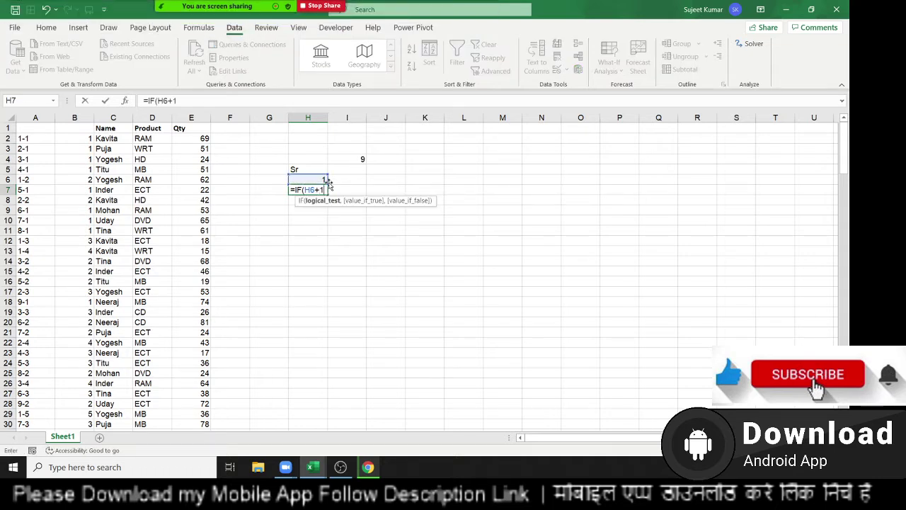
pyautogui.write('>')
pyautogui.click(353, 160)
pyautogui.write(',')
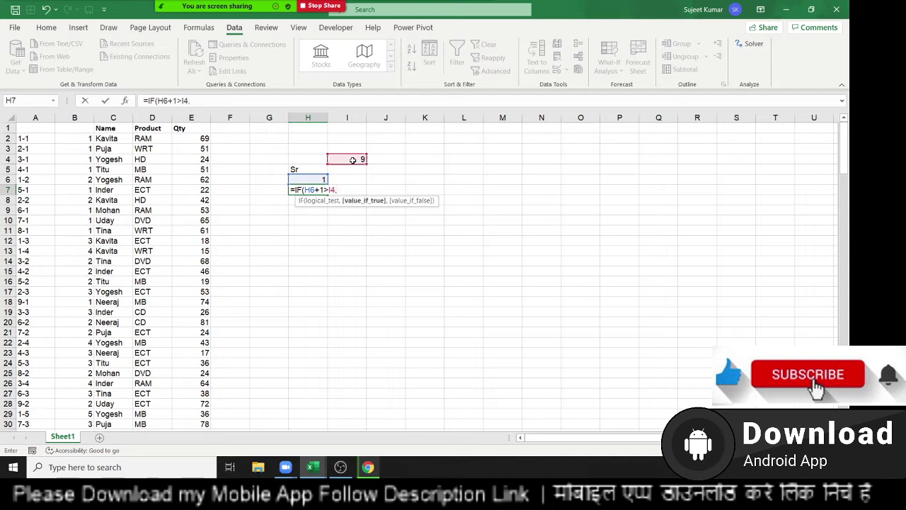
pyautogui.write('"",')
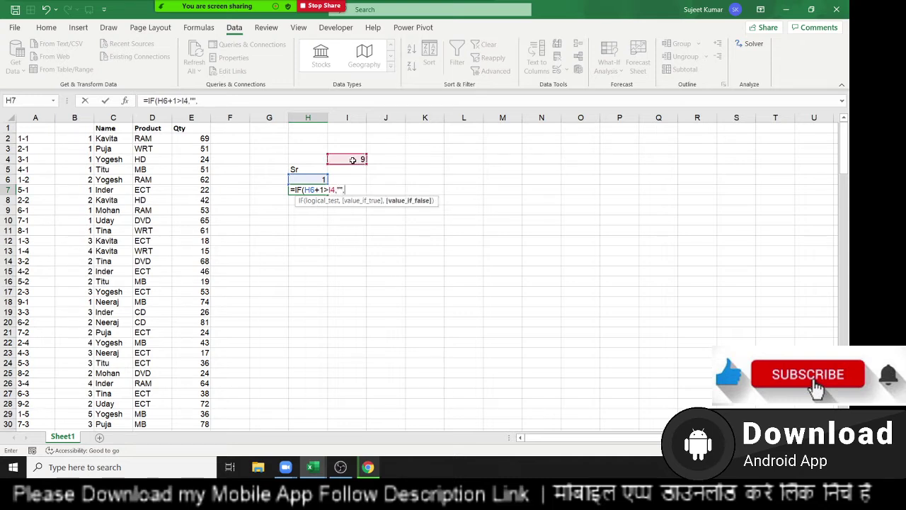
pyautogui.click(311, 178)
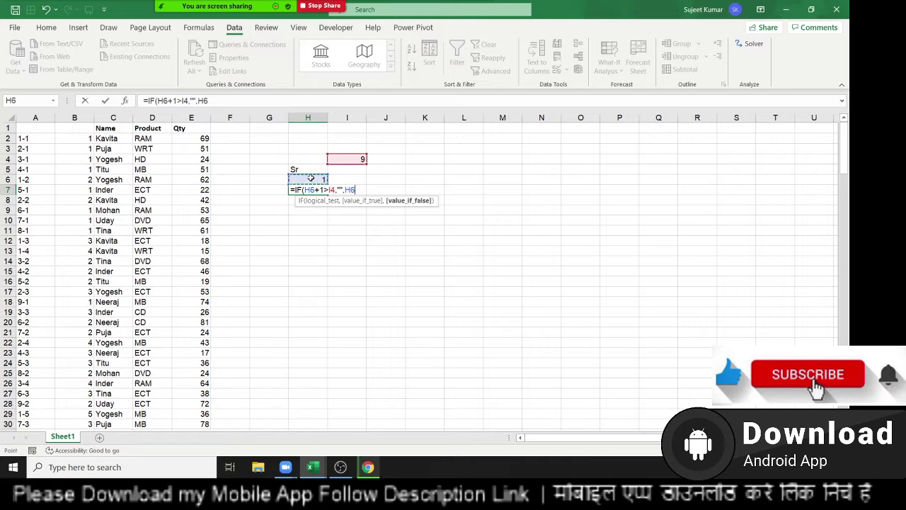
pyautogui.write('+1')
pyautogui.press('Return')
pyautogui.press('Up')
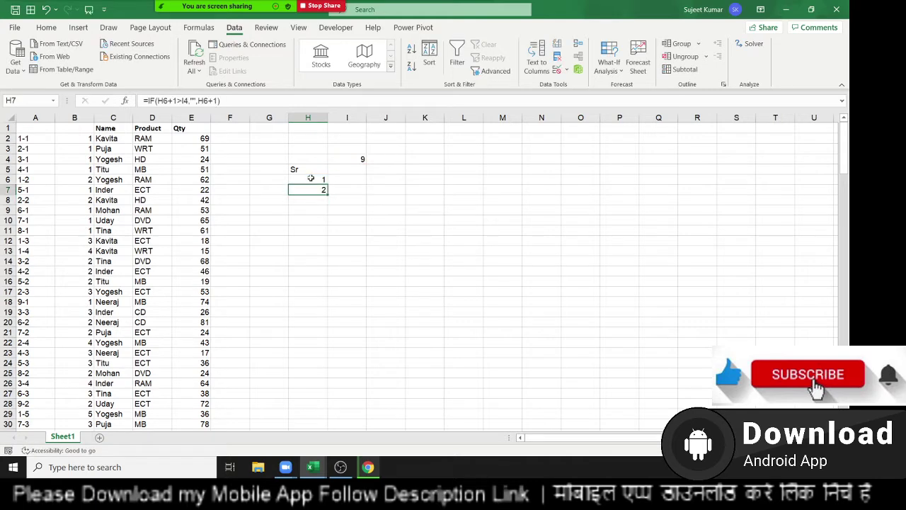
pyautogui.doubleClick(321, 190)
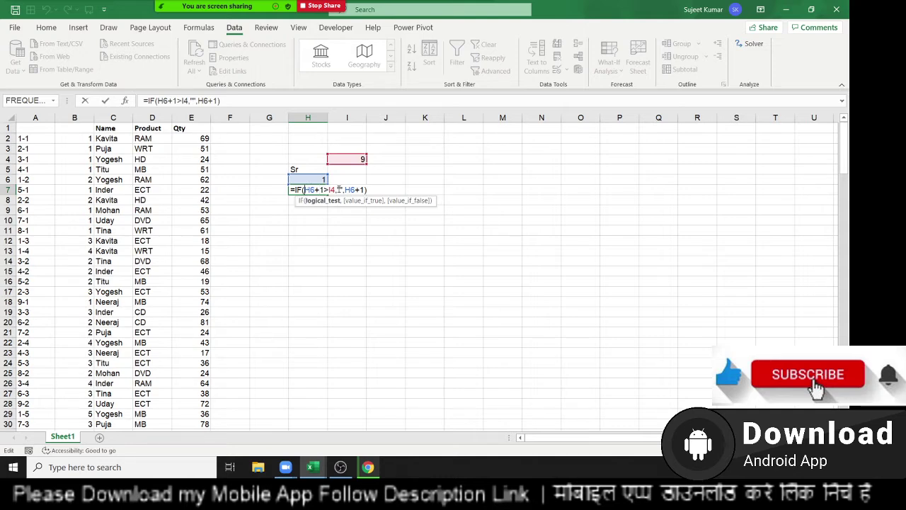
# In H7's serial formula, replace the I4 reference with COUNTIF(B:B,1)
pyautogui.press('Return')
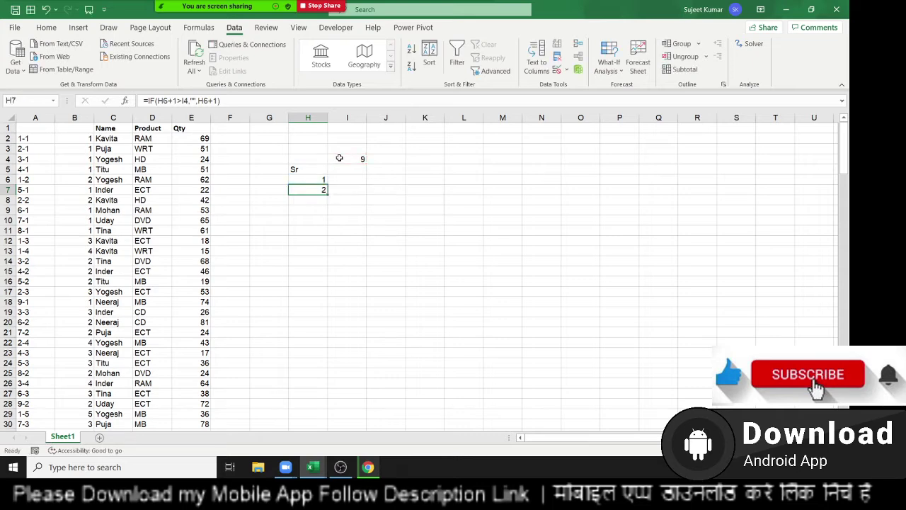
pyautogui.doubleClick(347, 159)
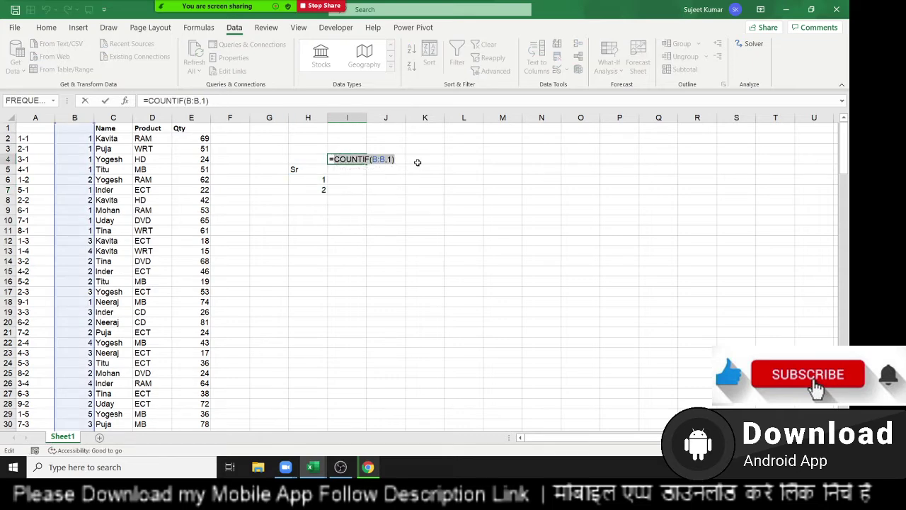
pyautogui.hotkey('ctrl', 'Return')
pyautogui.doubleClick(313, 189)
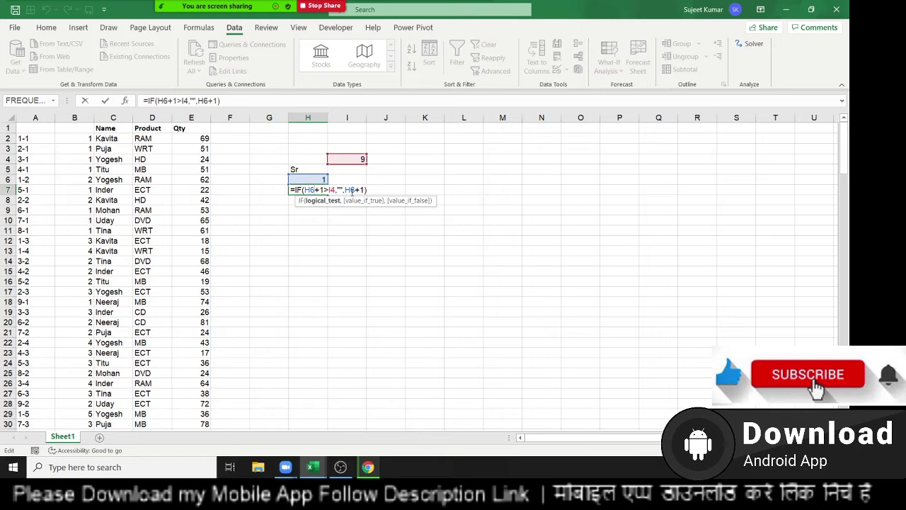
pyautogui.click(342, 189)
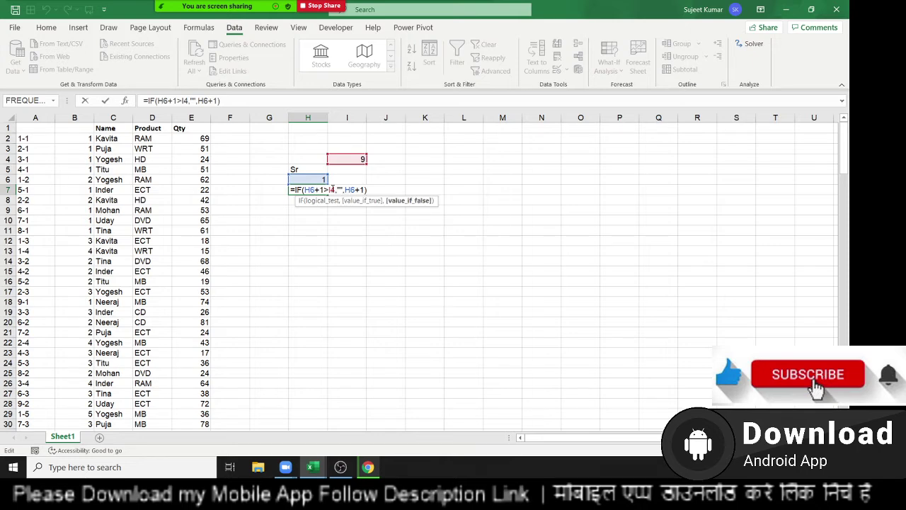
pyautogui.click(330, 189)
pyautogui.press('F4')
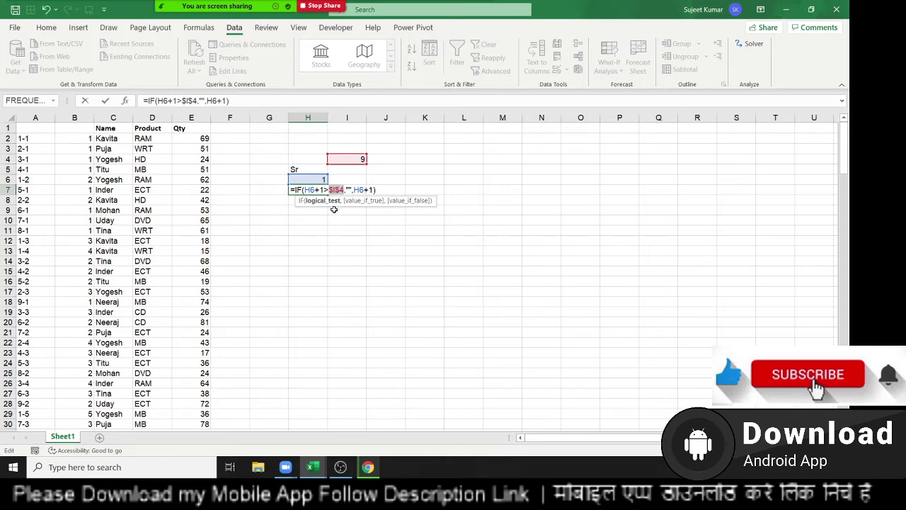
pyautogui.press('F4')
pyautogui.press('F4')
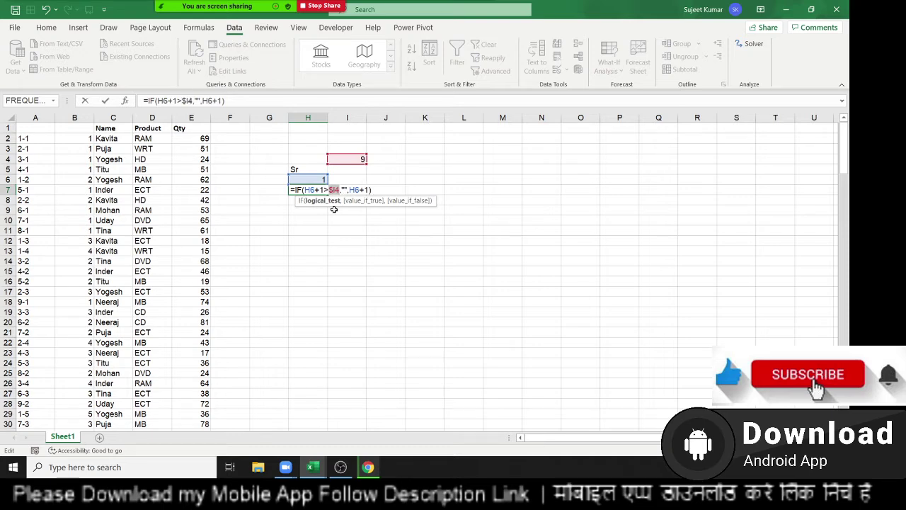
pyautogui.write('COUNTIF(B:B,1)')
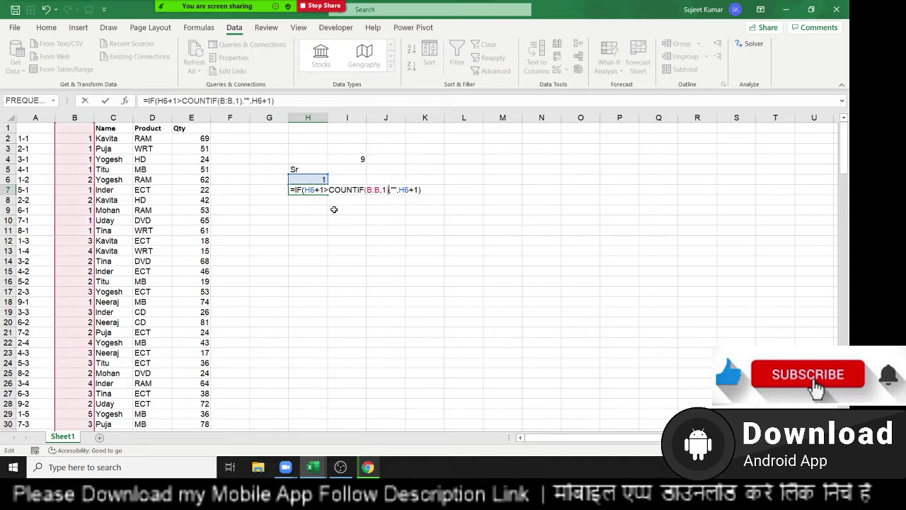
pyautogui.hotkey('ctrl', 'Return')
# Wrap H7's formula in IFERROR with an empty-string fallback
pyautogui.hotkey('shift', 'Down')
pyautogui.hotkey('shift', 'Down')
pyautogui.hotkey('shift', 'Down')
pyautogui.hotkey('shift', 'Down')
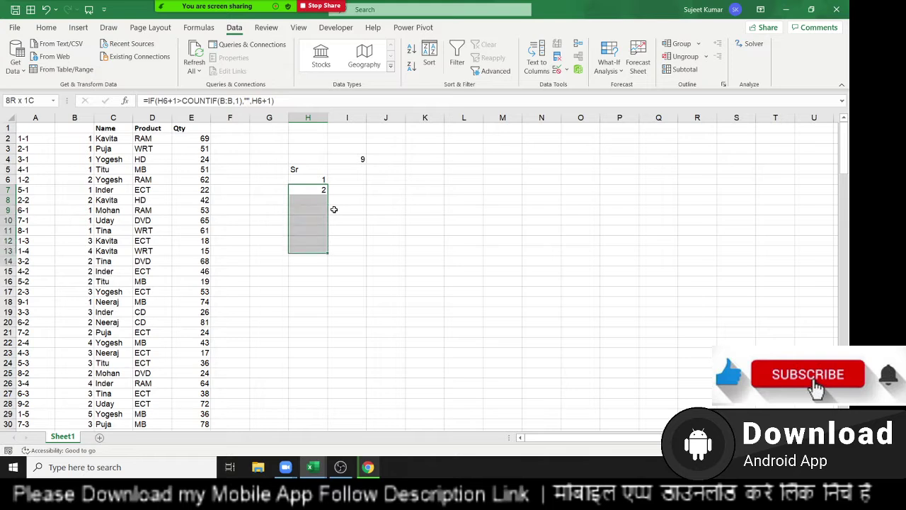
pyautogui.hotkey('shift', 'Down')
pyautogui.hotkey('shift', 'Down')
pyautogui.hotkey('shift', 'Down')
pyautogui.press('Up')
pyautogui.press('Down')
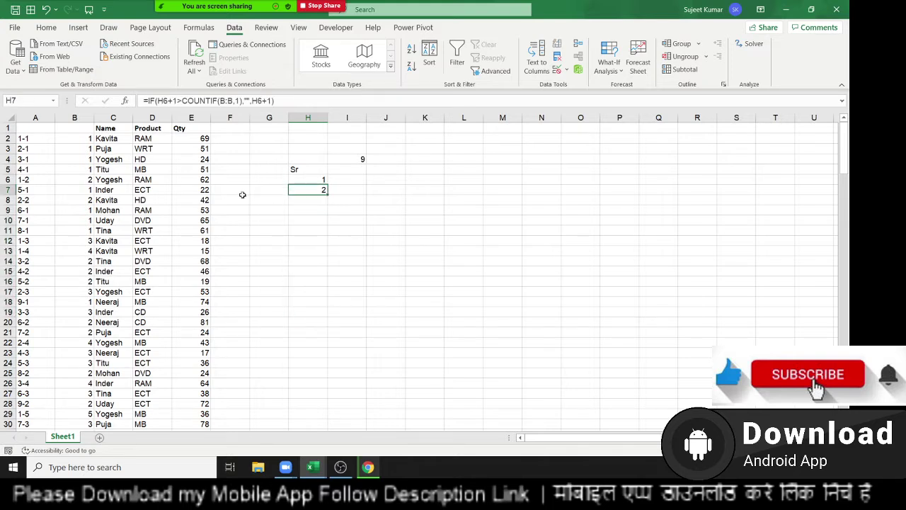
pyautogui.doubleClick(313, 190)
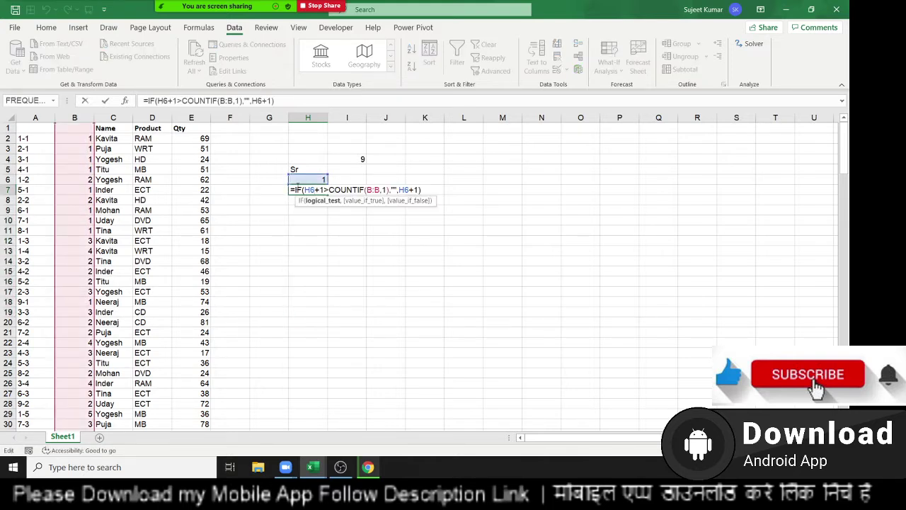
pyautogui.press('Home')
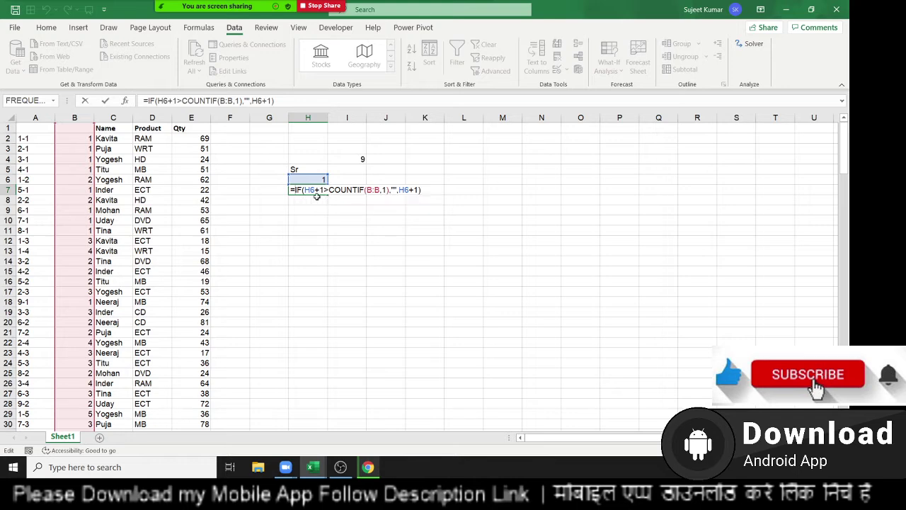
pyautogui.write('of')
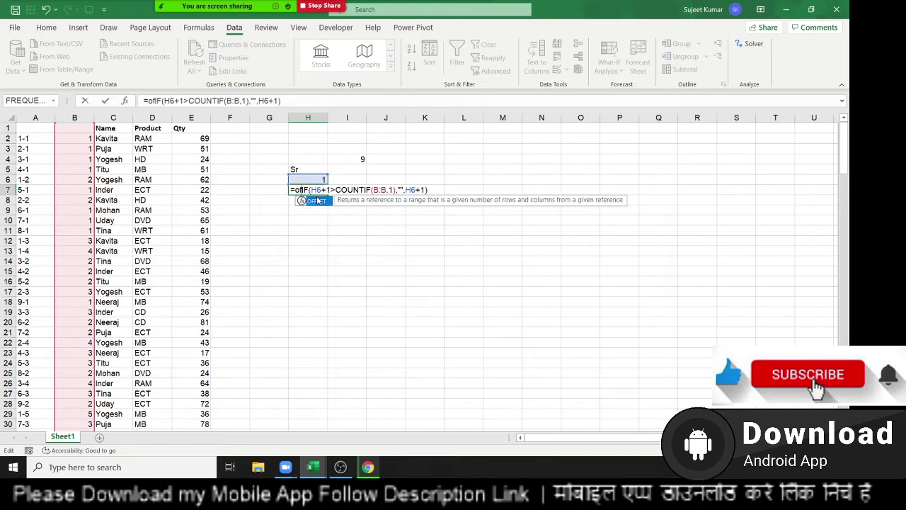
pyautogui.press('BackSpace')
pyautogui.press('BackSpace')
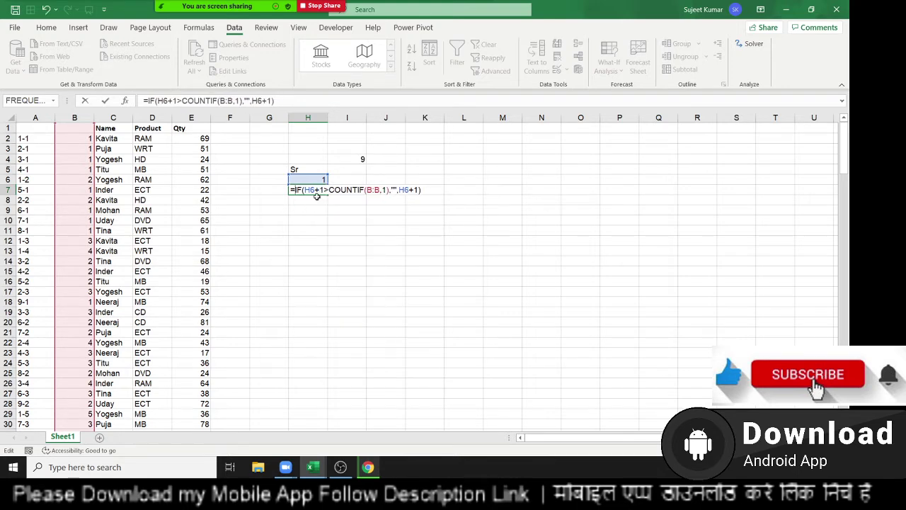
pyautogui.write('if')
pyautogui.doubleClick(317, 201)
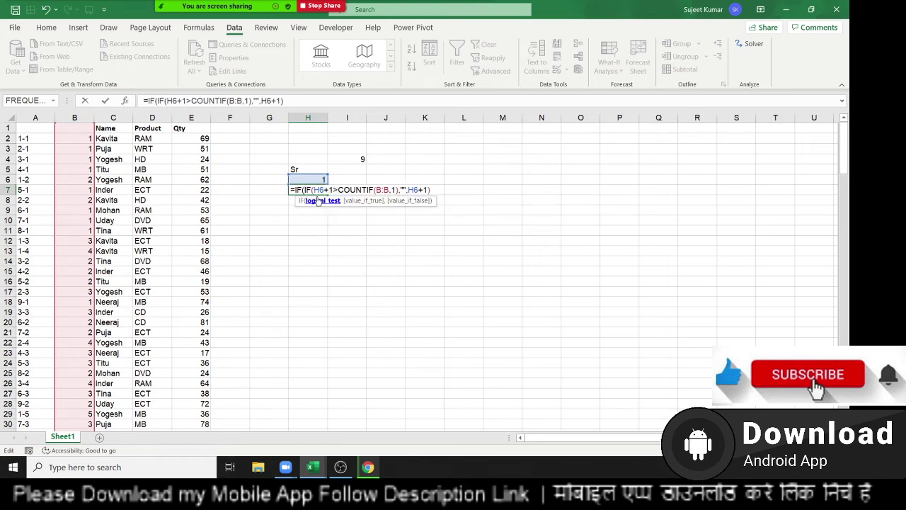
pyautogui.press('BackSpace')
pyautogui.doubleClick(320, 210)
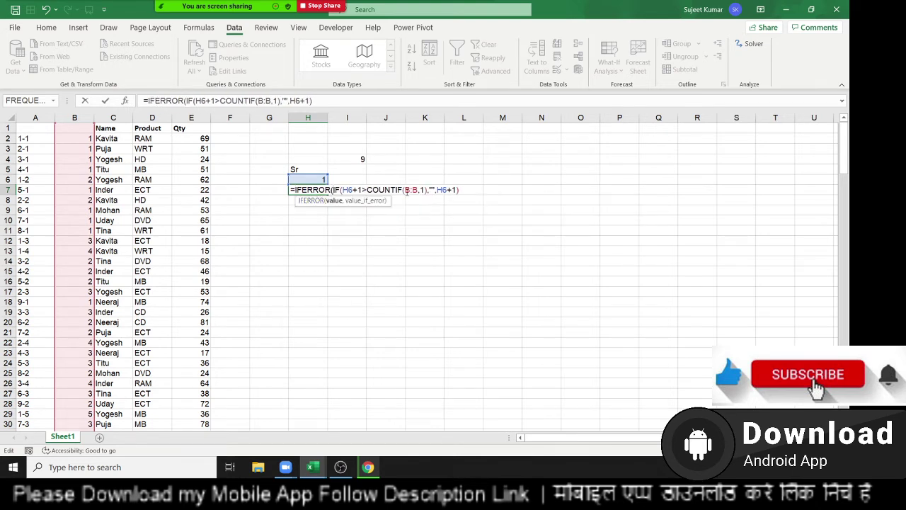
pyautogui.click(459, 189)
pyautogui.write(',')
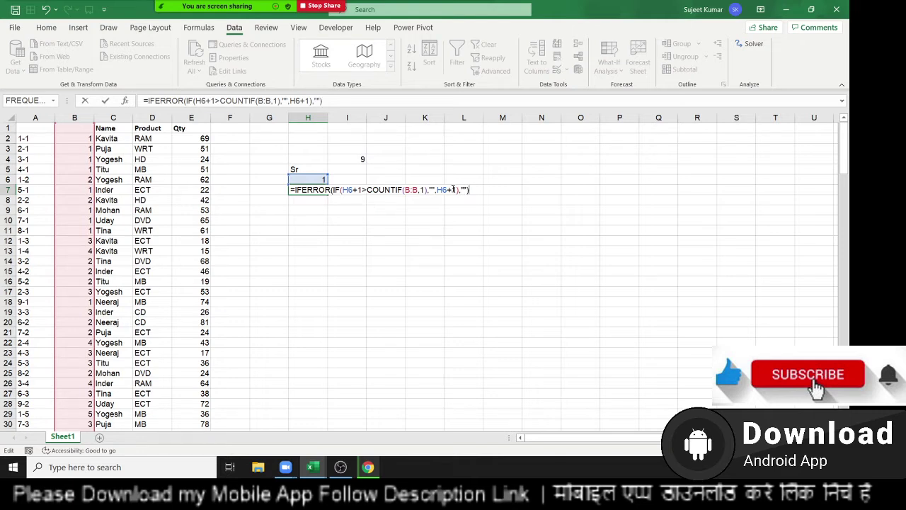
pyautogui.press('Return')
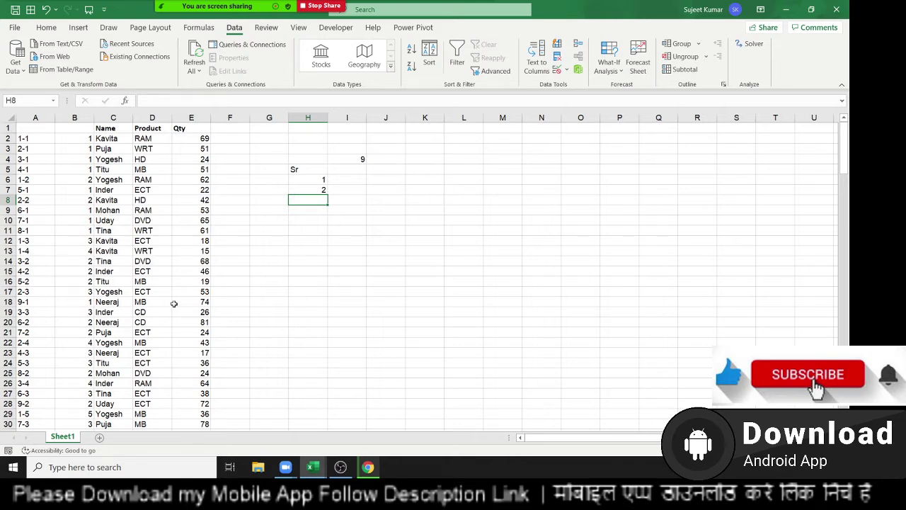
# Fill H7's formula down column H, giving serials 1 to 9, and check H15
pyautogui.click(316, 191)
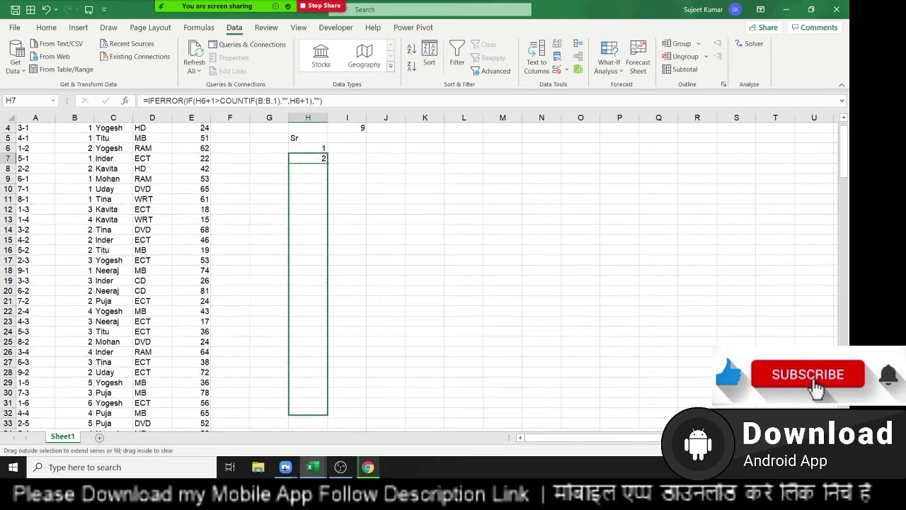
pyautogui.moveTo(329, 192); pyautogui.dragTo(285, 426)
pyautogui.scroll(2, 283, 424)
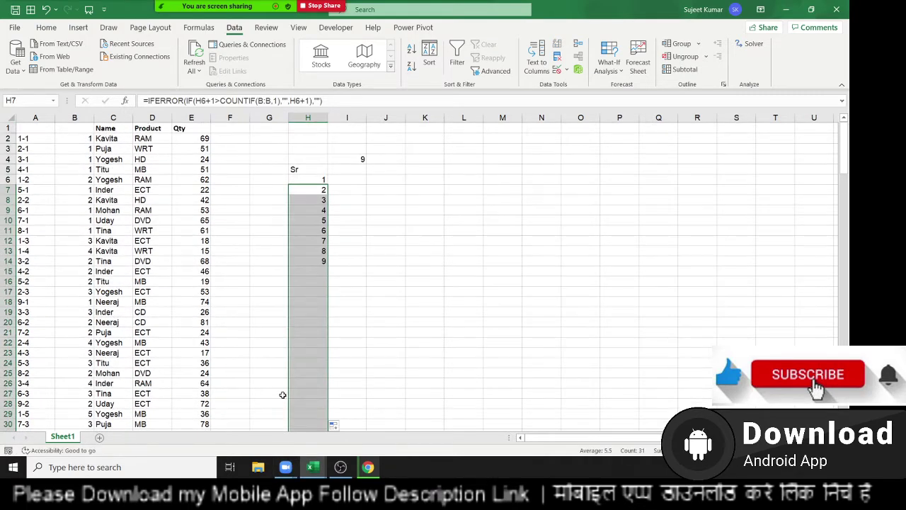
pyautogui.click(313, 273)
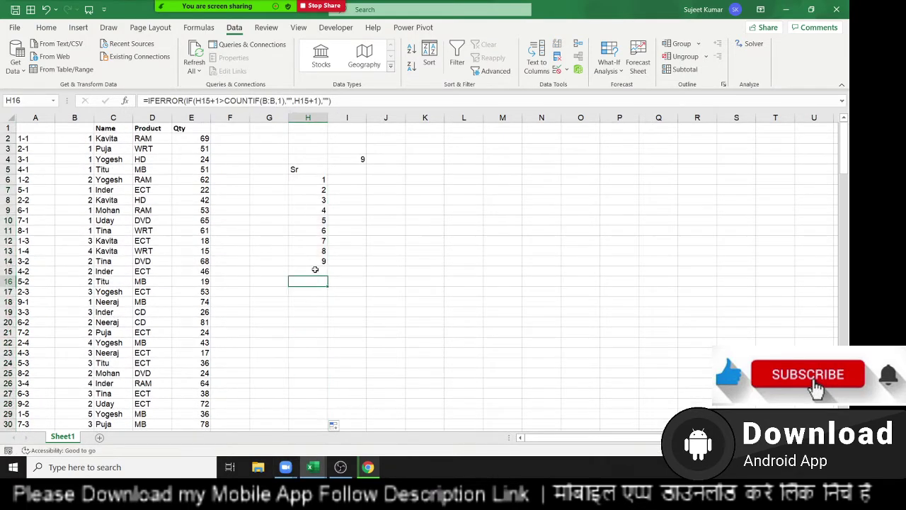
pyautogui.click(126, 138)
# In I6, begin =VLOOKUP(H6&"-"&1, with columns A:E as the table array
pyautogui.click(343, 181)
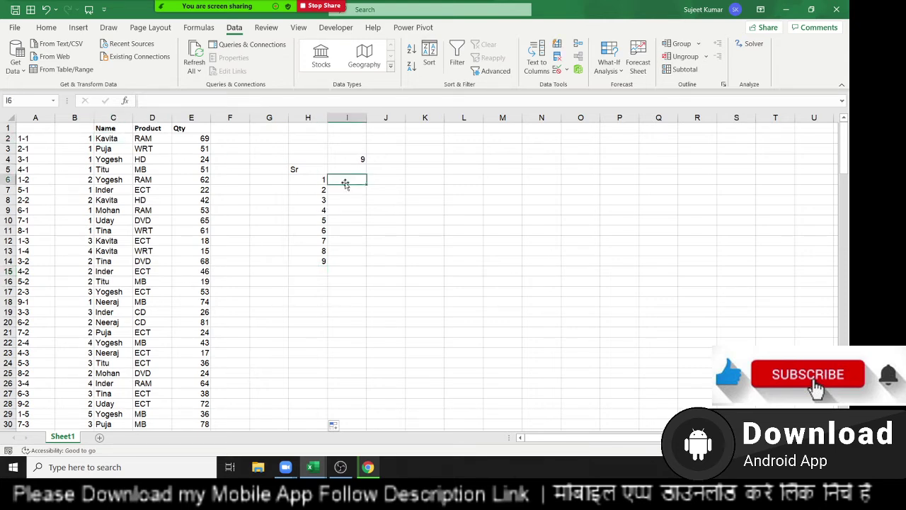
pyautogui.write('=')
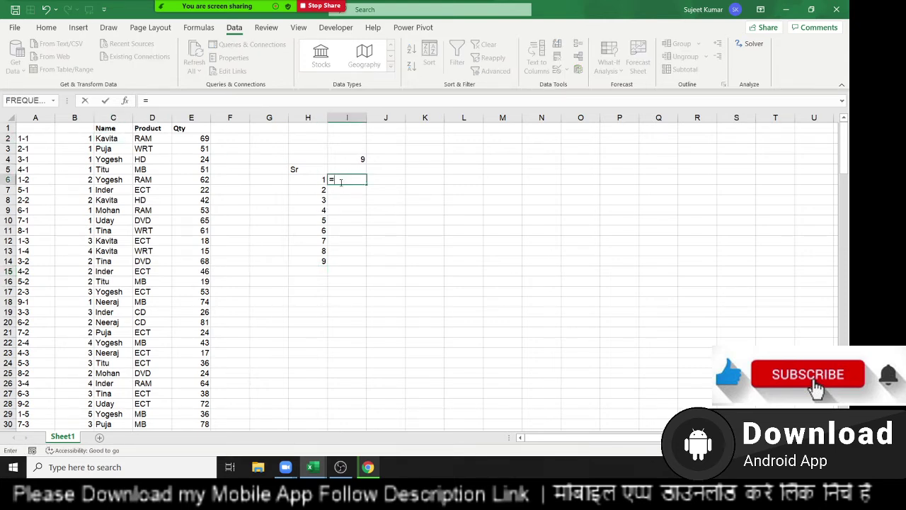
pyautogui.write('cou')
pyautogui.press('Down')
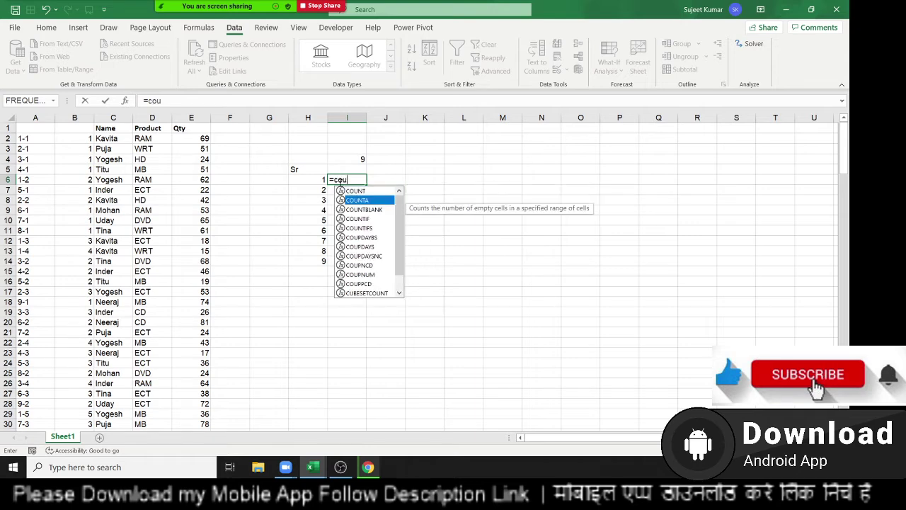
pyautogui.press('Down')
pyautogui.press('Down')
pyautogui.press('Down')
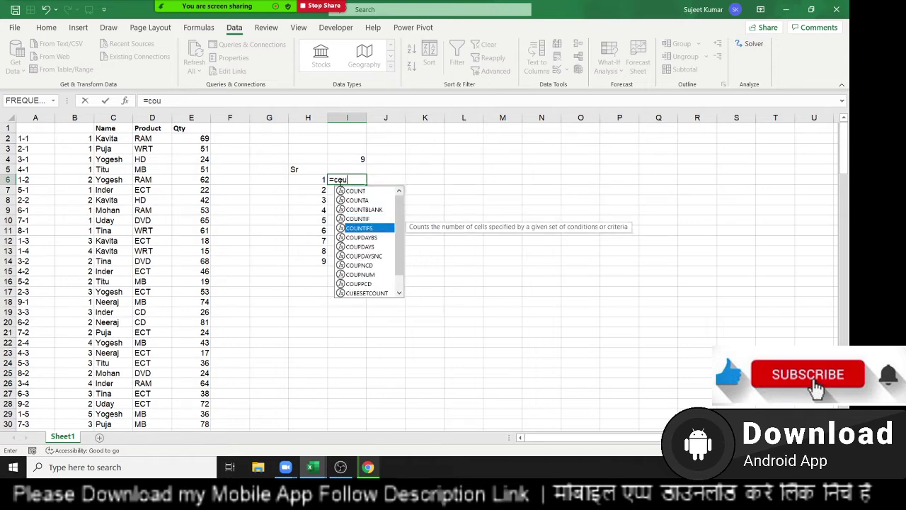
pyautogui.press('Escape')
pyautogui.press('Escape')
pyautogui.write('=')
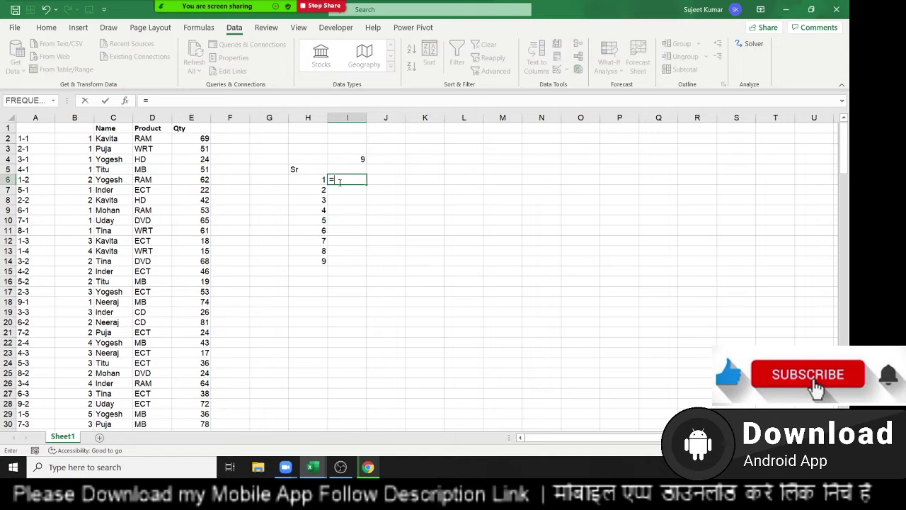
pyautogui.write('vlo')
pyautogui.press('Tab')
pyautogui.press('Left')
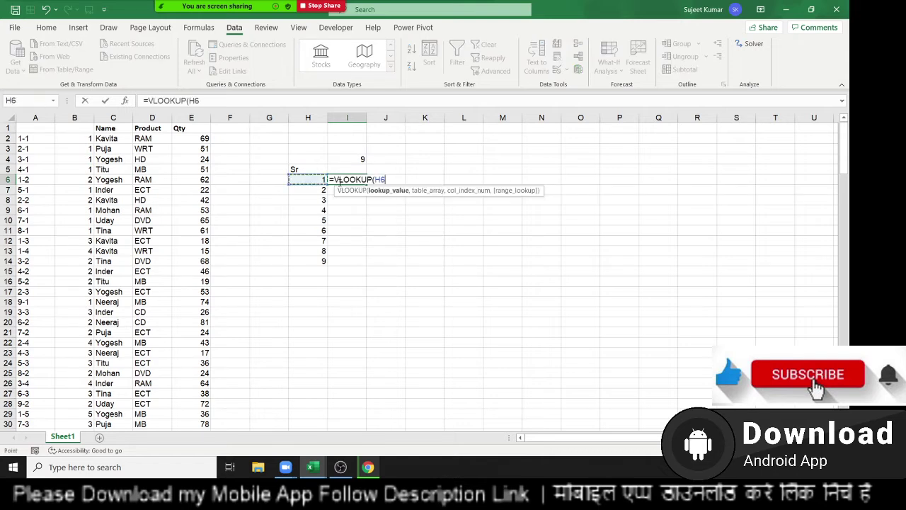
pyautogui.write('&"-"')
pyautogui.write('&1')
pyautogui.write(',')
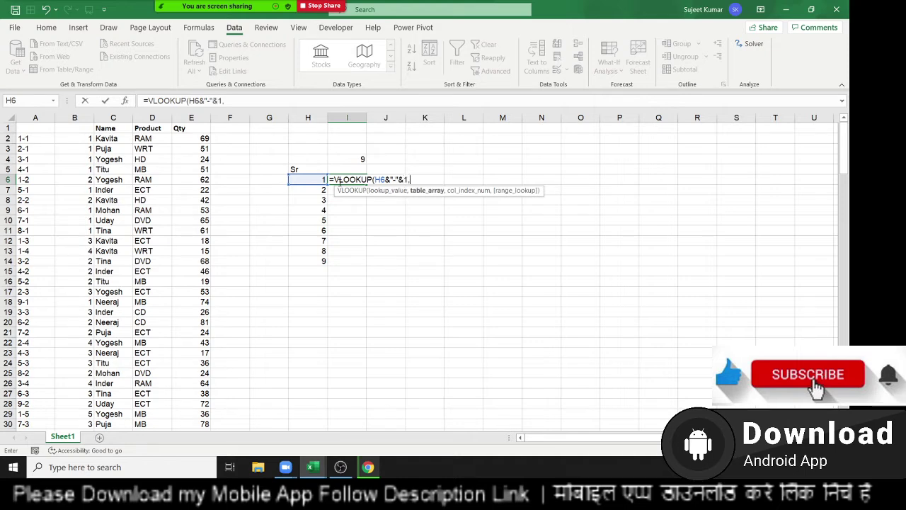
pyautogui.moveTo(50, 112); pyautogui.dragTo(188, 131)
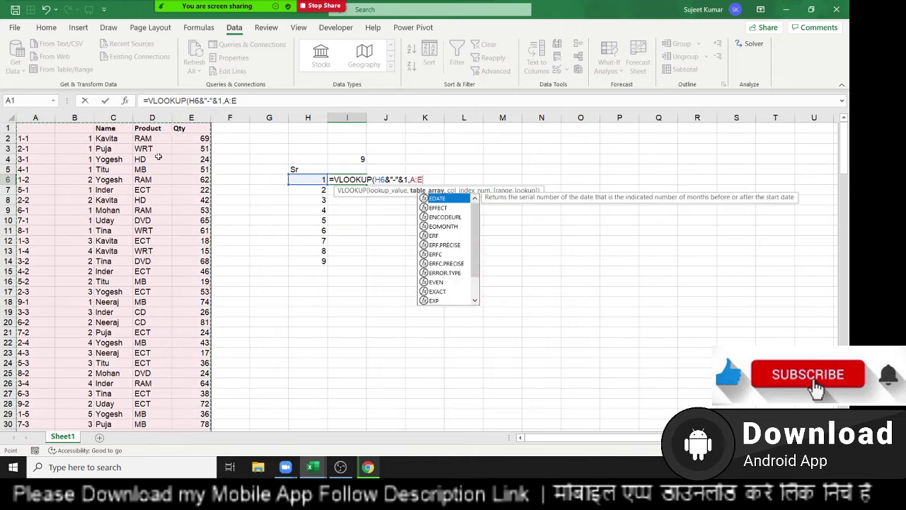
# Complete I6 as =IFERROR(VLOOKUP(H6&"-"&1,A:E,3,0),"") returning Kavita
pyautogui.write(',')
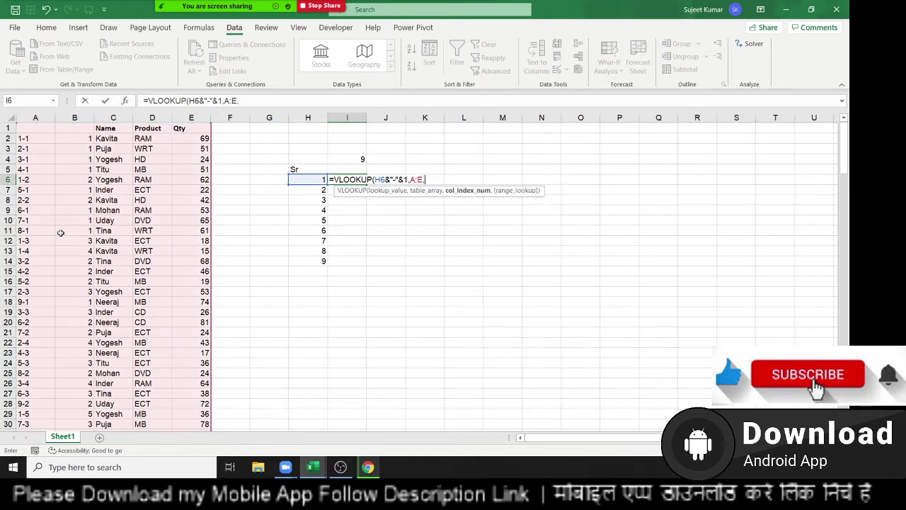
pyautogui.write(',0')
pyautogui.press('Return')
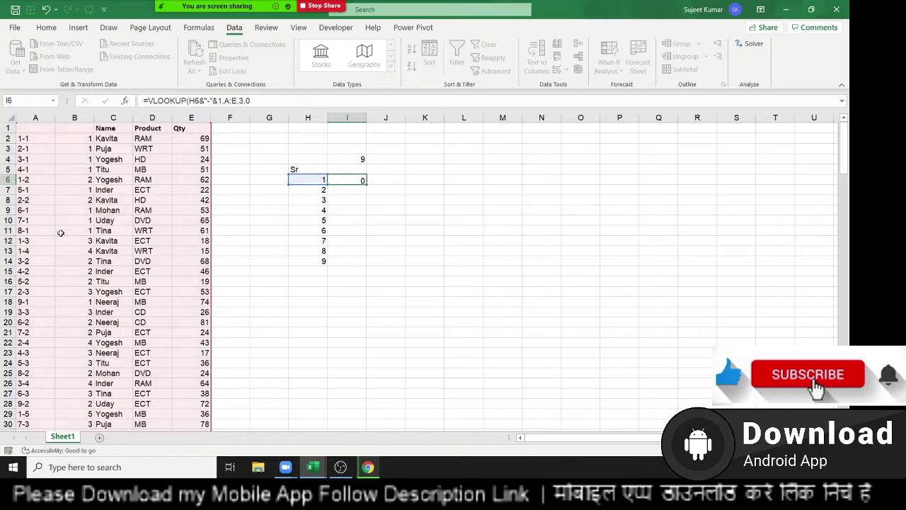
pyautogui.click(349, 181)
pyautogui.doubleClick(349, 181)
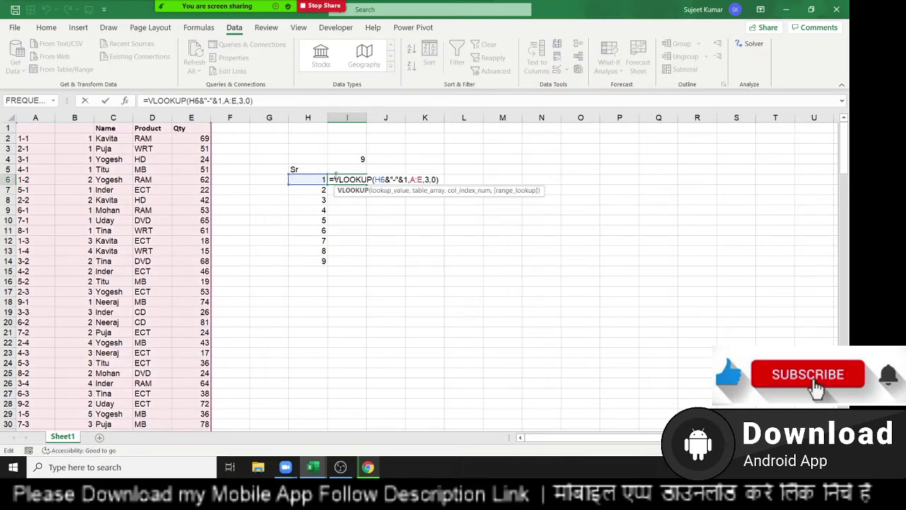
pyautogui.click(335, 177)
pyautogui.write('if')
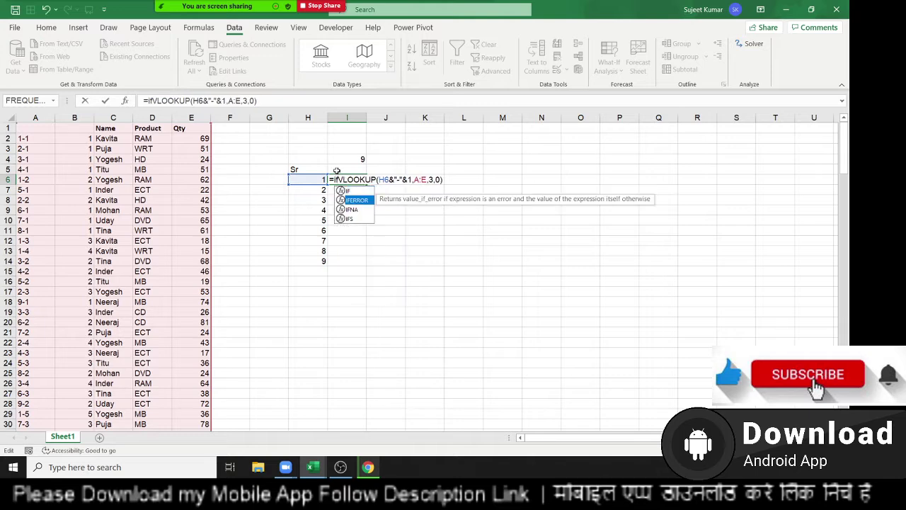
pyautogui.press('Tab')
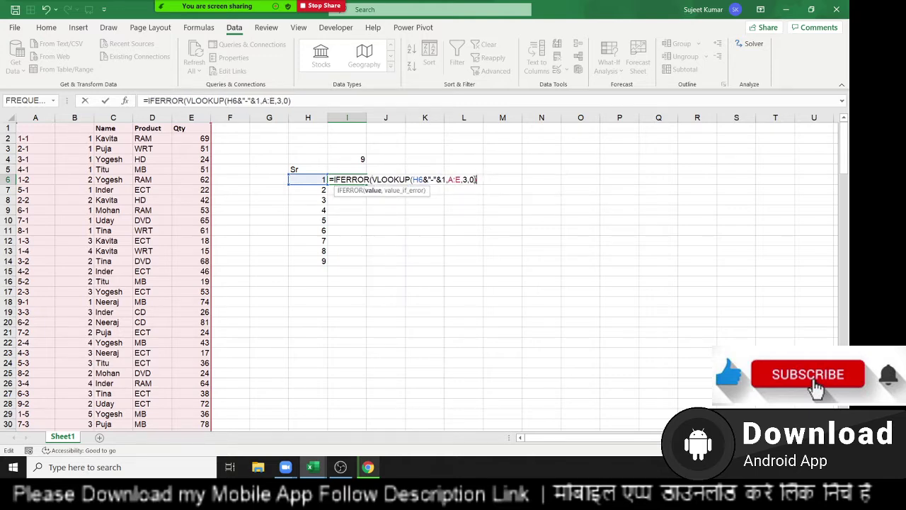
pyautogui.write(',0')
pyautogui.write(')')
pyautogui.press('Return')
# Fill the lookup down column I, checking Mohan in I11 and Neeraj in I14
pyautogui.click(342, 180)
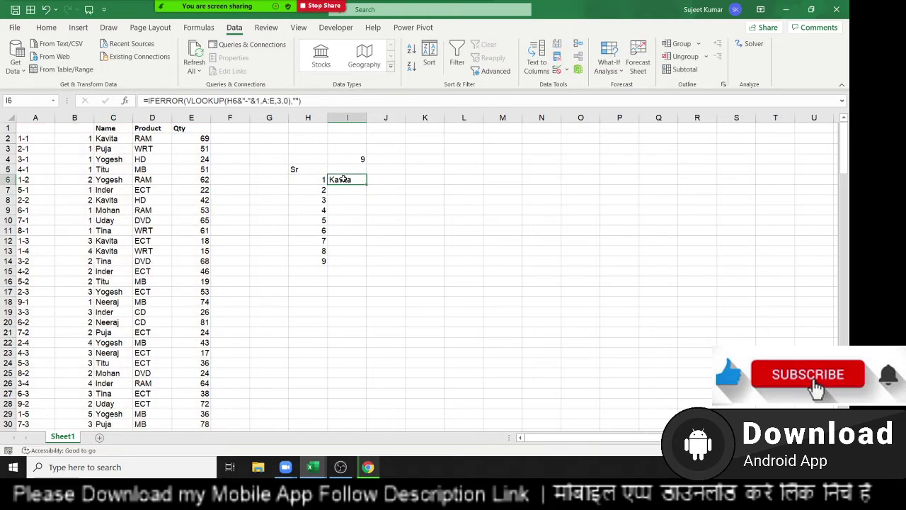
pyautogui.doubleClick(366, 184)
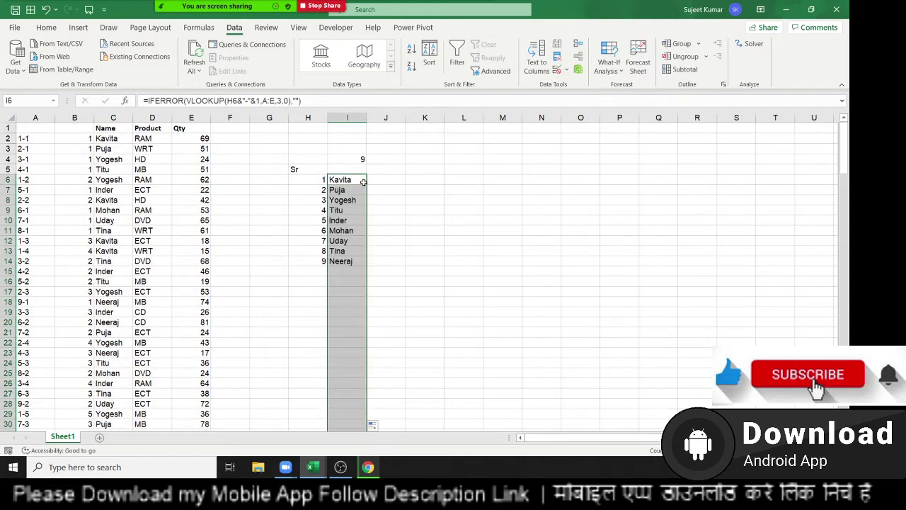
pyautogui.click(350, 230)
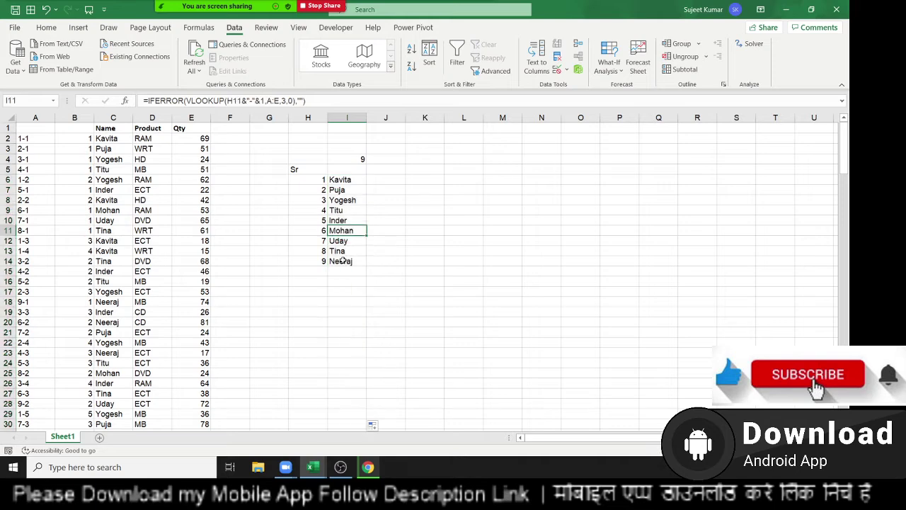
pyautogui.click(343, 261)
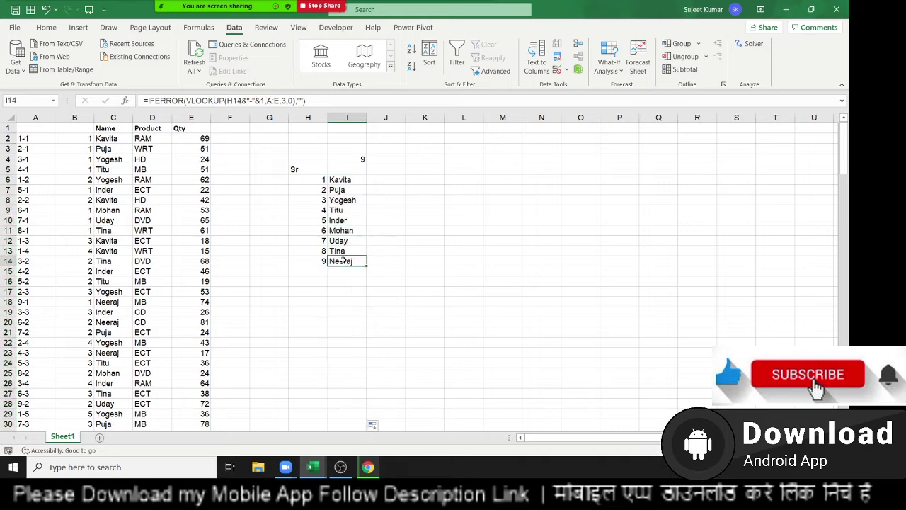
pyautogui.click(157, 220)
pyautogui.click(114, 229)
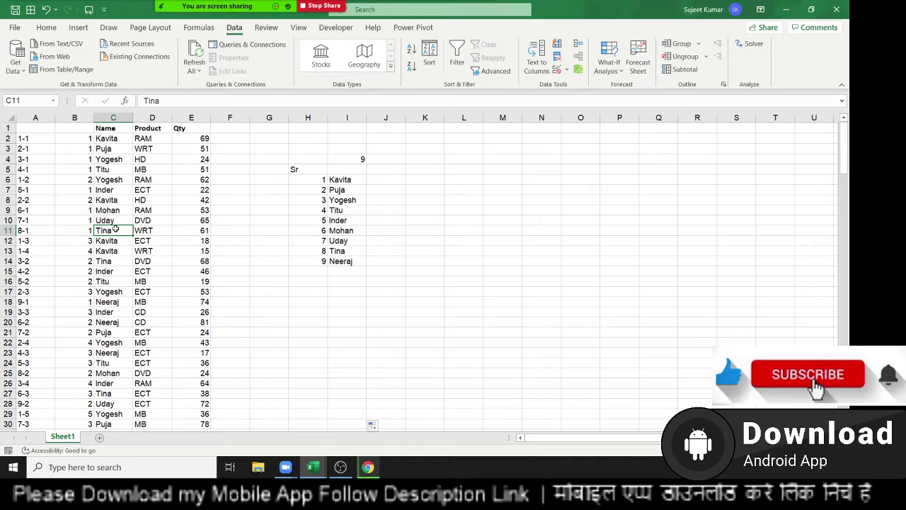
# Change C11 from Tina to Jacky and check the updated lookup in I13
pyautogui.write('Jacky')
pyautogui.press('Return')
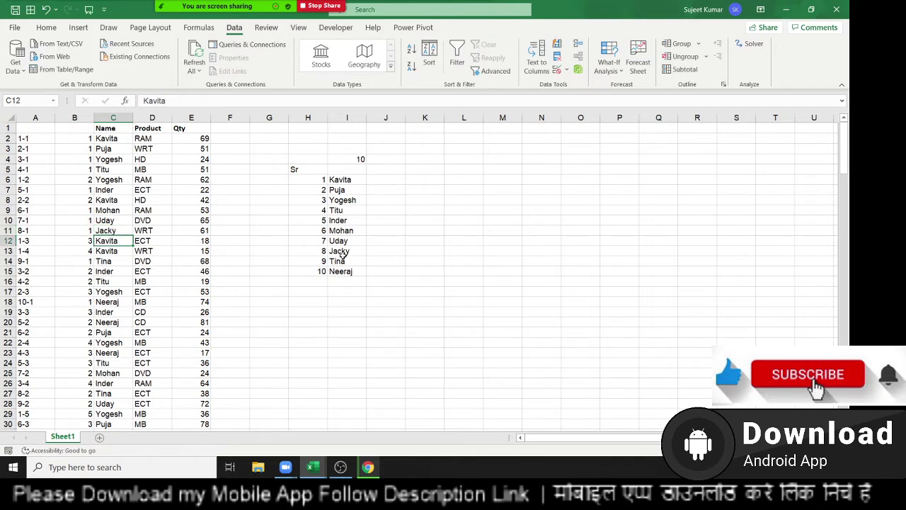
pyautogui.click(343, 253)
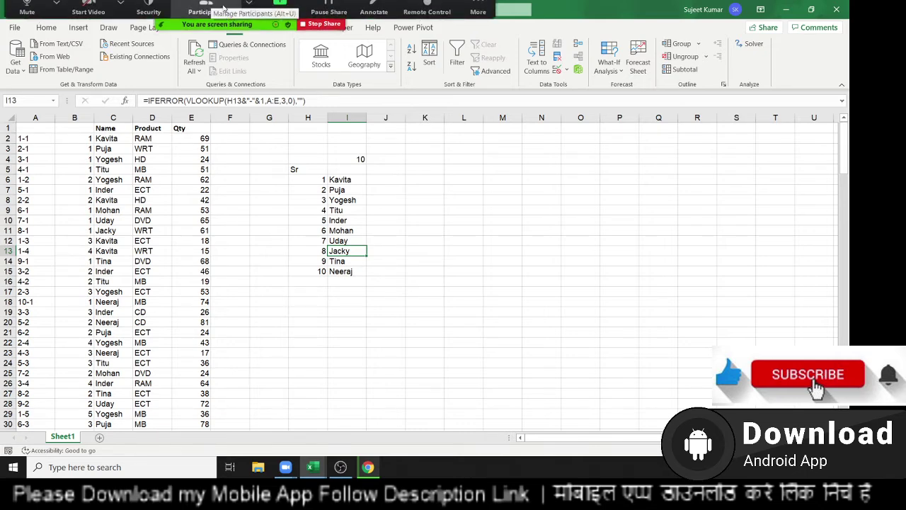
pyautogui.click(206, 16)
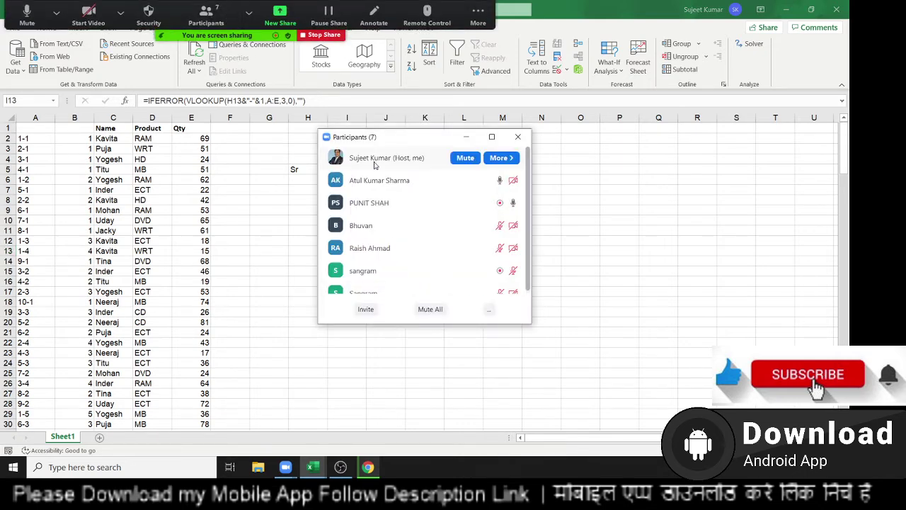
pyautogui.click(518, 136)
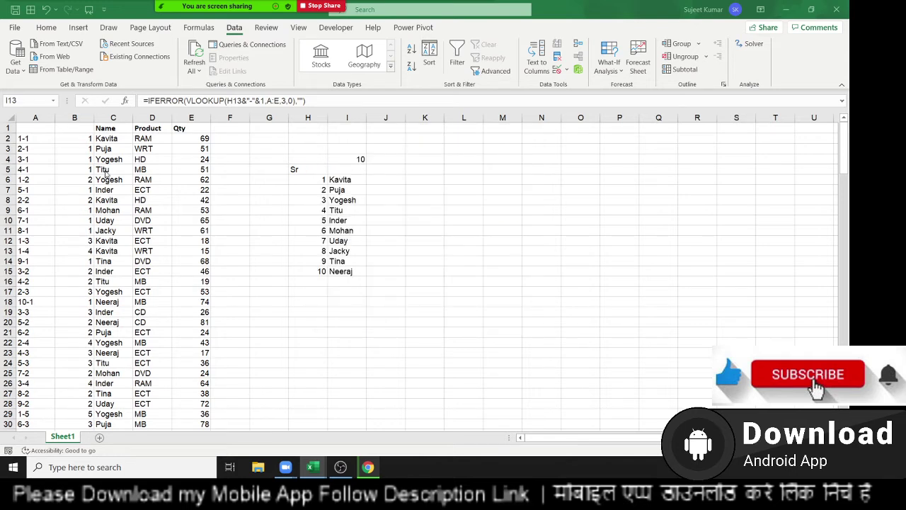
pyautogui.click(75, 140)
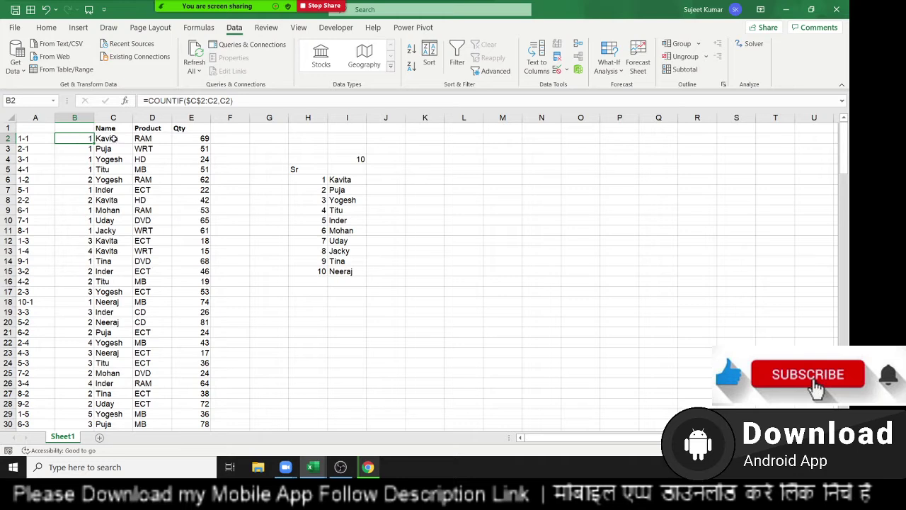
pyautogui.moveTo(115, 138); pyautogui.dragTo(119, 265)
pyautogui.moveTo(84, 160); pyautogui.dragTo(131, 313)
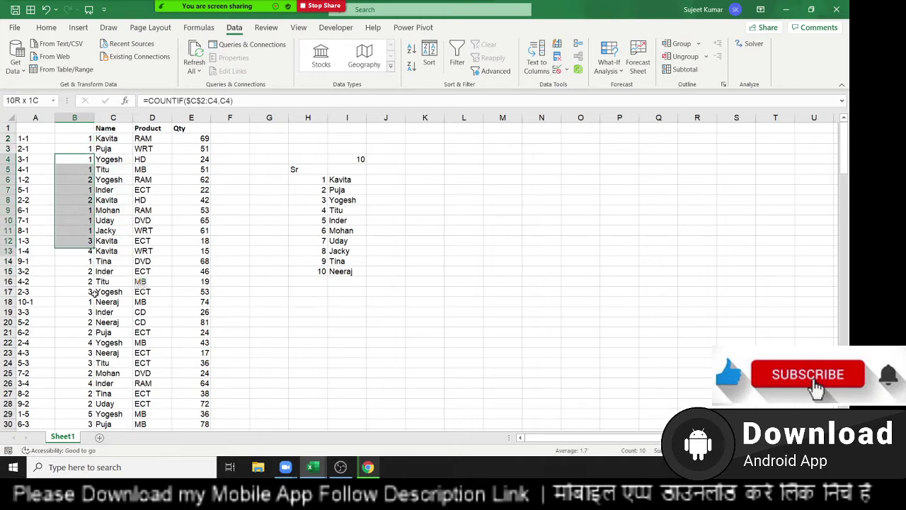
pyautogui.click(108, 143)
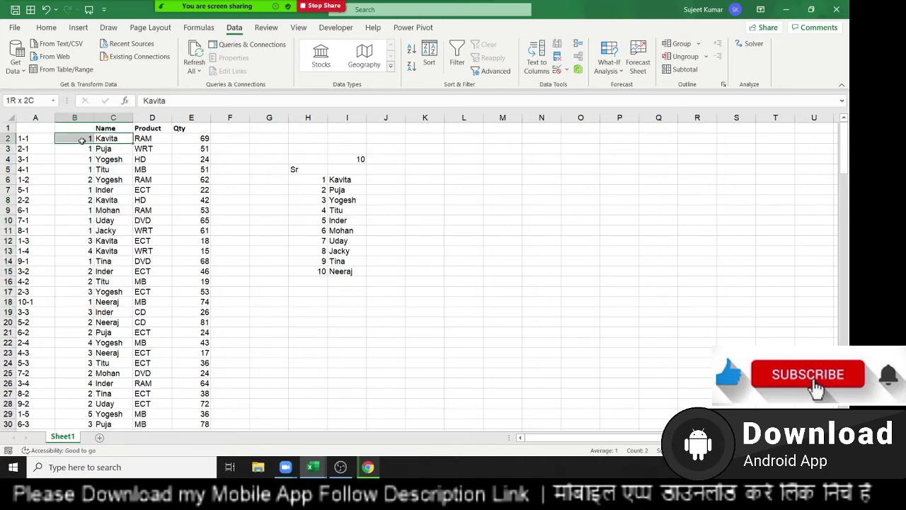
pyautogui.click(115, 241)
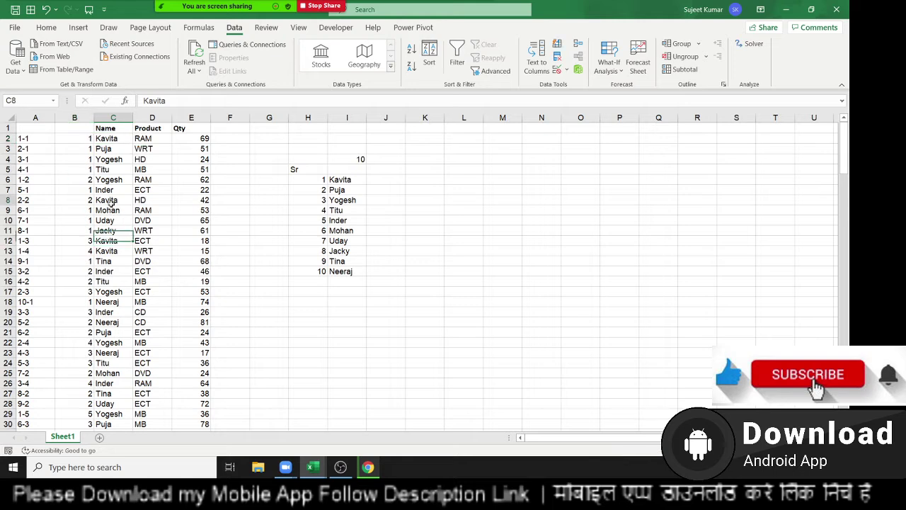
pyautogui.moveTo(111, 202); pyautogui.dragTo(81, 200)
pyautogui.moveTo(110, 242); pyautogui.dragTo(78, 241)
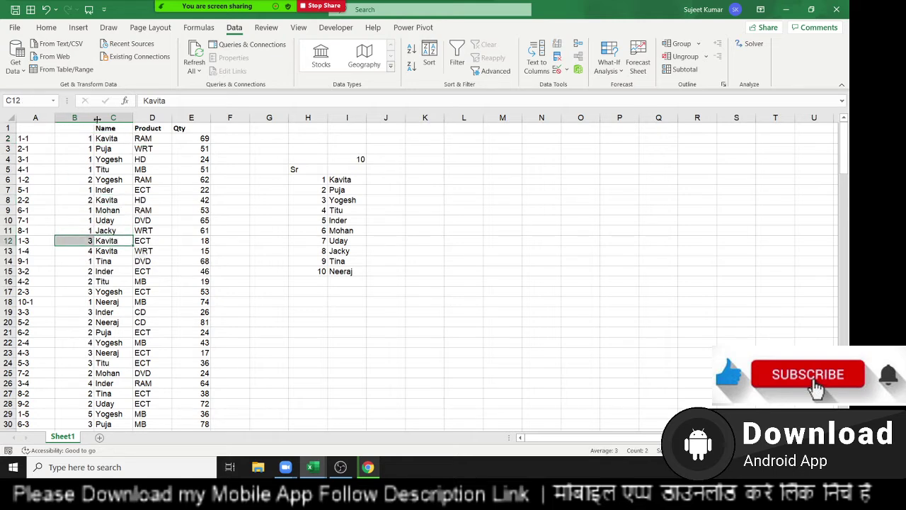
pyautogui.moveTo(82, 139); pyautogui.dragTo(84, 306)
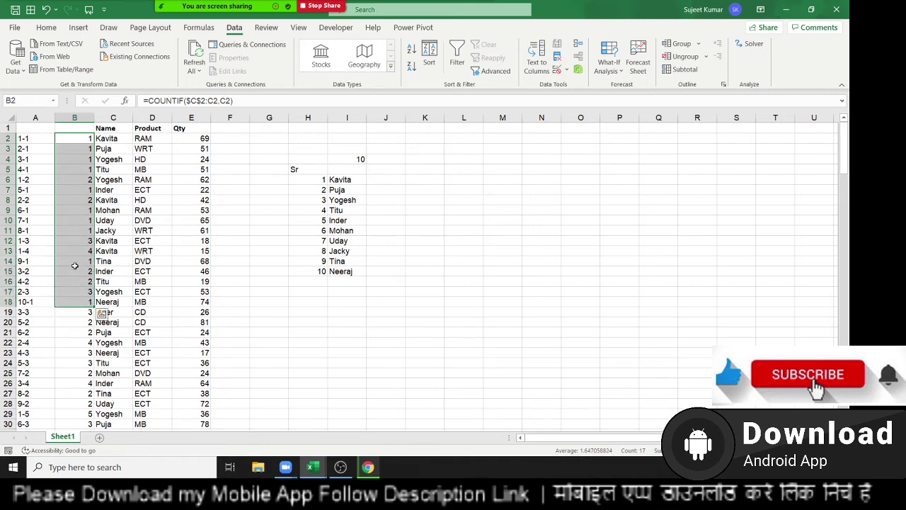
pyautogui.click(75, 140)
pyautogui.click(39, 138)
pyautogui.doubleClick(40, 138)
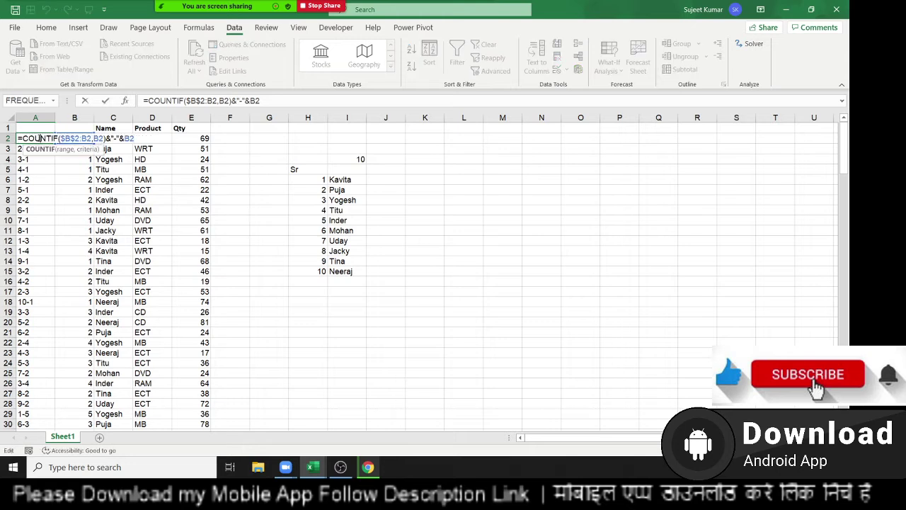
pyautogui.press('Return')
pyautogui.click(70, 138)
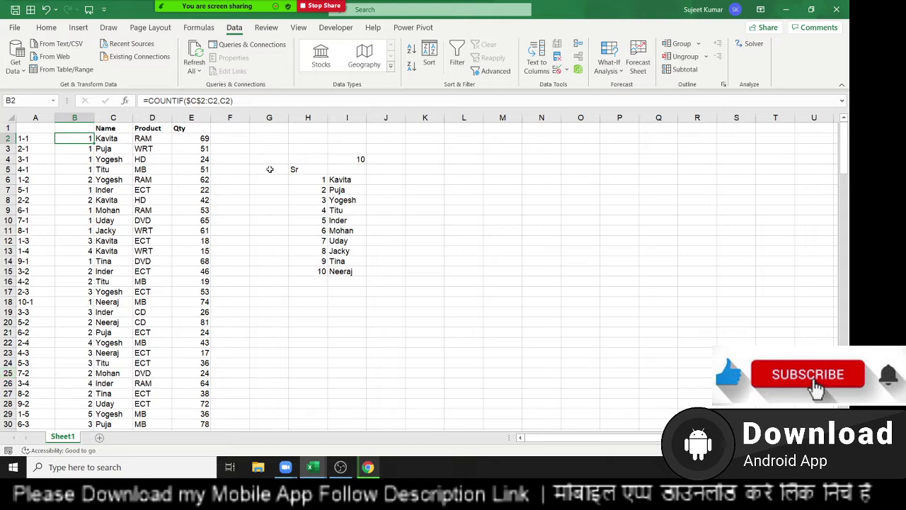
pyautogui.moveTo(347, 179); pyautogui.dragTo(303, 271)
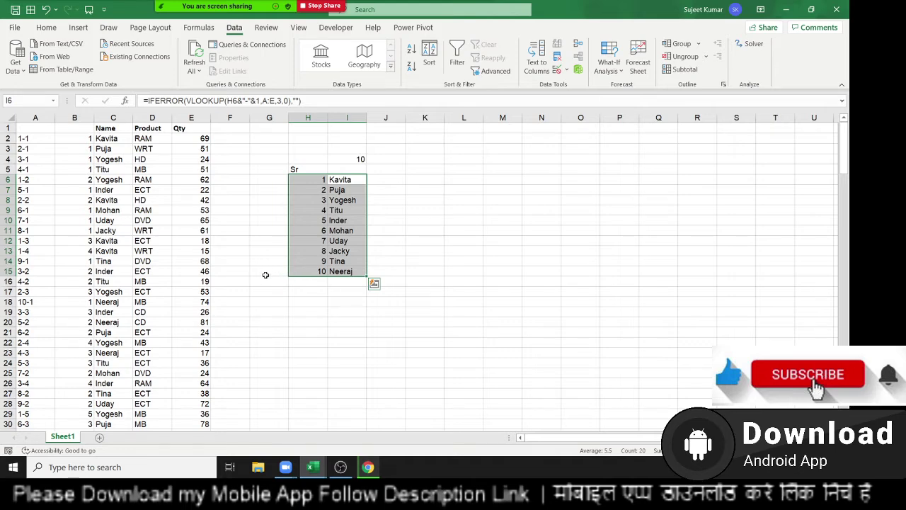
pyautogui.doubleClick(334, 179)
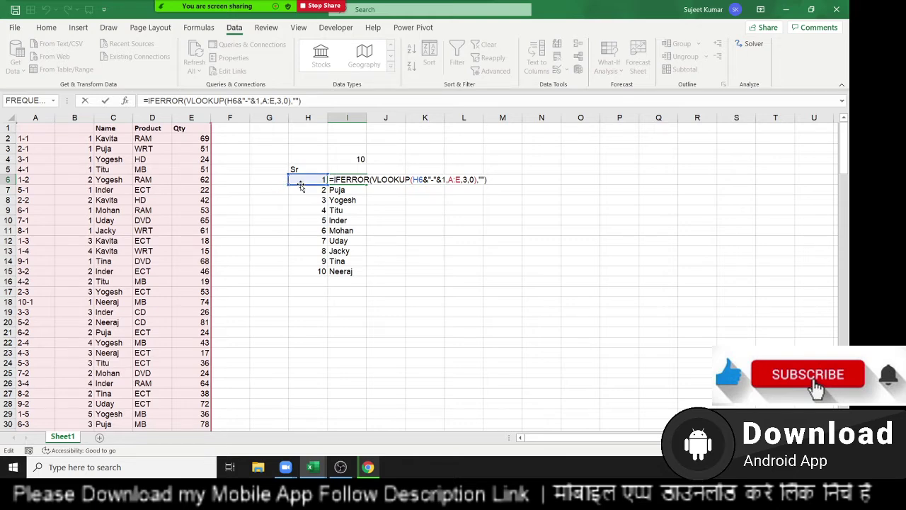
pyautogui.press('Escape')
pyautogui.write('1')
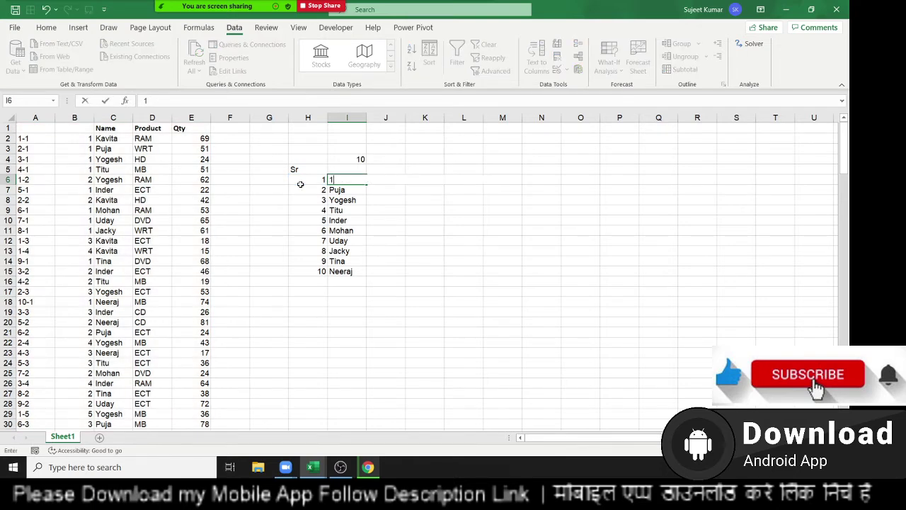
pyautogui.click(300, 184)
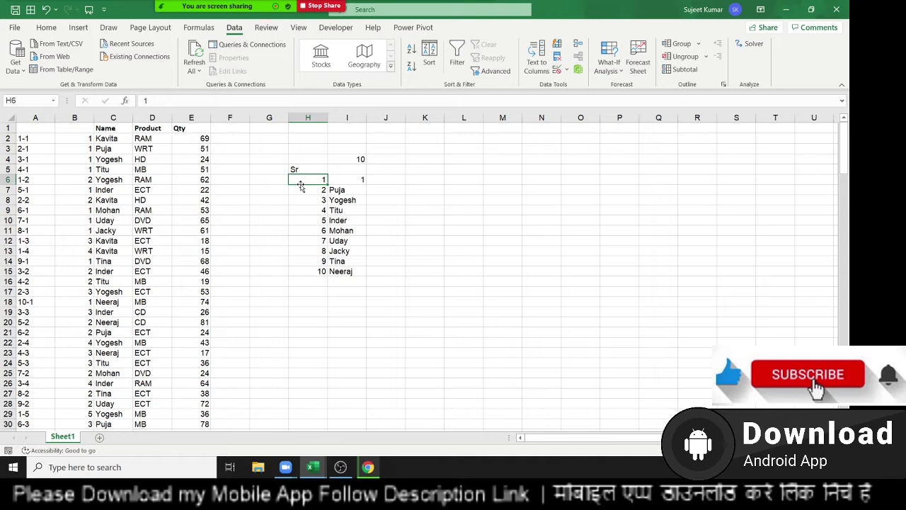
pyautogui.hotkey('ctrl', 'z')
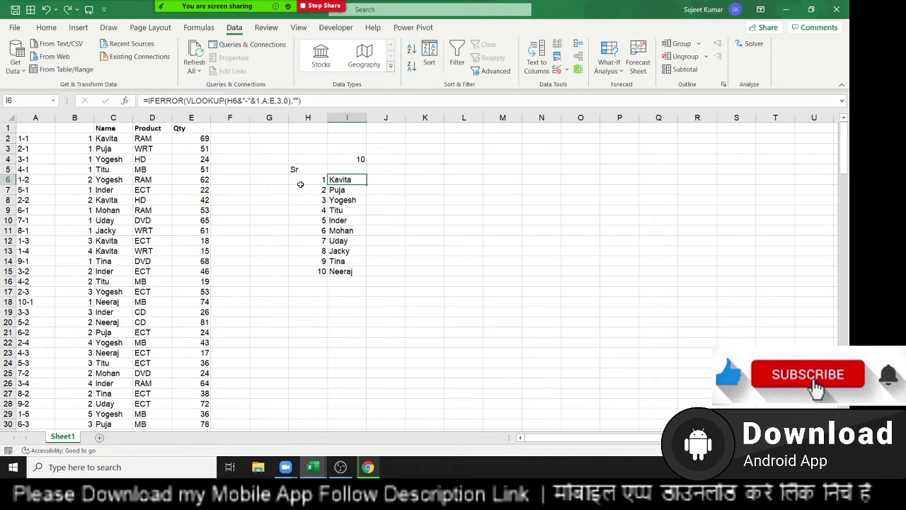
pyautogui.click(300, 185)
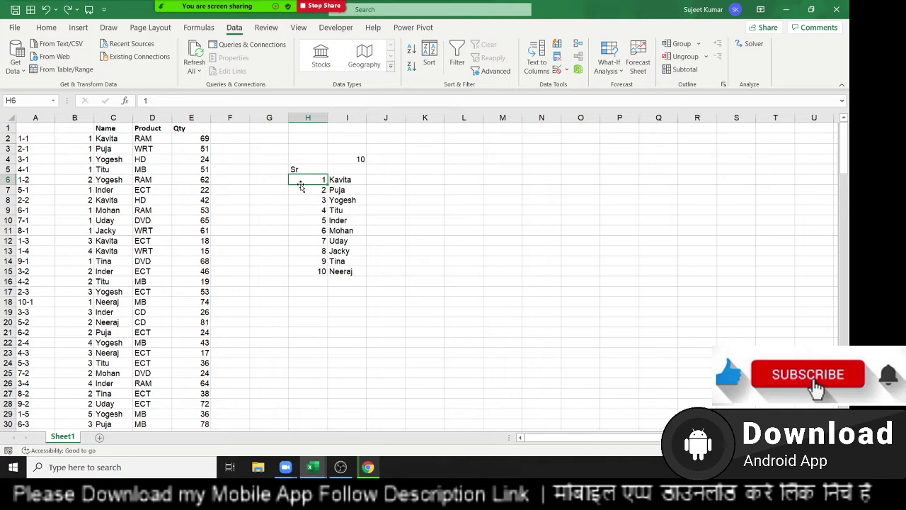
pyautogui.click(353, 157)
pyautogui.press('Up')
pyautogui.press('Up')
pyautogui.press('Up')
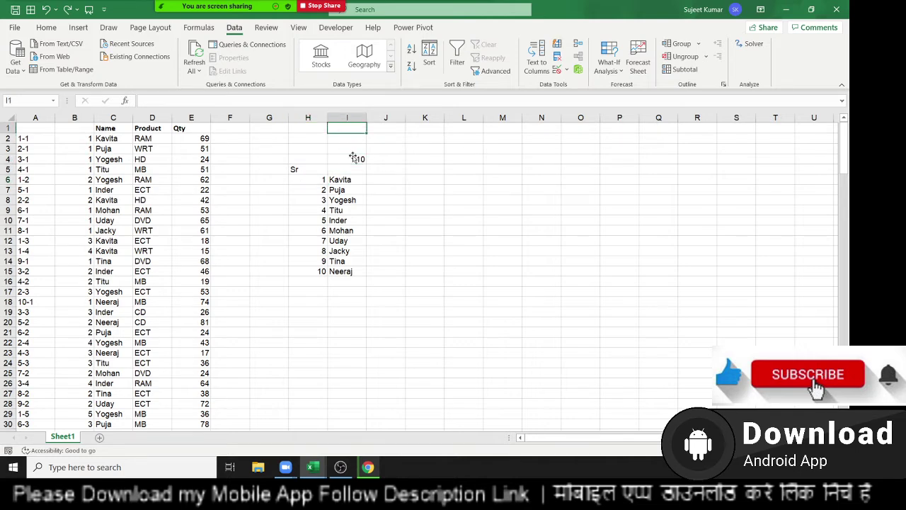
pyautogui.click(353, 157)
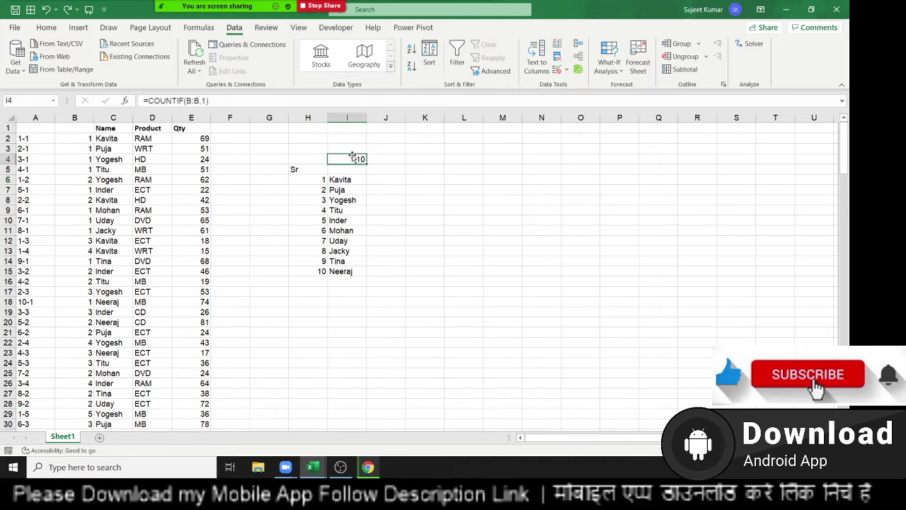
pyautogui.press('Up')
pyautogui.press('Up')
pyautogui.press('Up')
pyautogui.click(351, 157)
pyautogui.press('Up')
pyautogui.press('Up')
pyautogui.press('Up')
pyautogui.click(351, 157)
pyautogui.doubleClick(353, 159)
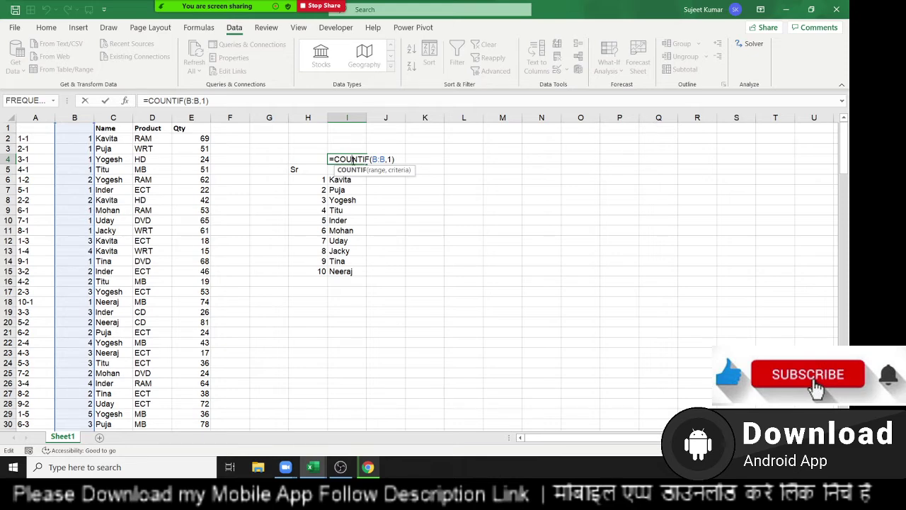
pyautogui.hotkey('ctrl', 'Return')
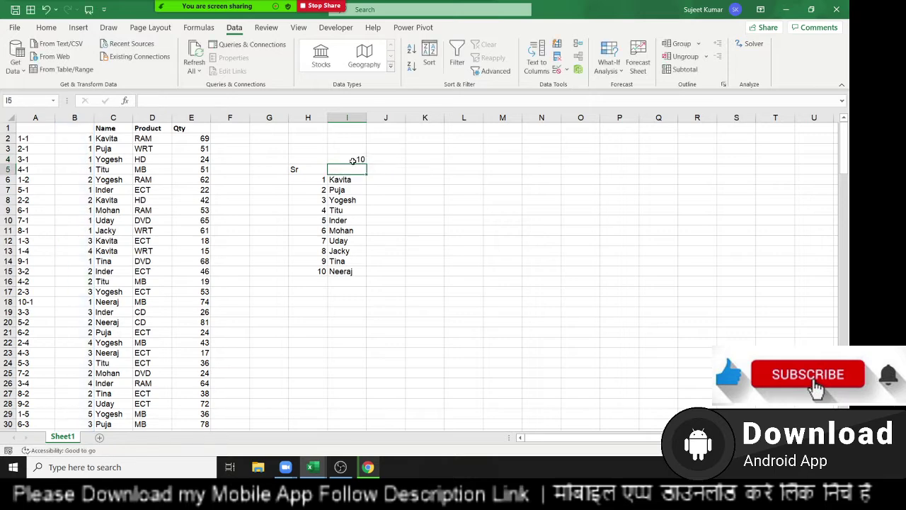
pyautogui.click(319, 179)
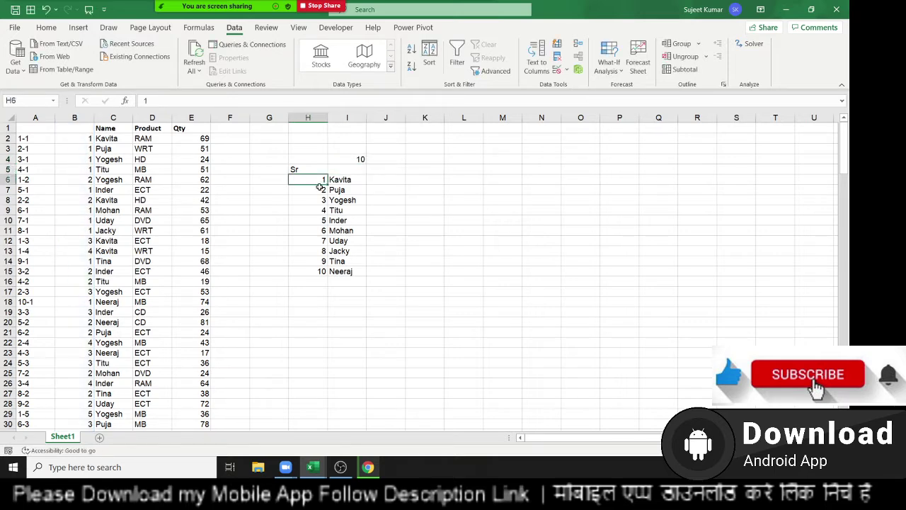
pyautogui.click(319, 188)
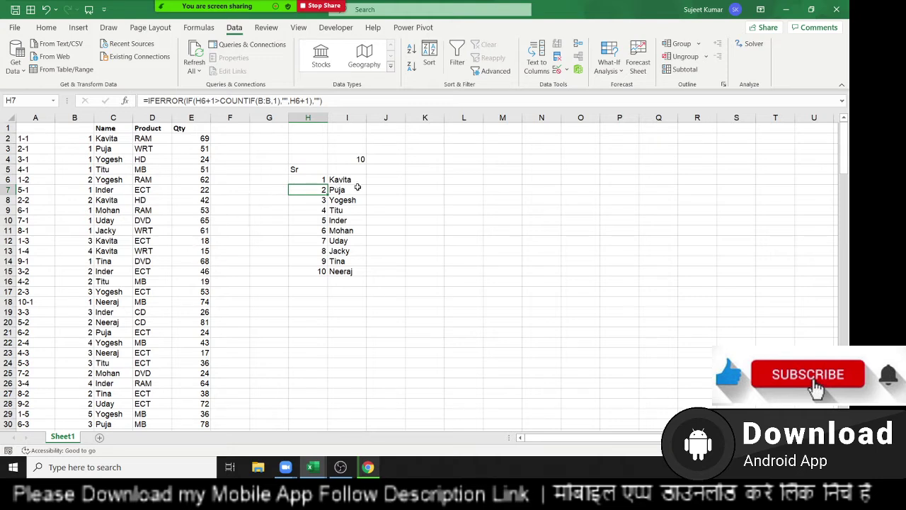
pyautogui.click(345, 181)
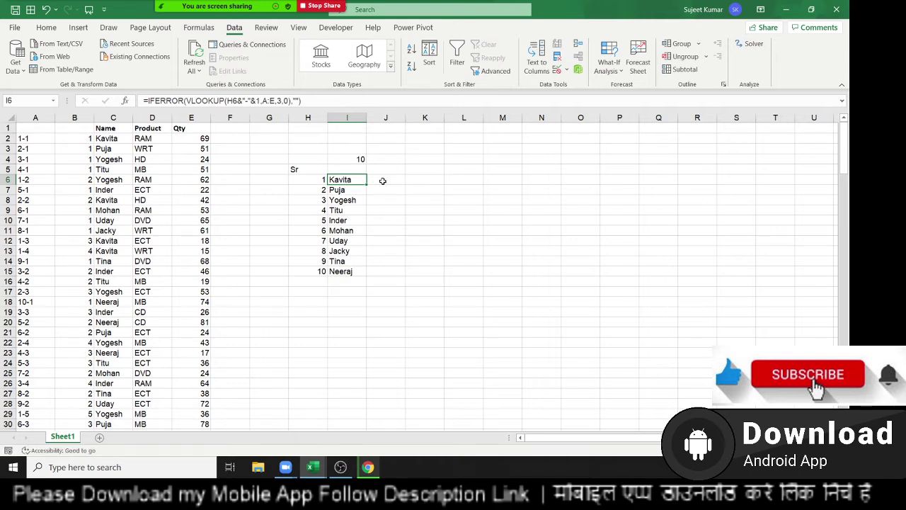
# Enter =ROW()-5 in J6, try filling it down, then undo the fill
pyautogui.click(393, 180)
pyautogui.write('=r')
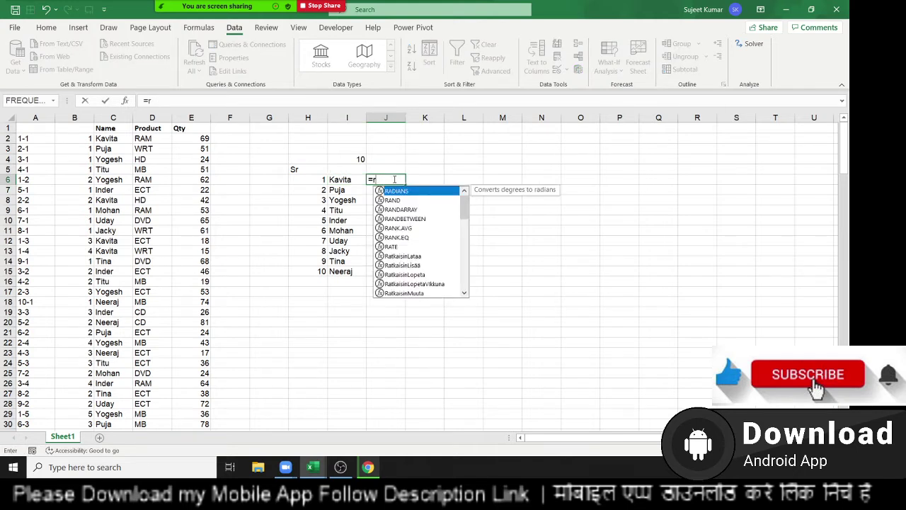
pyautogui.write('ow')
pyautogui.press('Tab')
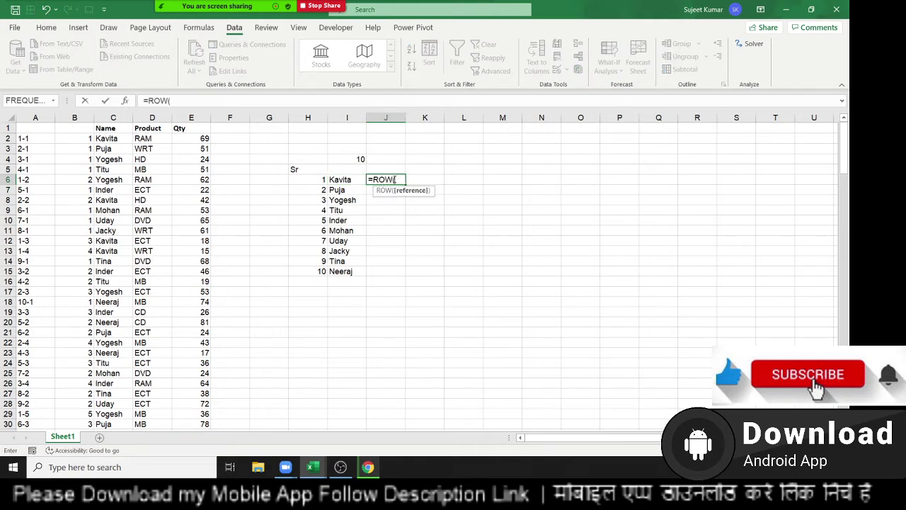
pyautogui.write(')-')
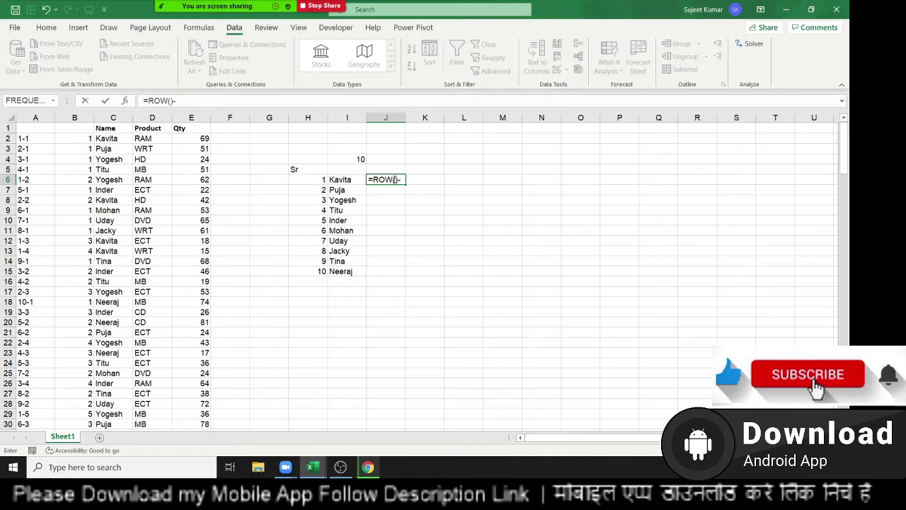
pyautogui.write('5')
pyautogui.press('Return')
pyautogui.click(400, 181)
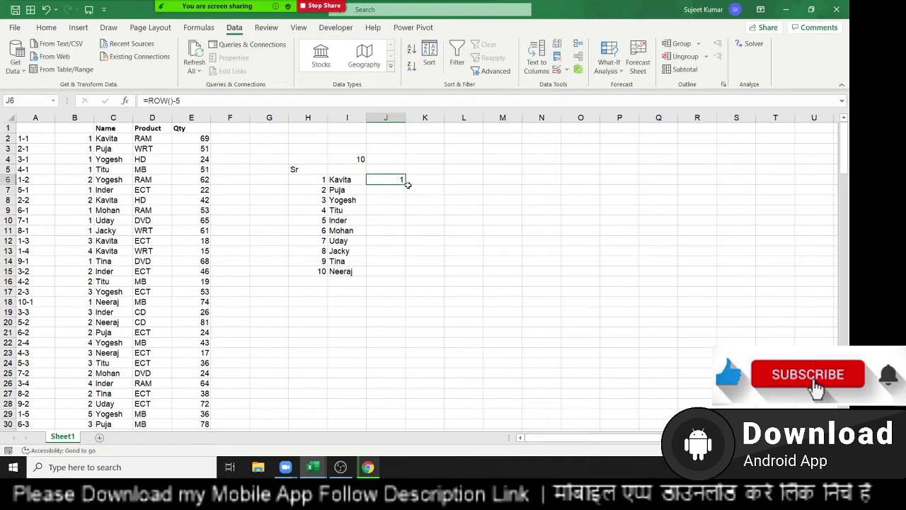
pyautogui.doubleClick(405, 185)
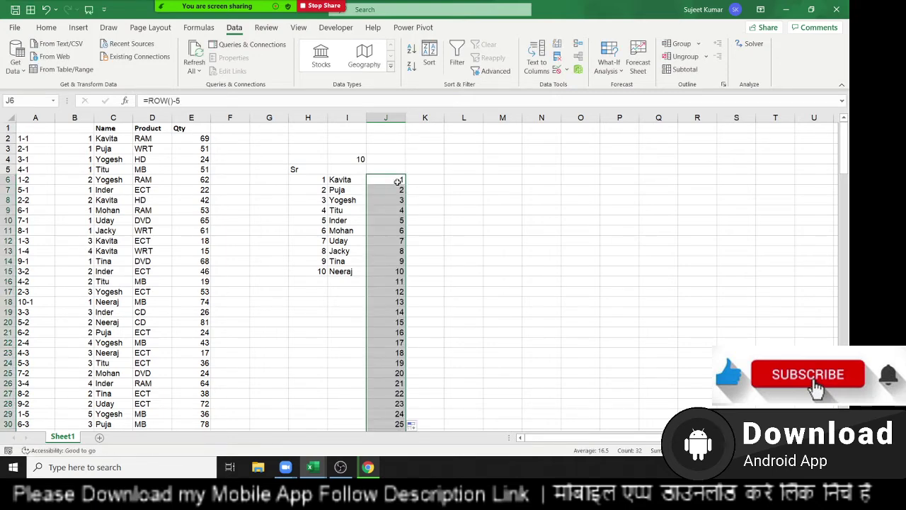
pyautogui.hotkey('ctrl', 'z')
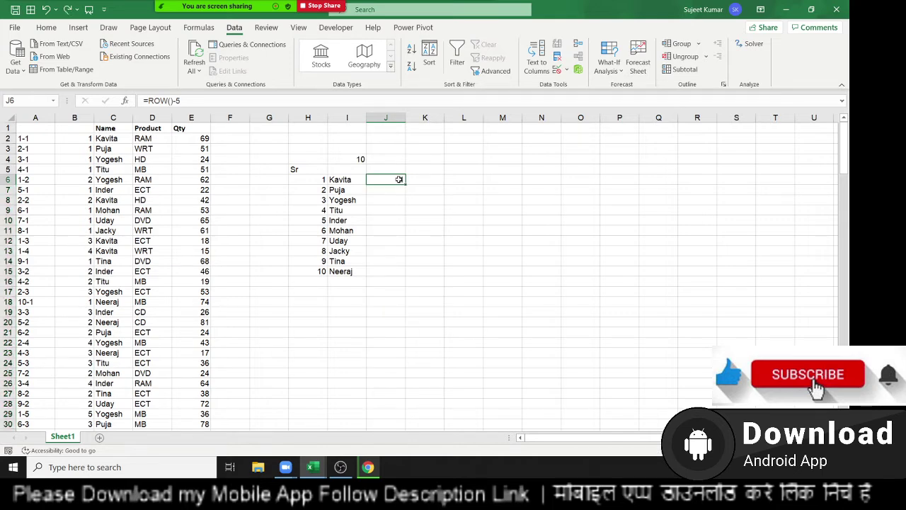
# Rewrite J6 as =IF(ROW()-5>I4,"",ROW()-5), accepting Excel's suggested correction
pyautogui.doubleClick(398, 181)
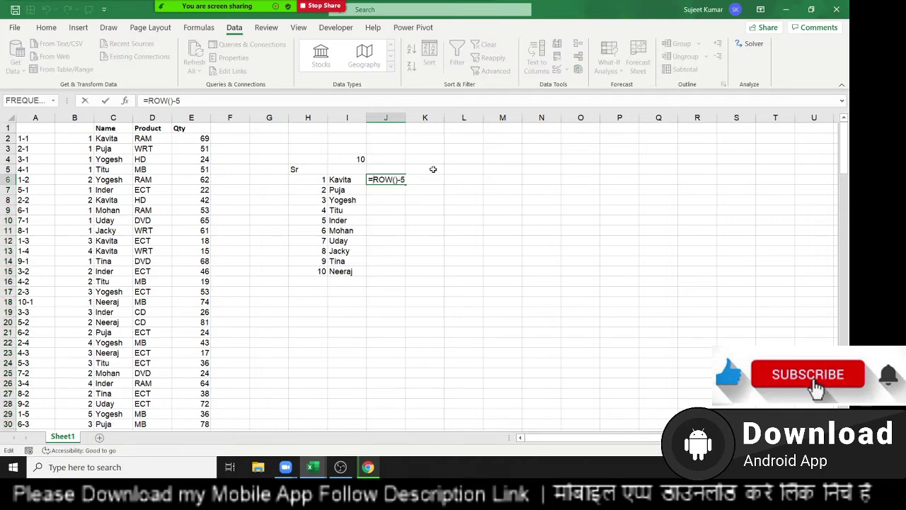
pyautogui.write('IF(')
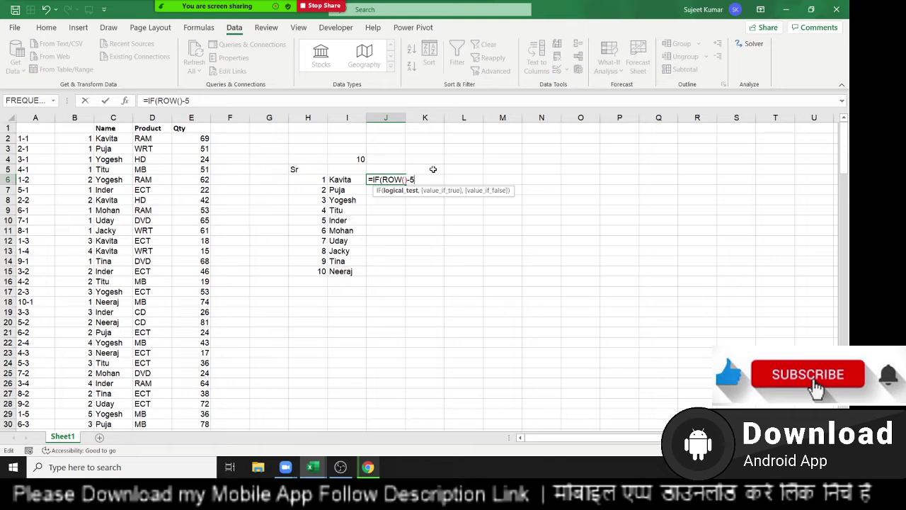
pyautogui.write('>')
pyautogui.click(343, 158)
pyautogui.write(',')
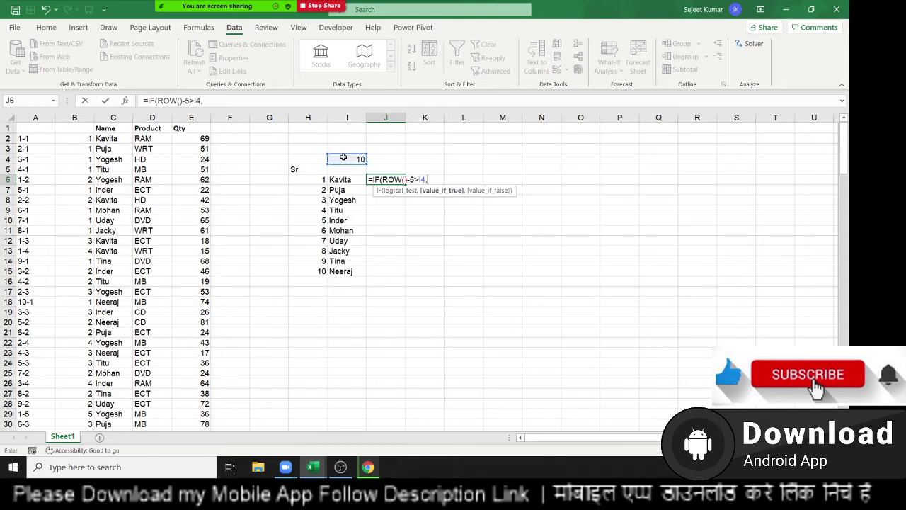
pyautogui.write('""')
pyautogui.write(',row')
pyautogui.press('Tab')
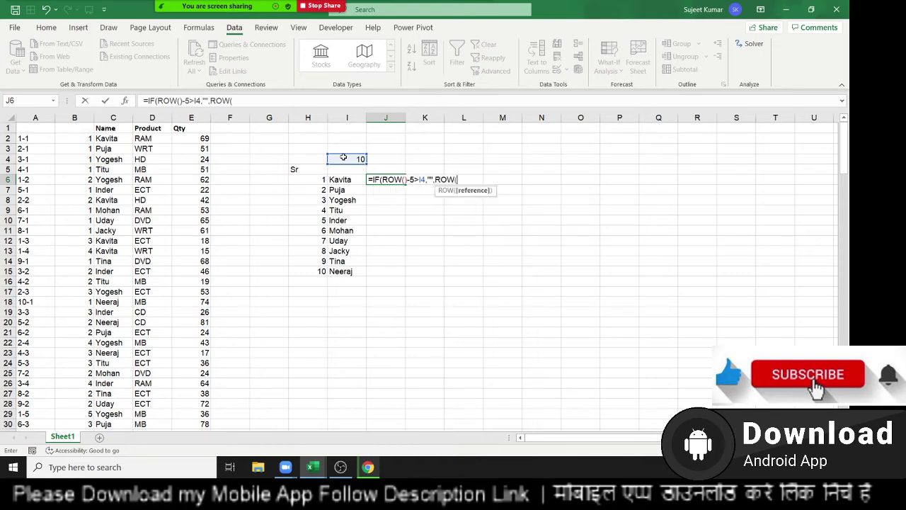
pyautogui.write(')-1')
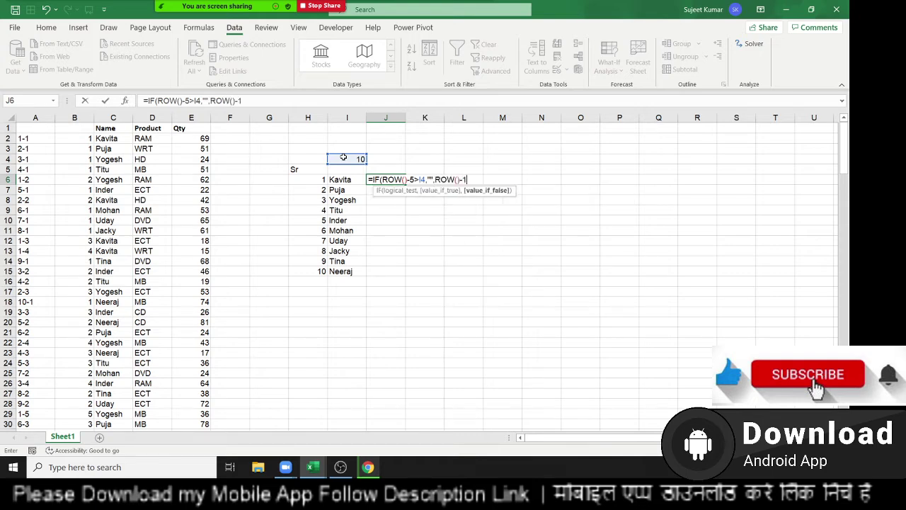
pyautogui.press('BackSpace')
pyautogui.write('5')
pyautogui.press('Return')
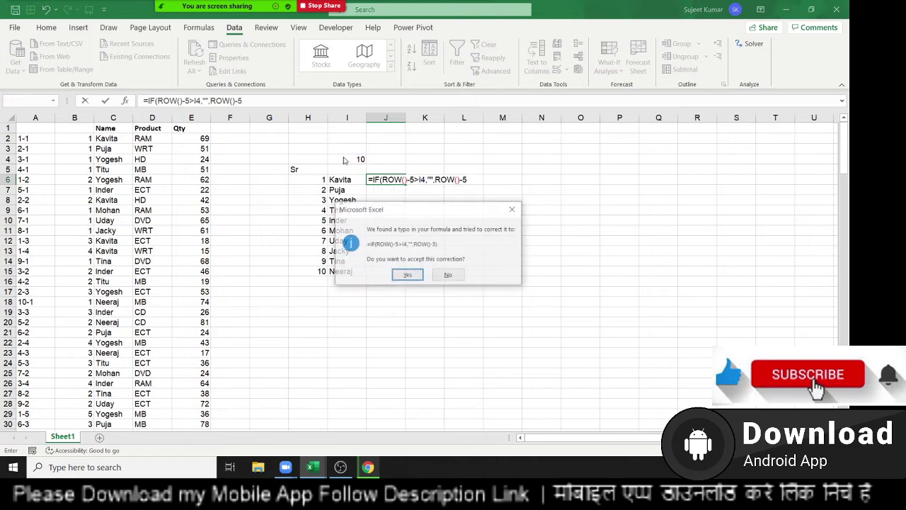
pyautogui.press('Return')
pyautogui.press('Up')
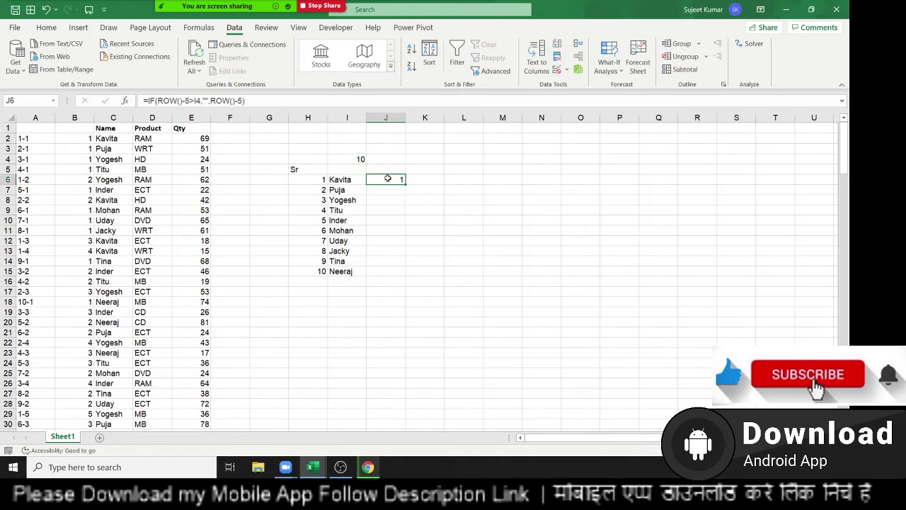
# Paste the COUNTIF(B:B,1) count in place of I4 in J6's formula
pyautogui.doubleClick(351, 160)
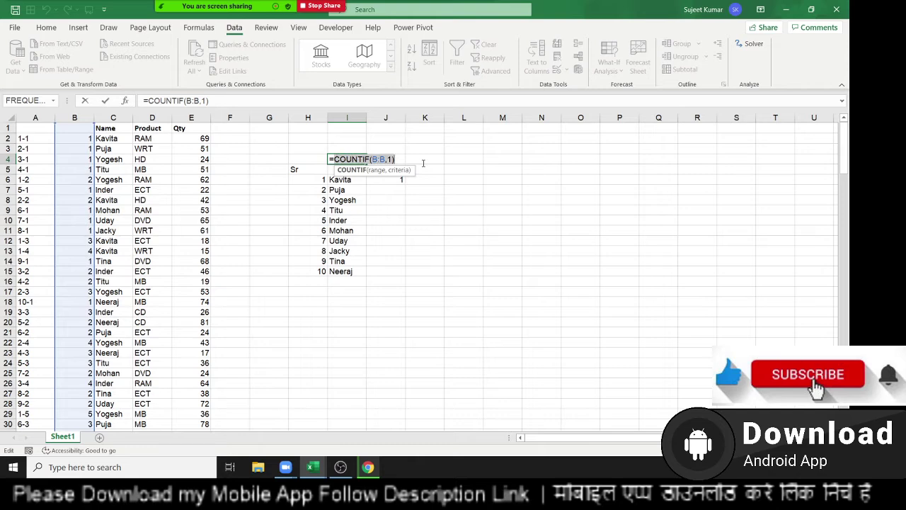
pyautogui.click(414, 179)
pyautogui.doubleClick(418, 179)
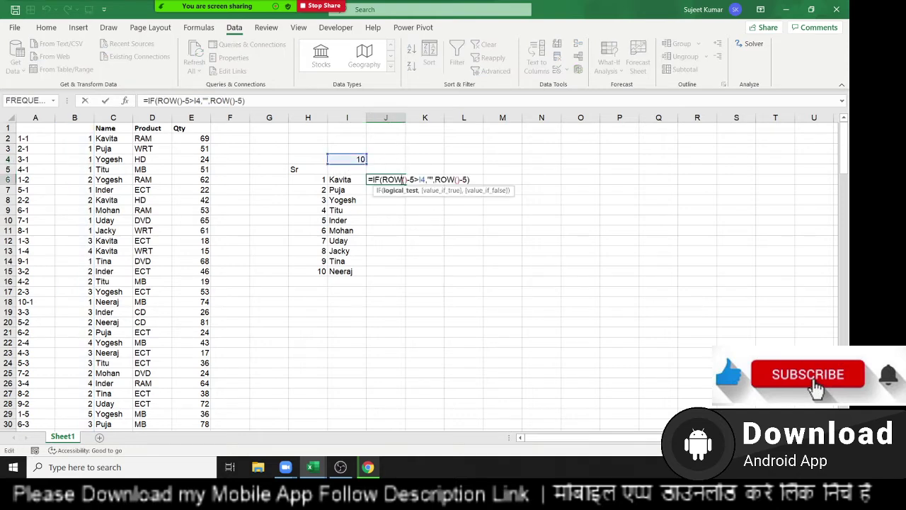
pyautogui.hotkey('ctrl', 'v')
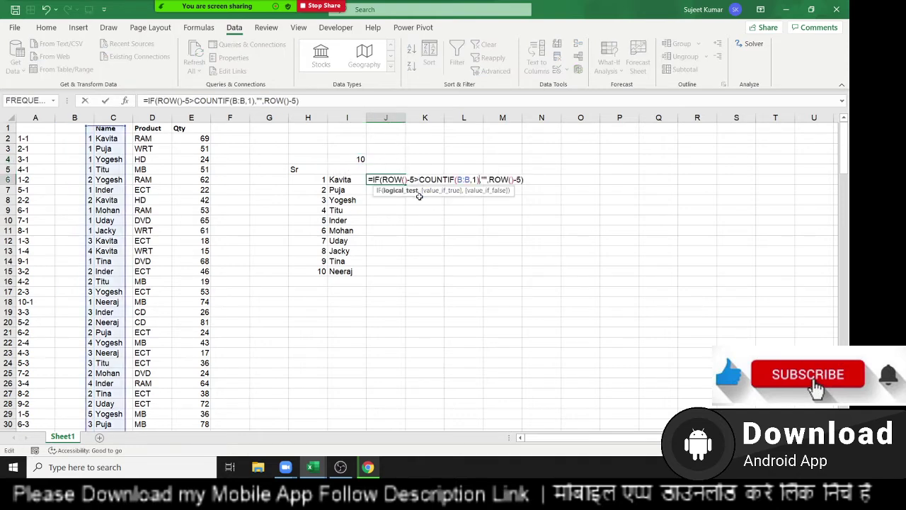
pyautogui.press('Return')
pyautogui.click(395, 180)
pyautogui.doubleClick(394, 180)
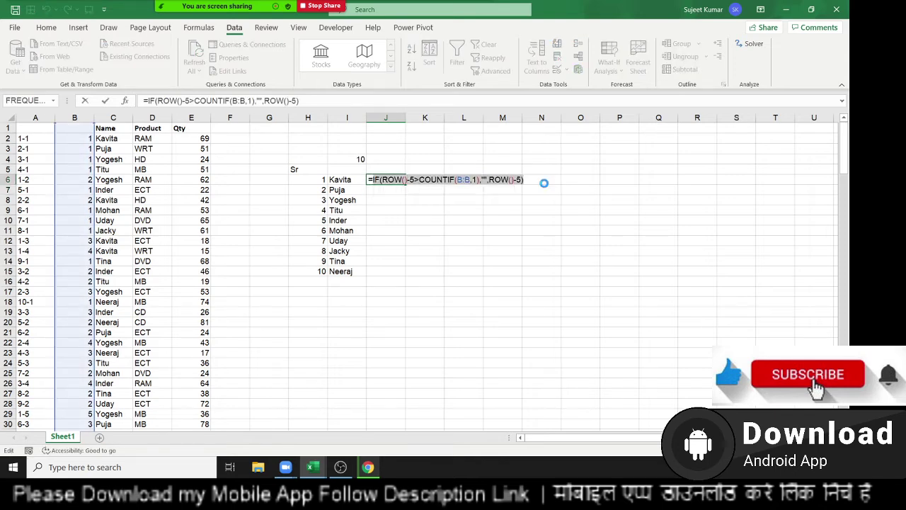
pyautogui.press('Escape')
pyautogui.click(328, 182)
pyautogui.doubleClick(328, 183)
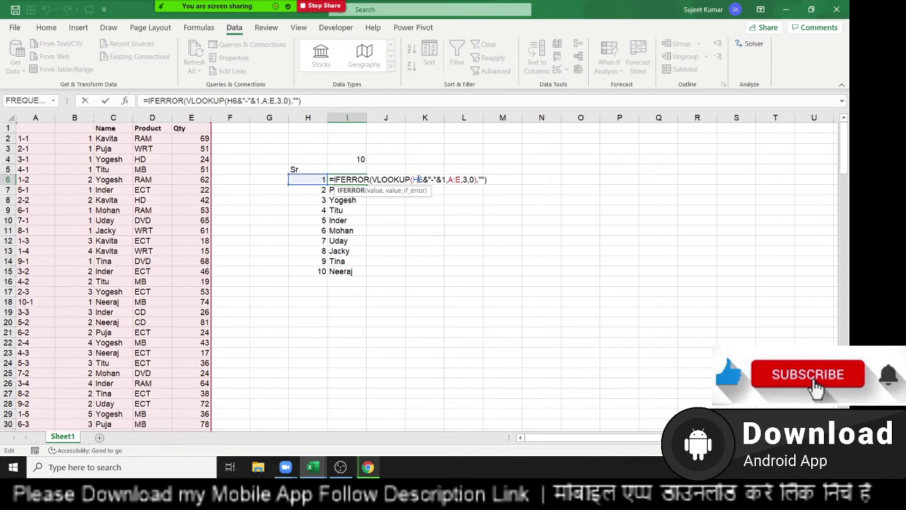
# Replace H6 in I6's lookup with the serial expression and fill it down column I
pyautogui.doubleClick(418, 179)
pyautogui.hotkey('ctrl', 'v')
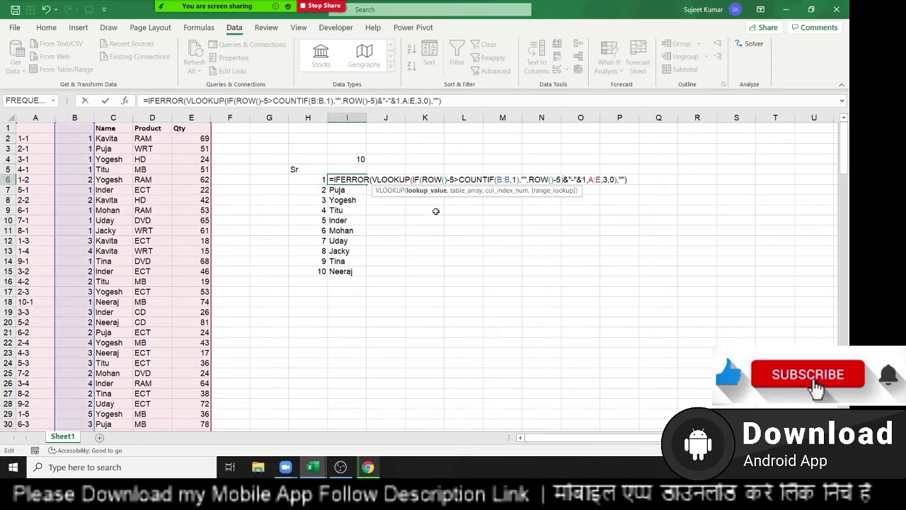
pyautogui.press('Return')
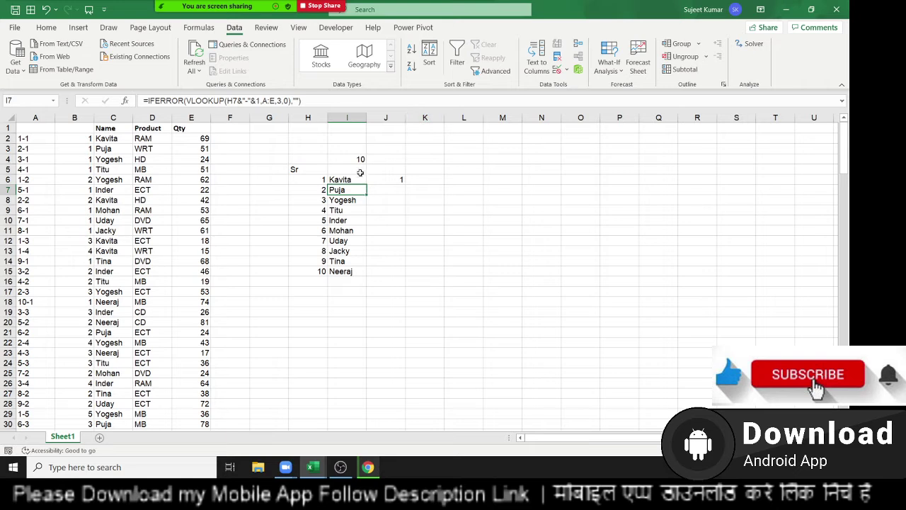
pyautogui.click(361, 179)
pyautogui.doubleClick(366, 184)
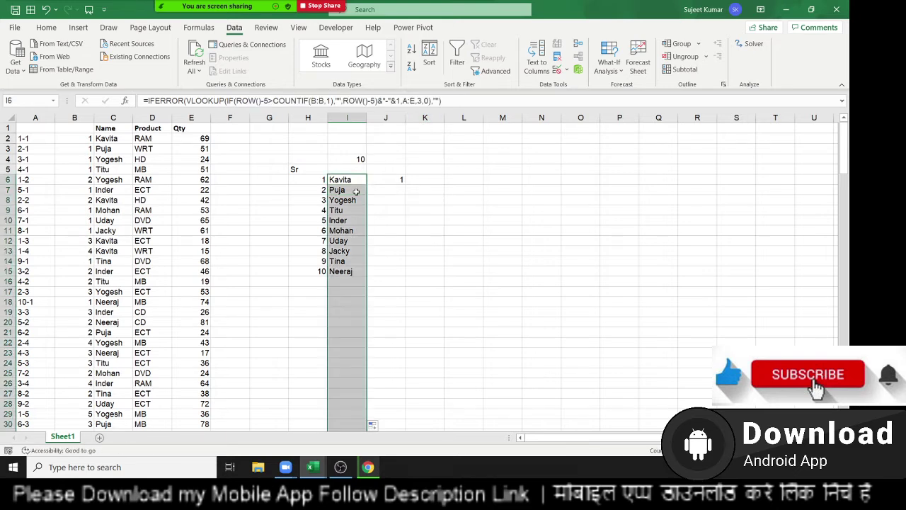
pyautogui.click(356, 191)
# Delete the Sr numbers and heading in column H, the count in I4, and J6
pyautogui.moveTo(320, 179); pyautogui.dragTo(308, 271)
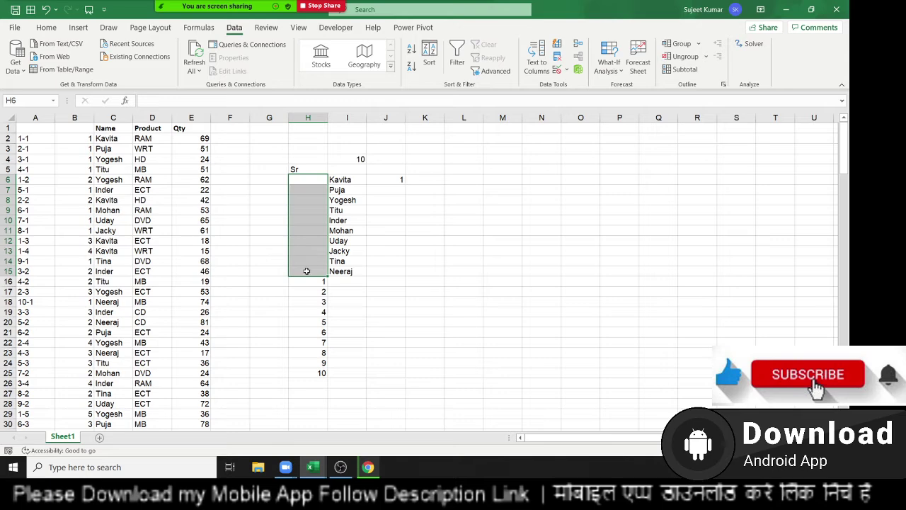
pyautogui.hotkey('ctrl', 'shift', 'Down')
pyautogui.hotkey('ctrl', 'shift', 'Down')
pyautogui.press('Delete')
pyautogui.press('Up')
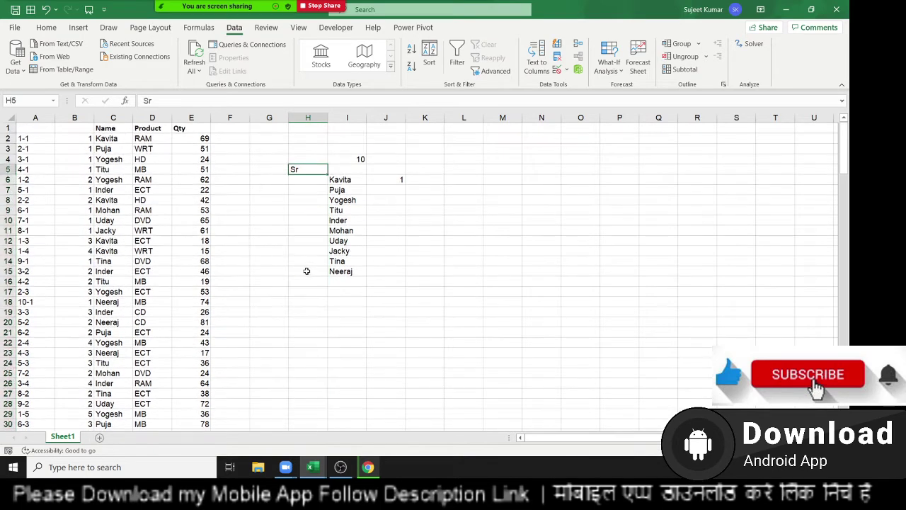
pyautogui.press('Up')
pyautogui.press('Right')
pyautogui.press('Right')
pyautogui.press('Left')
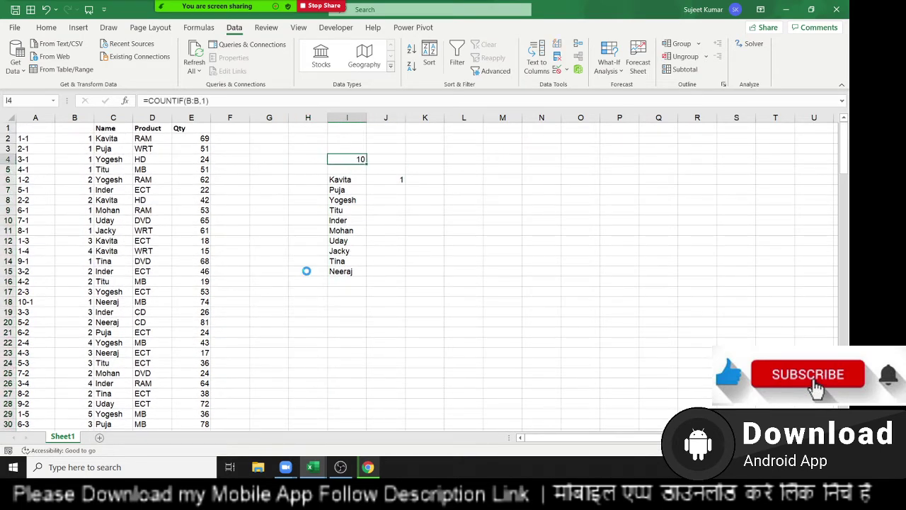
pyautogui.press('Delete')
pyautogui.press('Right')
pyautogui.press('Down')
pyautogui.press('Down')
pyautogui.press('Delete')
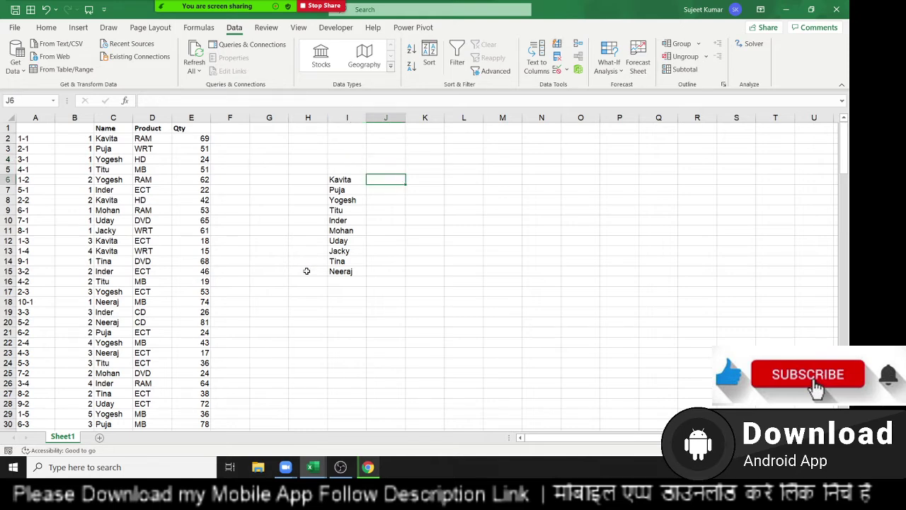
# Type the heading Name in I5
pyautogui.press('Left')
pyautogui.press('Up')
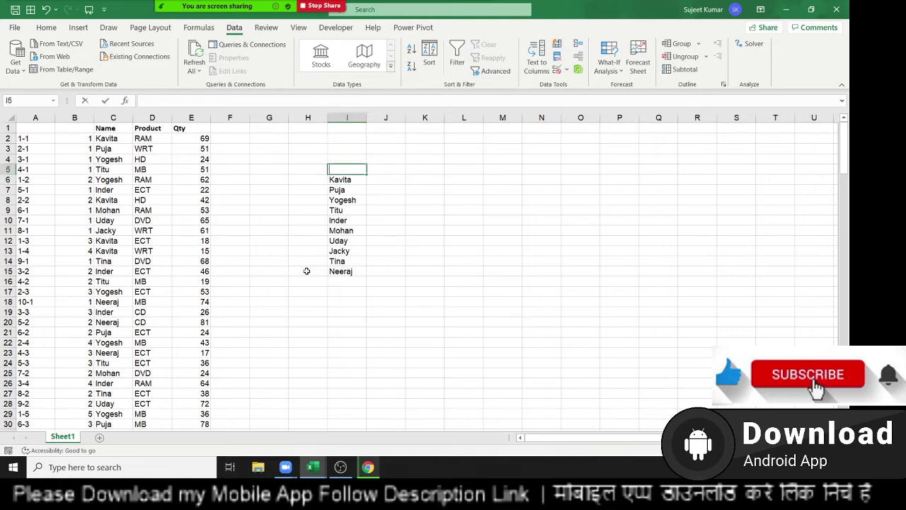
pyautogui.write('Name')
pyautogui.press('Return')
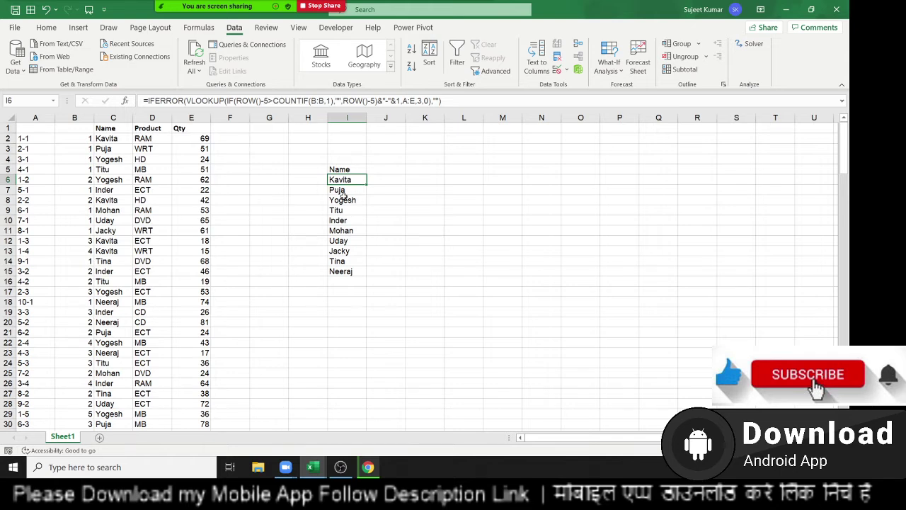
# Copy the Name, Product and Qty table and paste it at A1 of a new Sheet2
pyautogui.moveTo(108, 140); pyautogui.dragTo(143, 142)
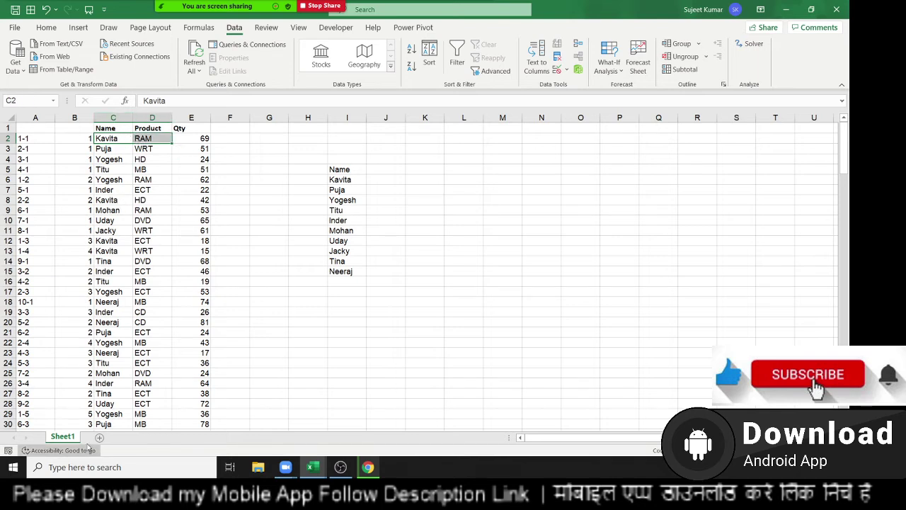
pyautogui.click(115, 130)
pyautogui.hotkey('ctrl', 'shift', 'Down')
pyautogui.hotkey('ctrl', 'shift', 'Right')
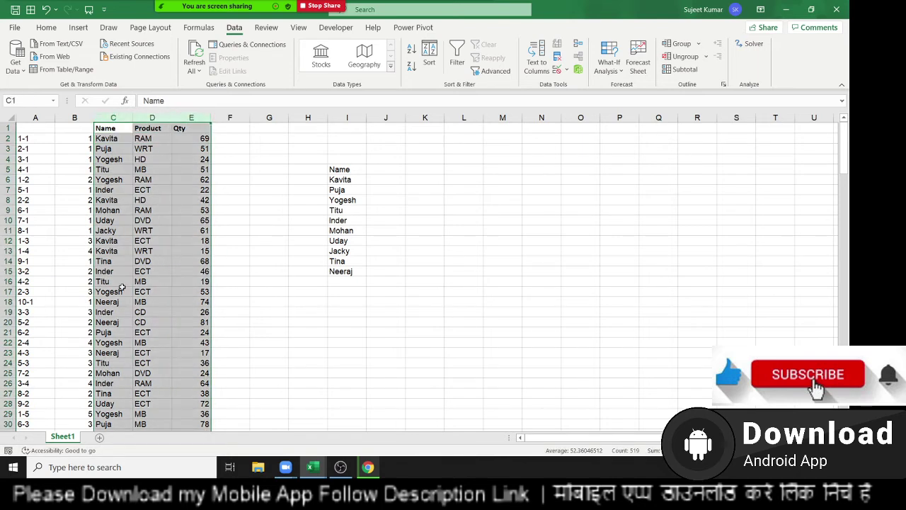
pyautogui.hotkey('ctrl', 'c')
pyautogui.click(99, 437)
pyautogui.hotkey('ctrl', 'v')
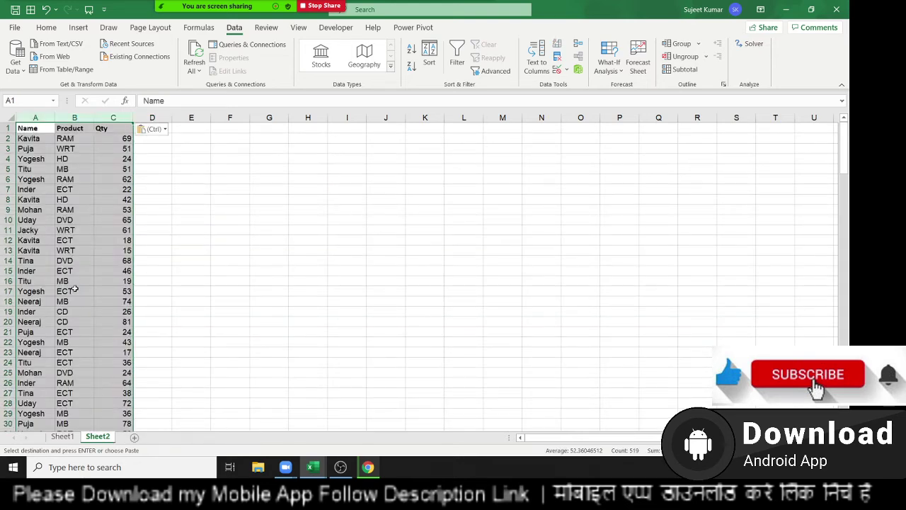
# Insert a blank column A before Sheet2's data
pyautogui.click(29, 210)
pyautogui.click(36, 117)
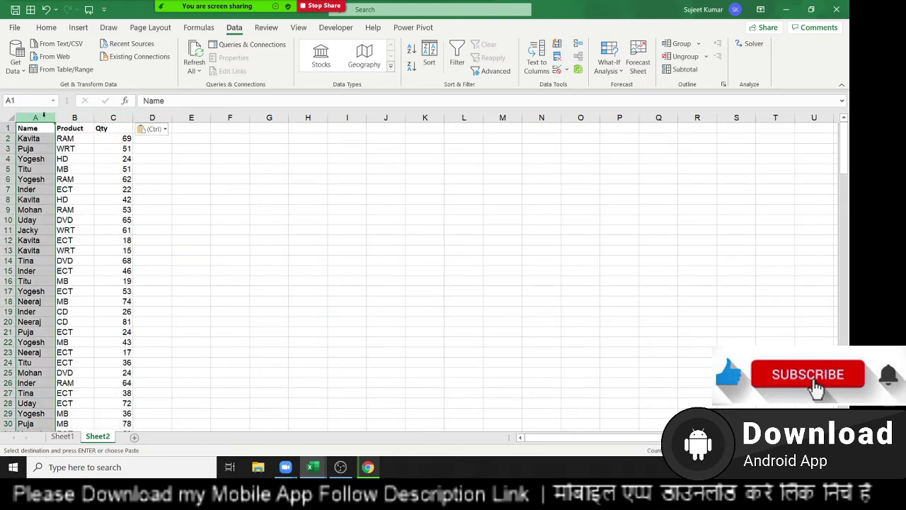
pyautogui.hotkey('ctrl', 'shift', '+')
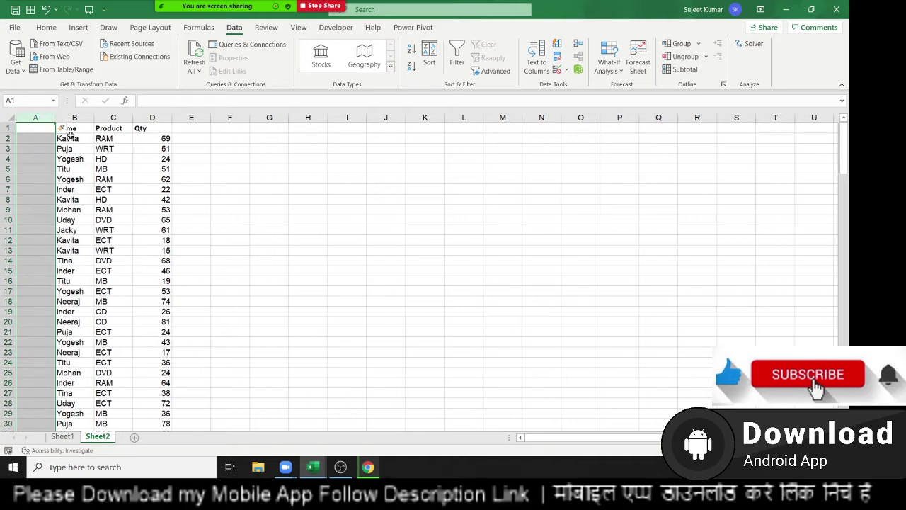
# Enter =B2&"-"&C2 in A2 and fill it down to build keys like Kavita-RAM
pyautogui.click(87, 149)
pyautogui.press('Up')
pyautogui.press('Left')
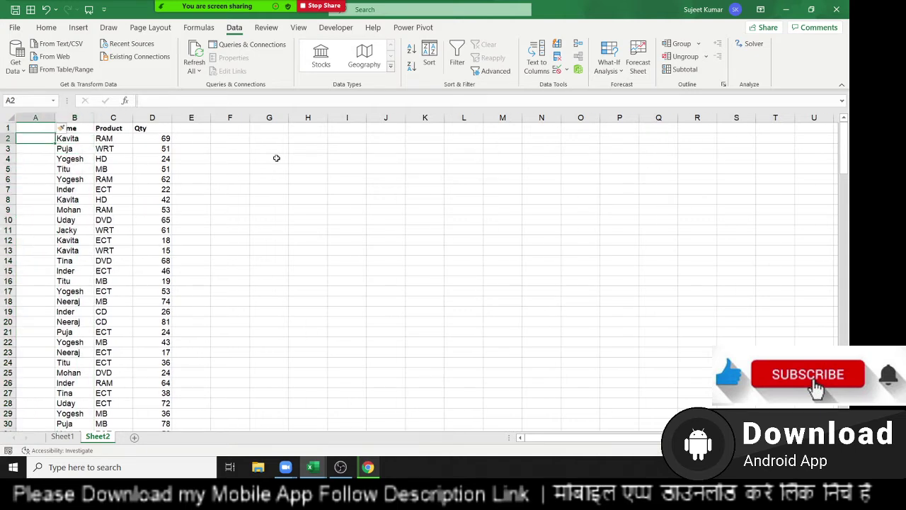
pyautogui.write('=')
pyautogui.press('Right')
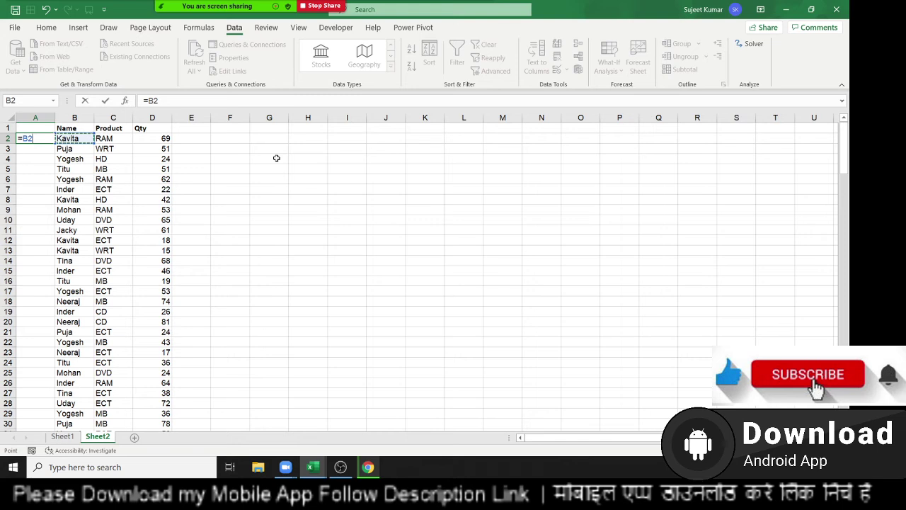
pyautogui.write('*')
pyautogui.press('BackSpace')
pyautogui.write('\\')
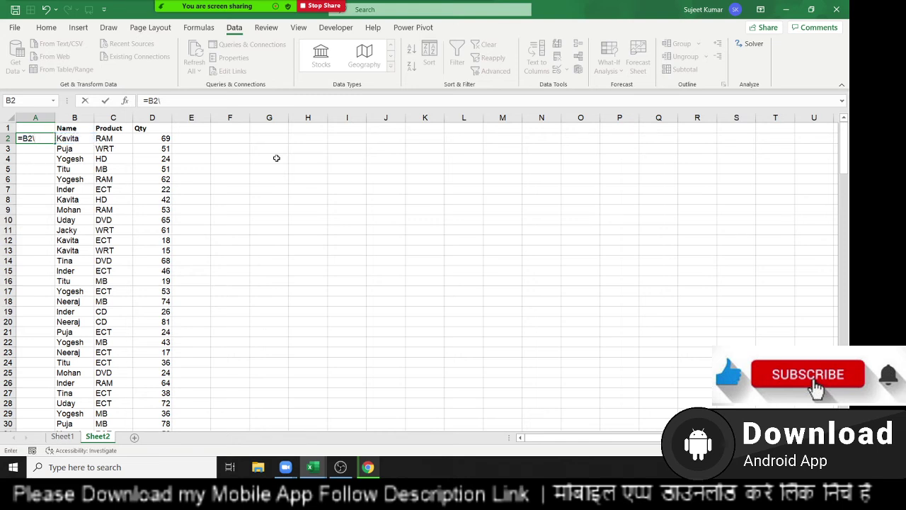
pyautogui.press('BackSpace')
pyautogui.write('&')
pyautogui.write('"-"')
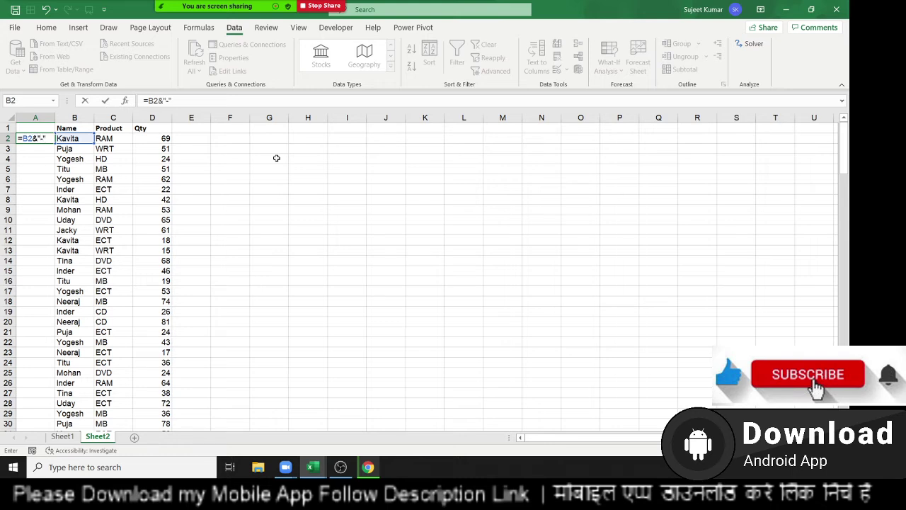
pyautogui.write('&C2')
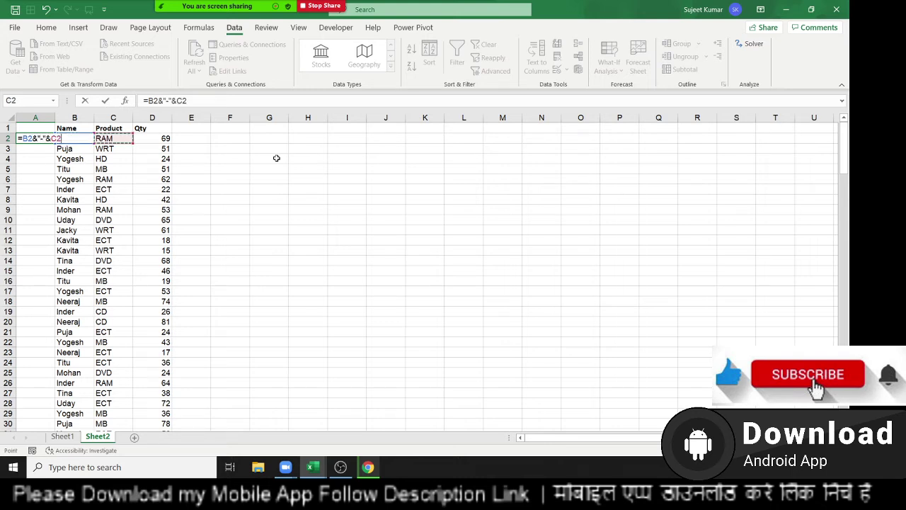
pyautogui.press('Return')
pyautogui.press('Up')
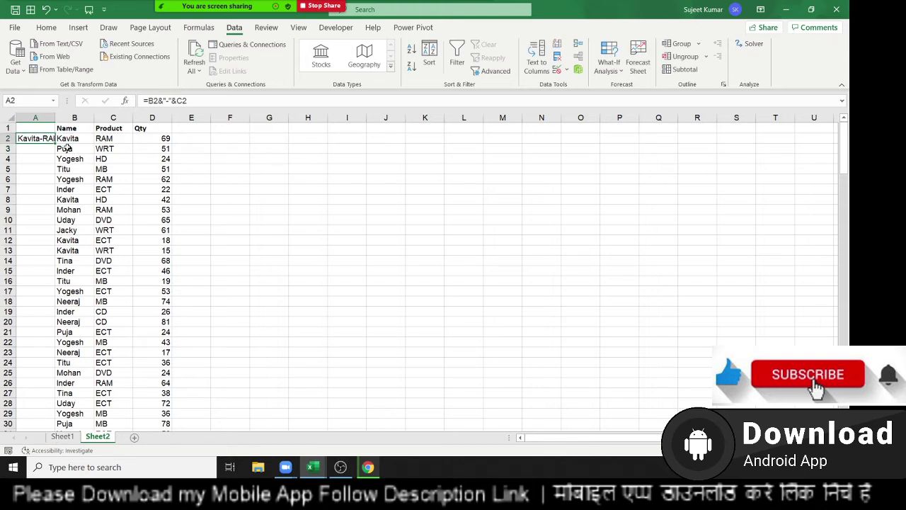
pyautogui.doubleClick(55, 143)
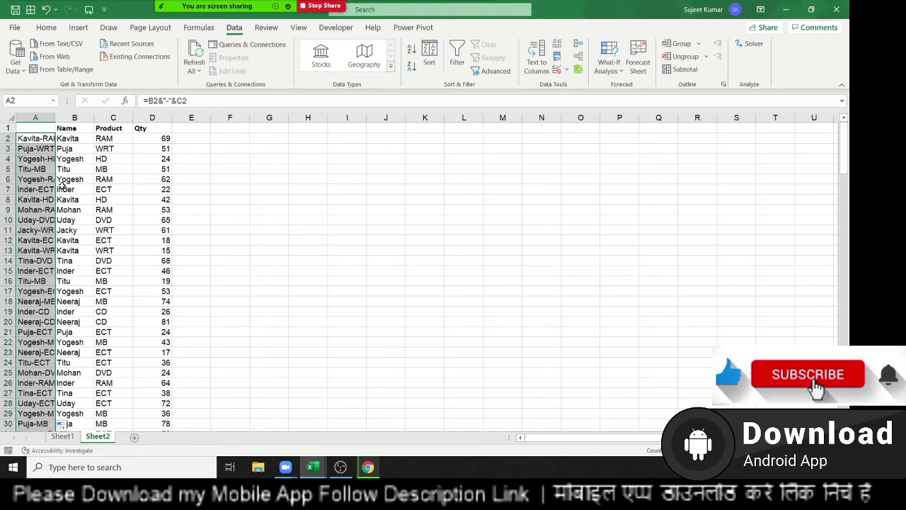
pyautogui.click(29, 117)
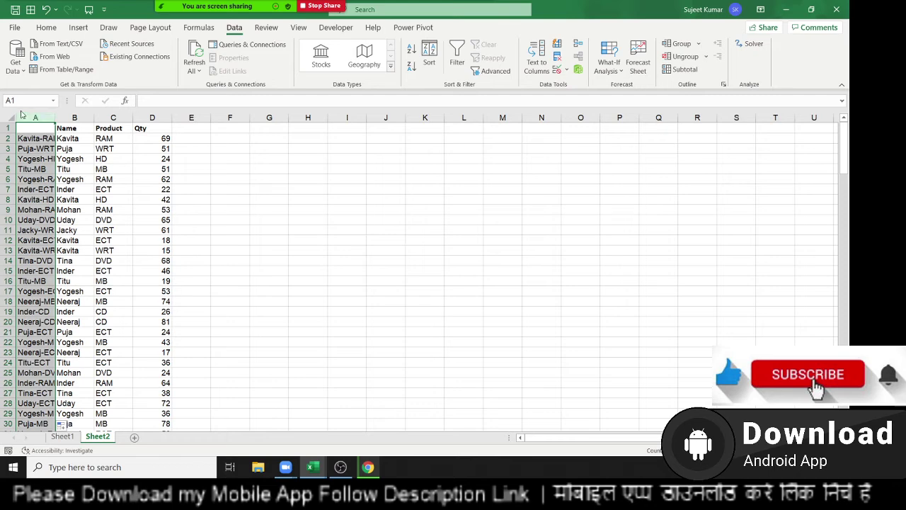
# Insert a blank column on Sheet2 and paste Sheet1's A2:B2 key and count formulas into A2
pyautogui.hotkey('ctrl', 'shift', '=')
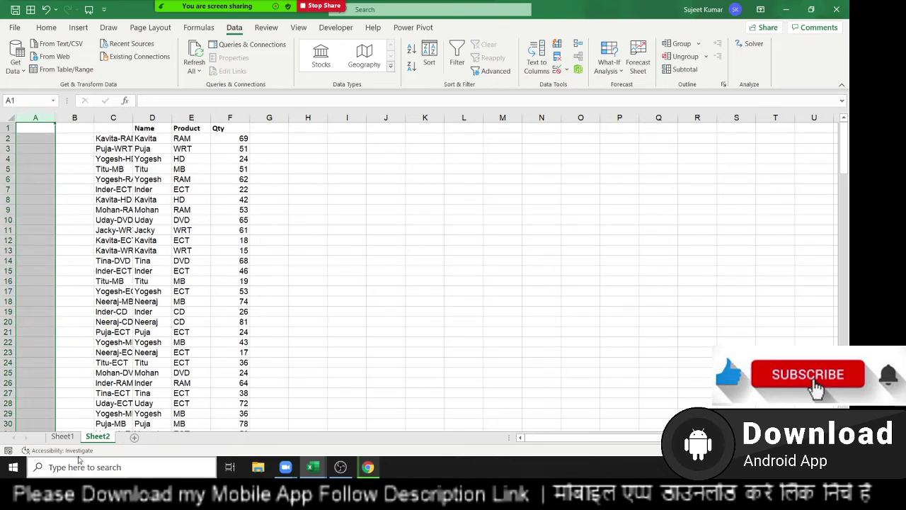
pyautogui.click(70, 437)
pyautogui.moveTo(30, 139); pyautogui.dragTo(71, 139)
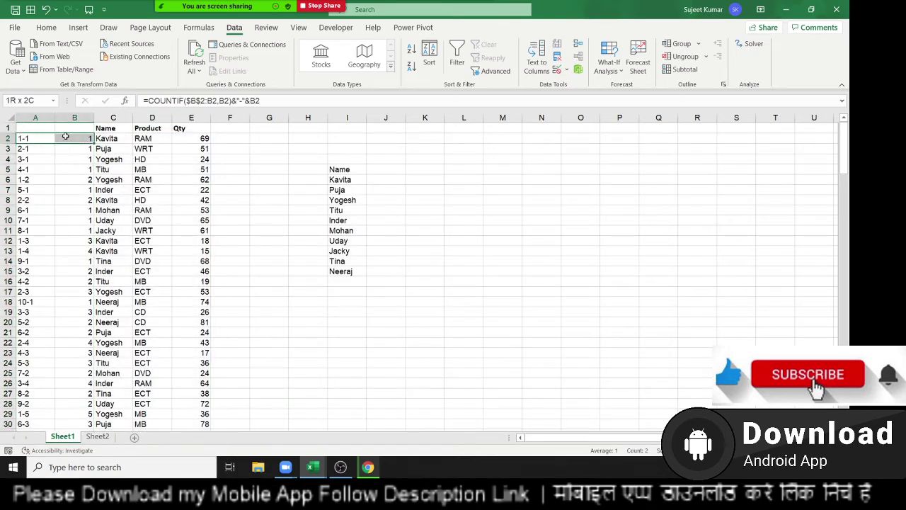
pyautogui.hotkey('ctrl', 'c')
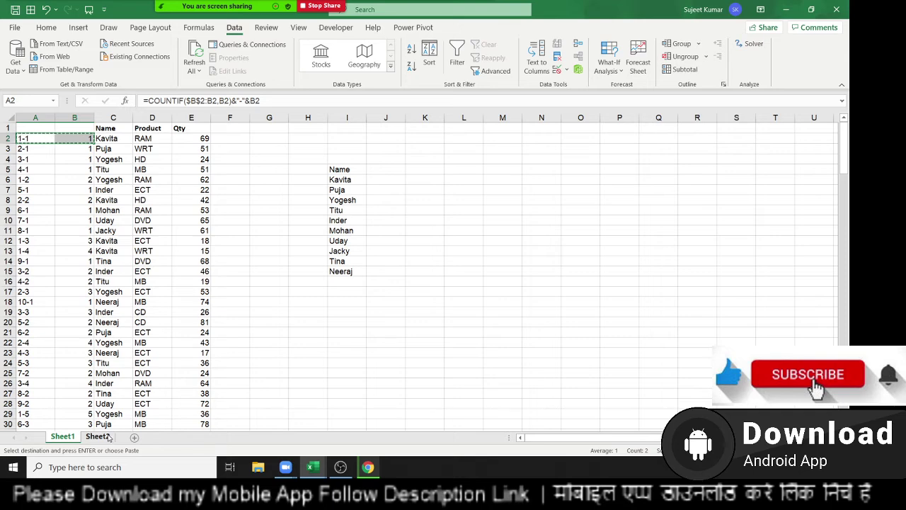
pyautogui.click(98, 437)
pyautogui.click(31, 140)
pyautogui.hotkey('ctrl', 'v')
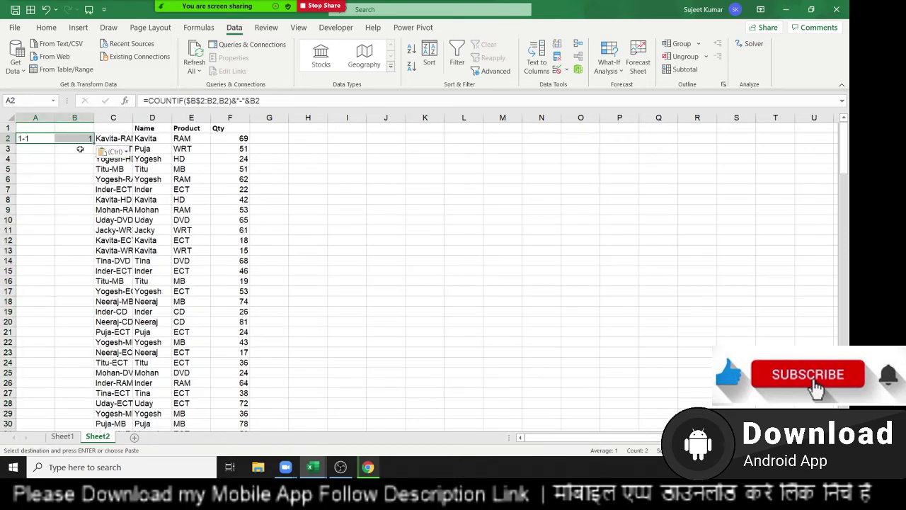
# Fill the count formula down column B and the key formula down column A
pyautogui.doubleClick(76, 139)
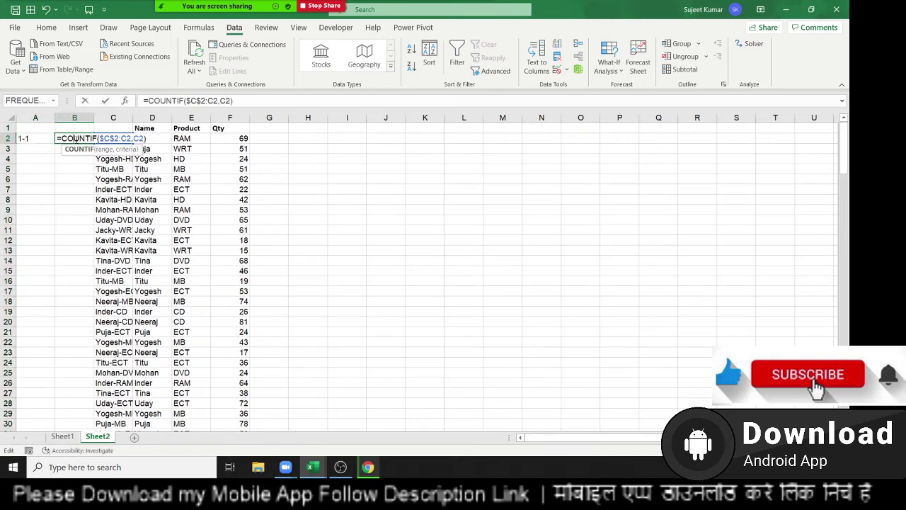
pyautogui.press('Escape')
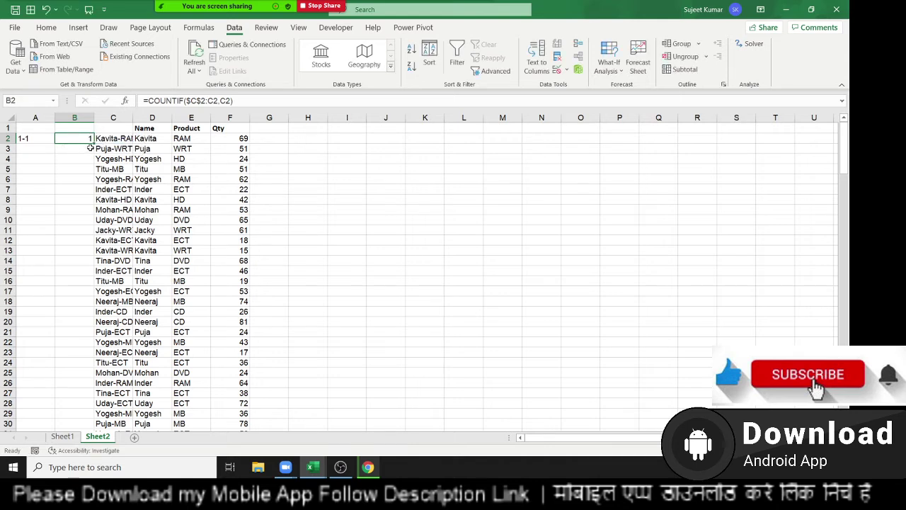
pyautogui.doubleClick(92, 145)
pyautogui.click(36, 147)
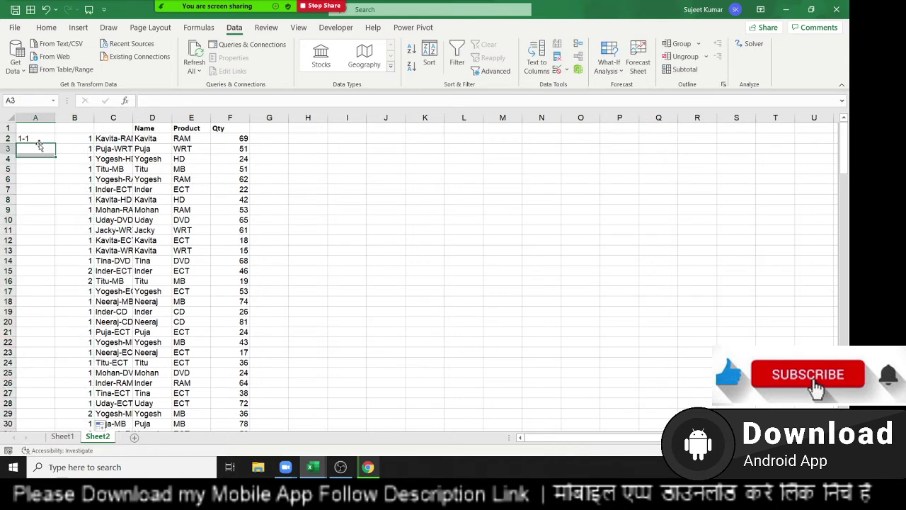
pyautogui.click(45, 138)
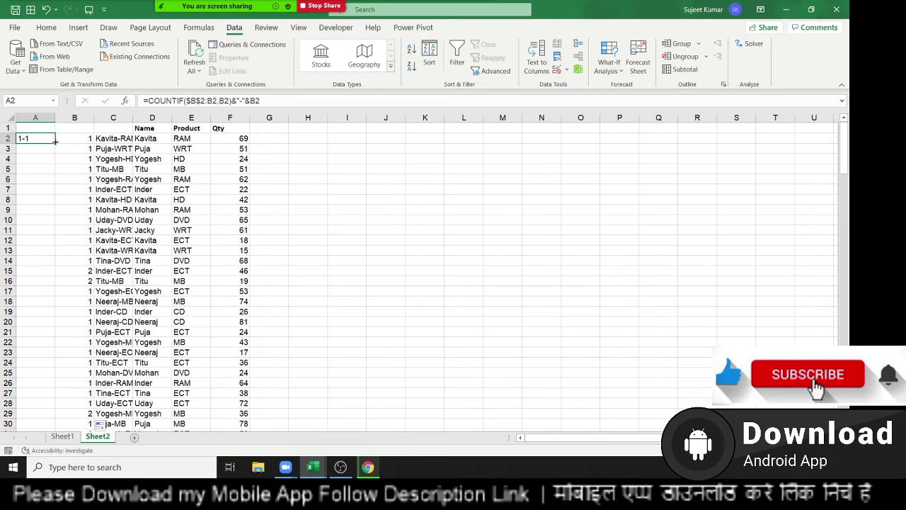
pyautogui.doubleClick(55, 143)
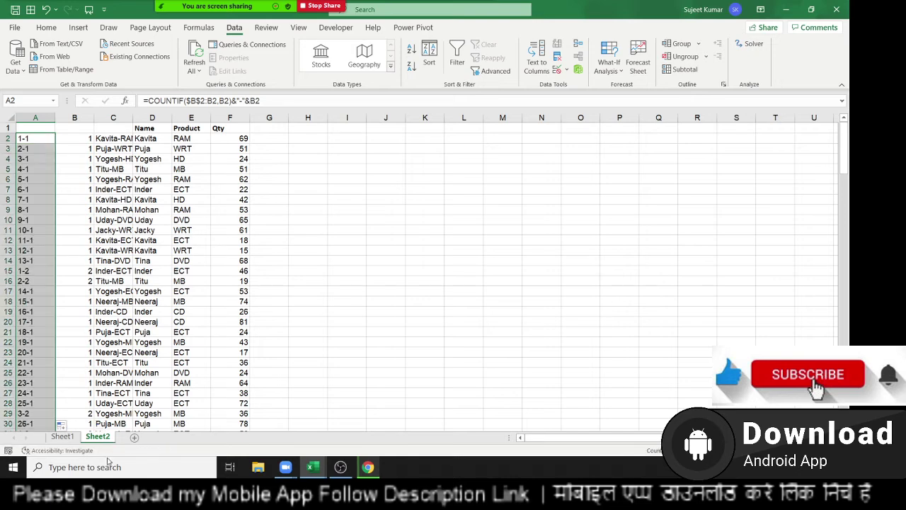
pyautogui.click(62, 436)
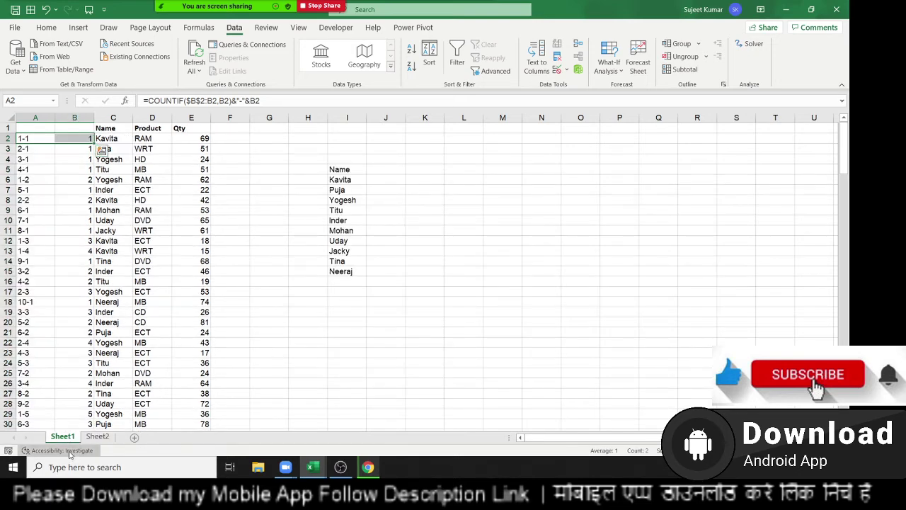
pyautogui.click(97, 437)
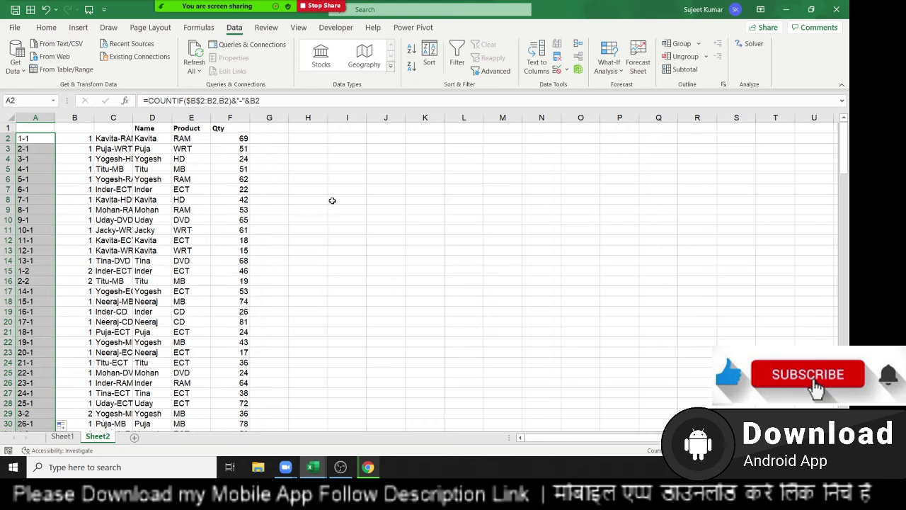
pyautogui.click(352, 177)
# Label cell I6 as Top
pyautogui.write('Cou')
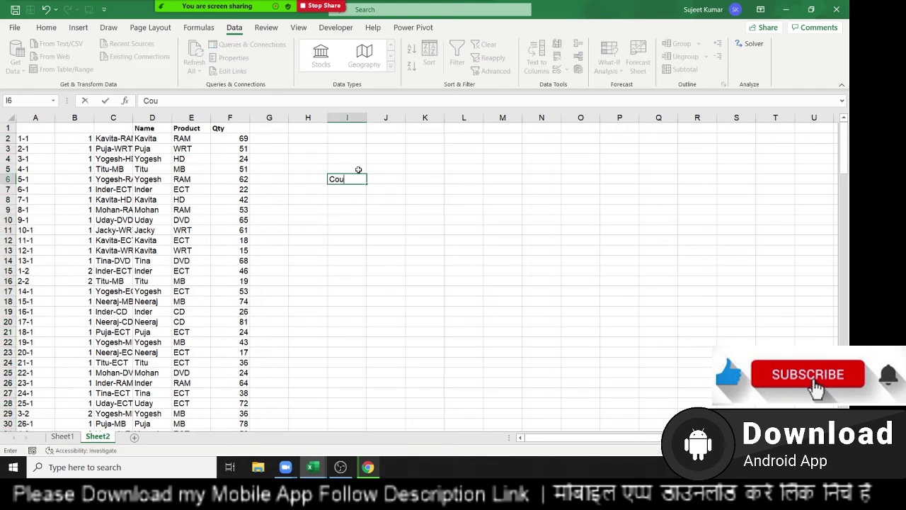
pyautogui.write('nt')
pyautogui.press('Escape')
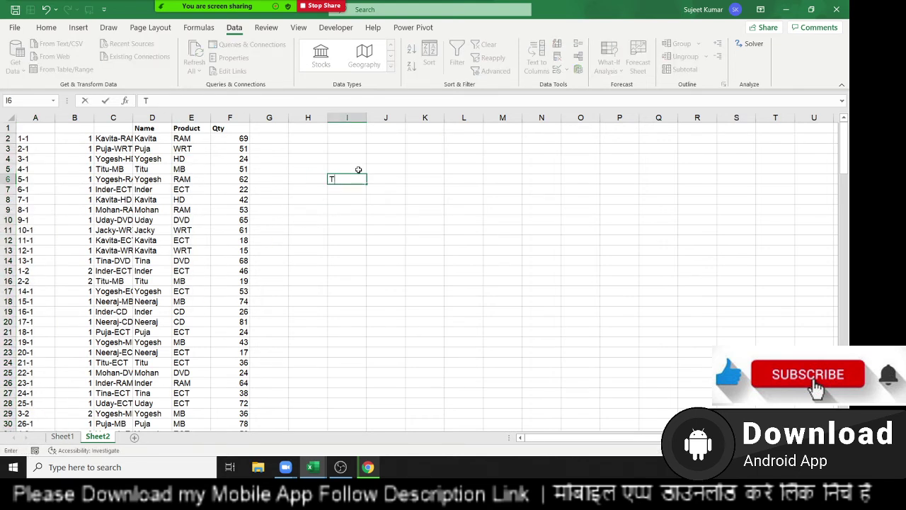
pyautogui.write('Top')
pyautogui.press('Tab')
# Enter =COUNTIF(B:B,1) in J6 to count the 1s in column B, giving 63
pyautogui.write('=')
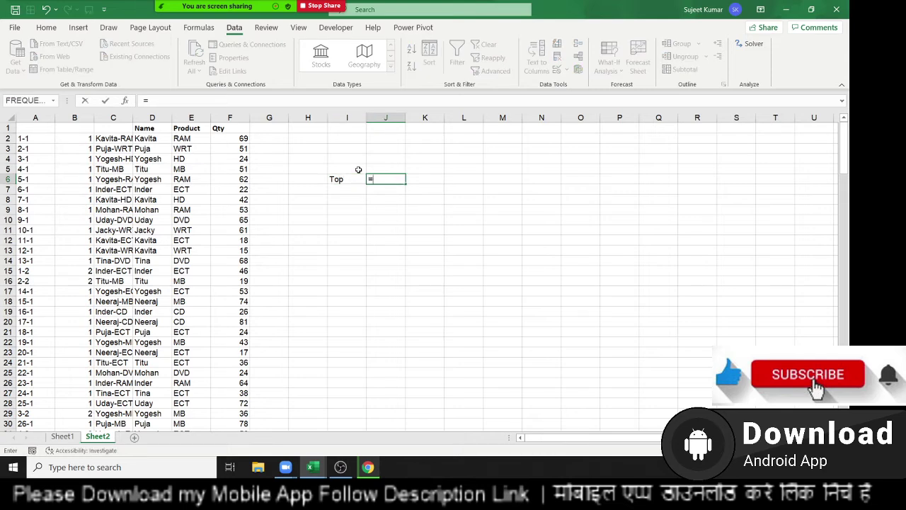
pyautogui.write('cou')
pyautogui.press('Down')
pyautogui.press('Down')
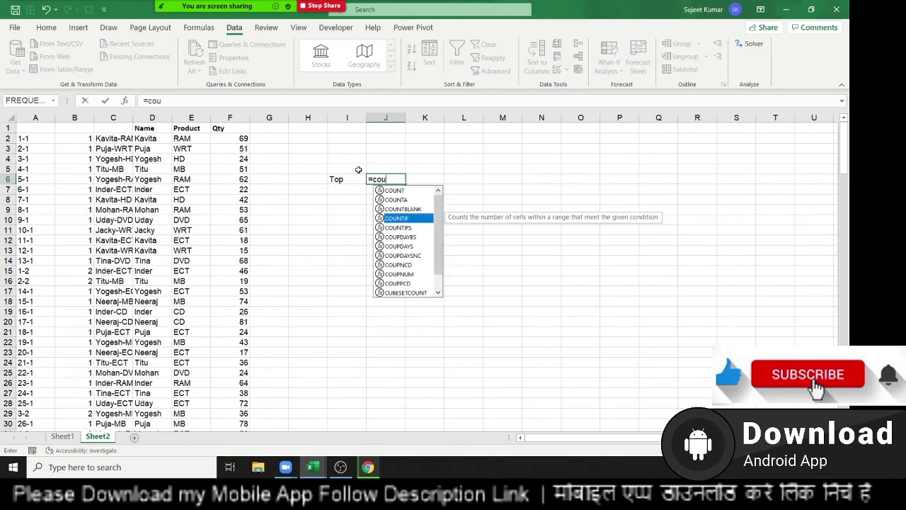
pyautogui.press('Tab')
pyautogui.press('Left')
pyautogui.hotkey('ctrl', 'Left')
pyautogui.hotkey('ctrl', 'Left')
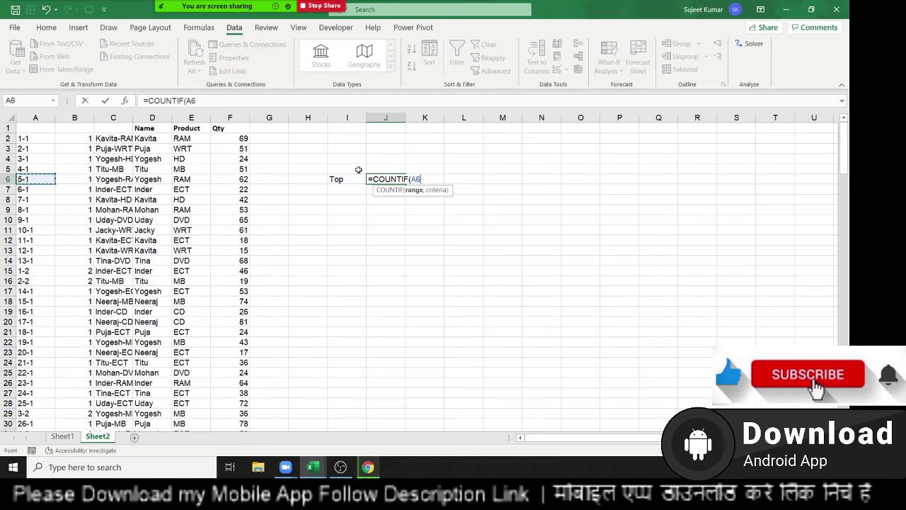
pyautogui.press('Right')
pyautogui.press('Right')
pyautogui.press('Left')
pyautogui.hotkey('ctrl', 'space')
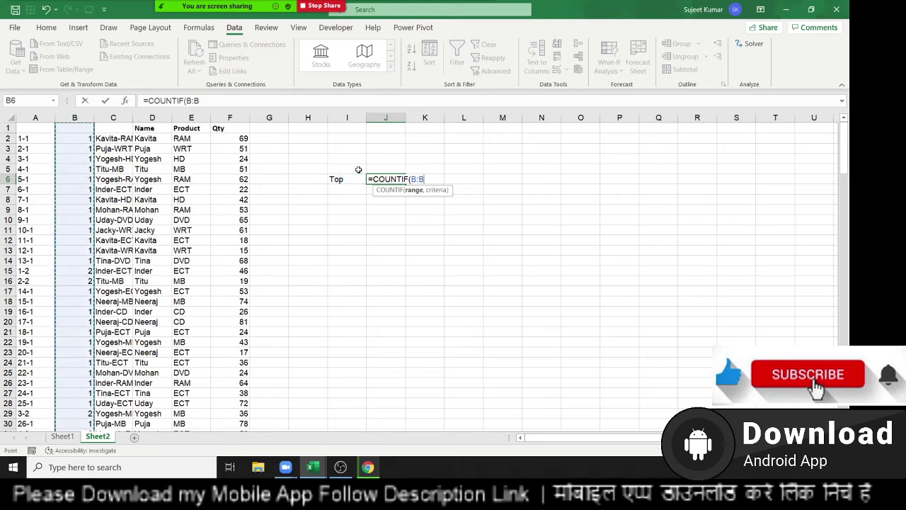
pyautogui.write(',1')
pyautogui.press('Return')
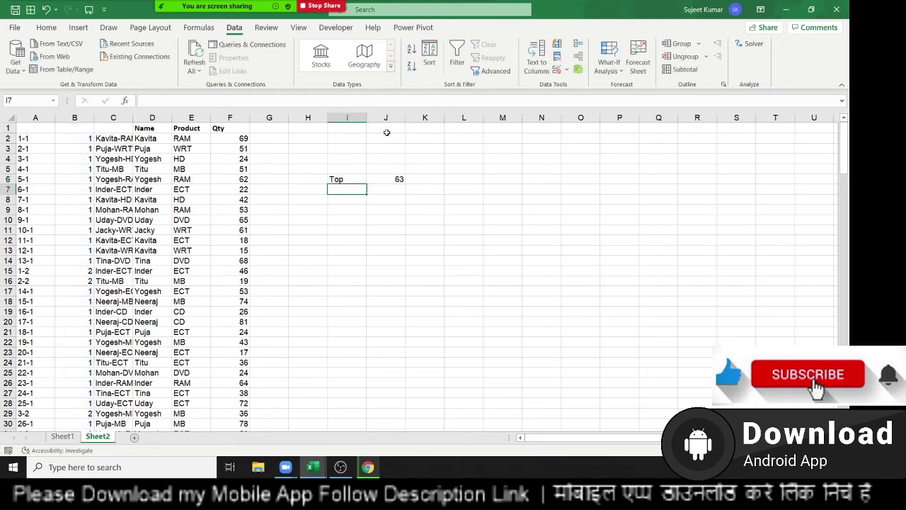
pyautogui.press('Down')
pyautogui.press('Down')
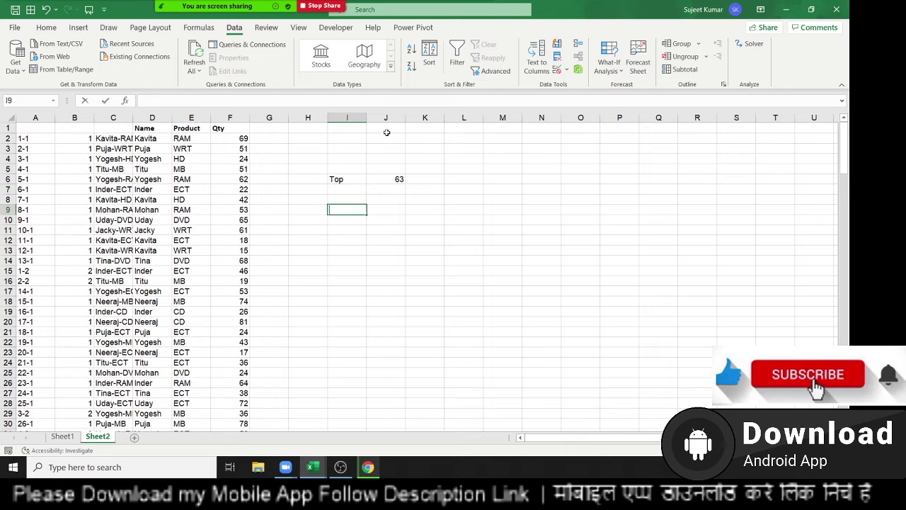
# Head I9 as Sr and enter =IF(ROW()-9>J6,"",ROW()-9) in I10, showing serial 1
pyautogui.write('Sr')
pyautogui.press('Return')
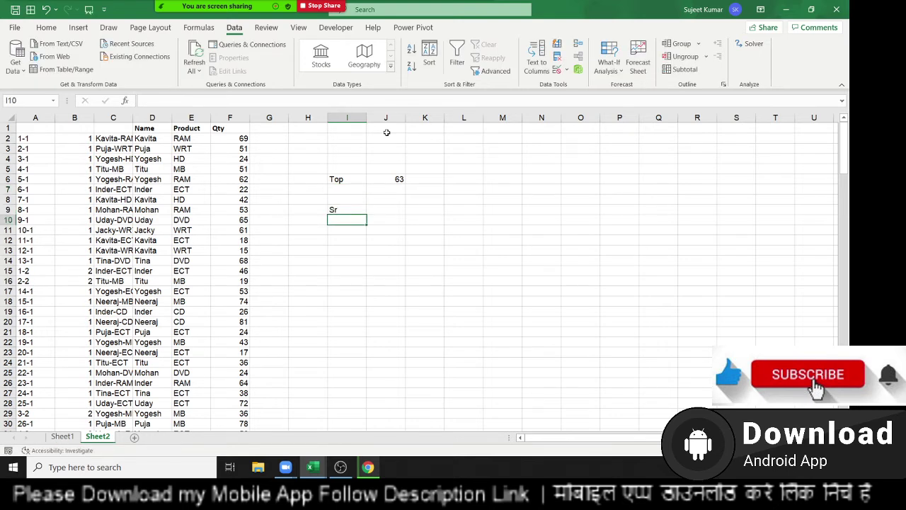
pyautogui.write('=IF(')
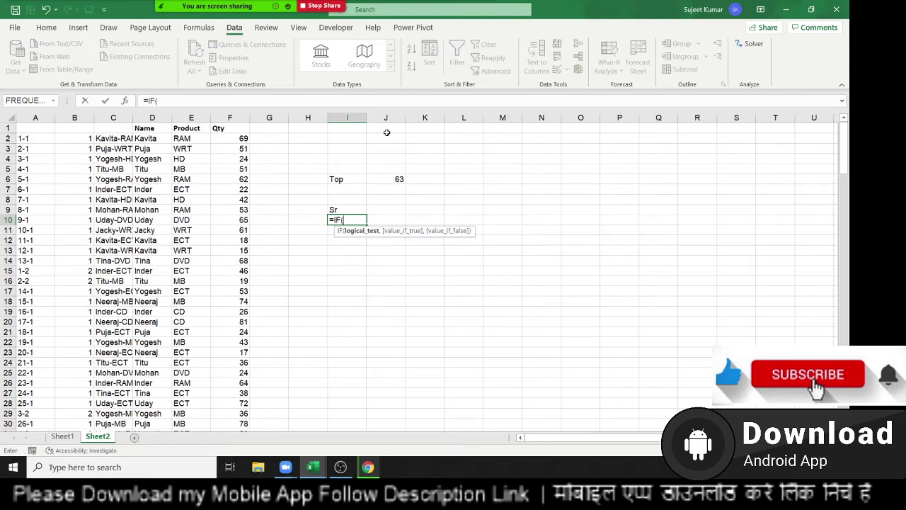
pyautogui.write('row')
pyautogui.press('Tab')
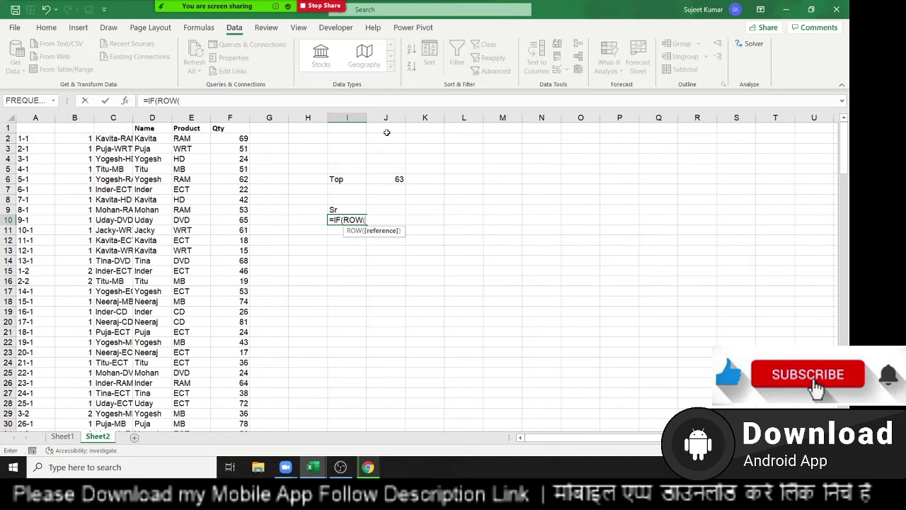
pyautogui.write(')-1')
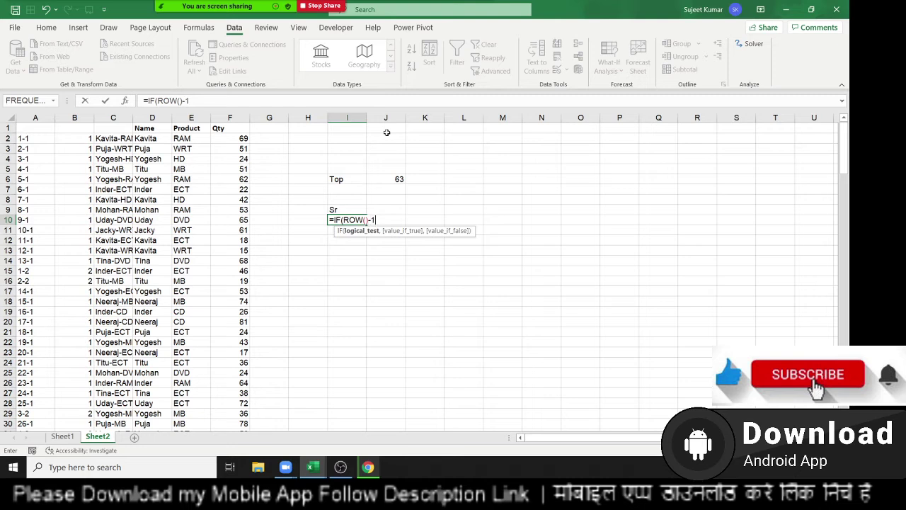
pyautogui.press('BackSpace')
pyautogui.write('9')
pyautogui.write('>')
pyautogui.click(391, 179)
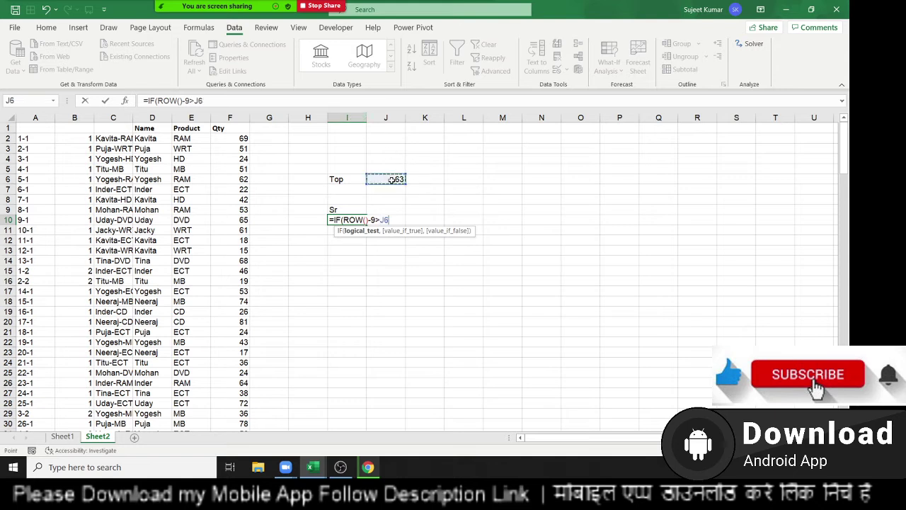
pyautogui.write(',""')
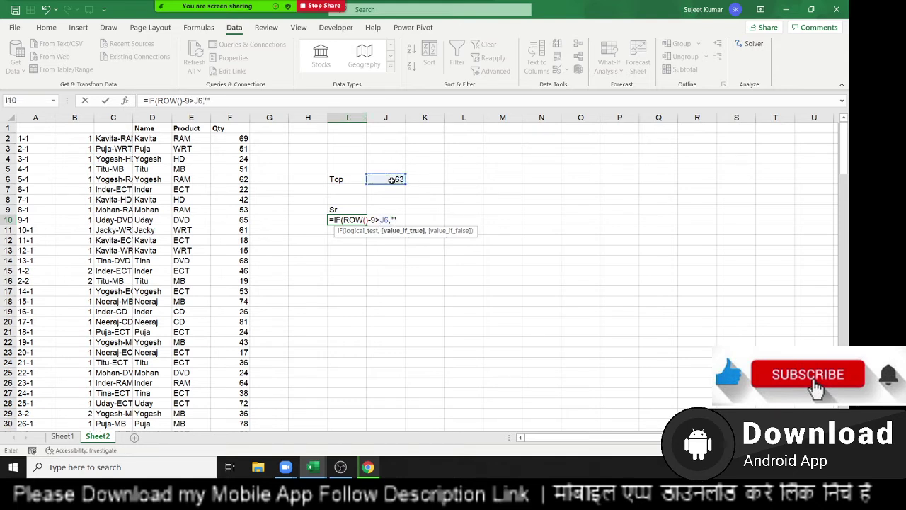
pyautogui.write(',ROW(')
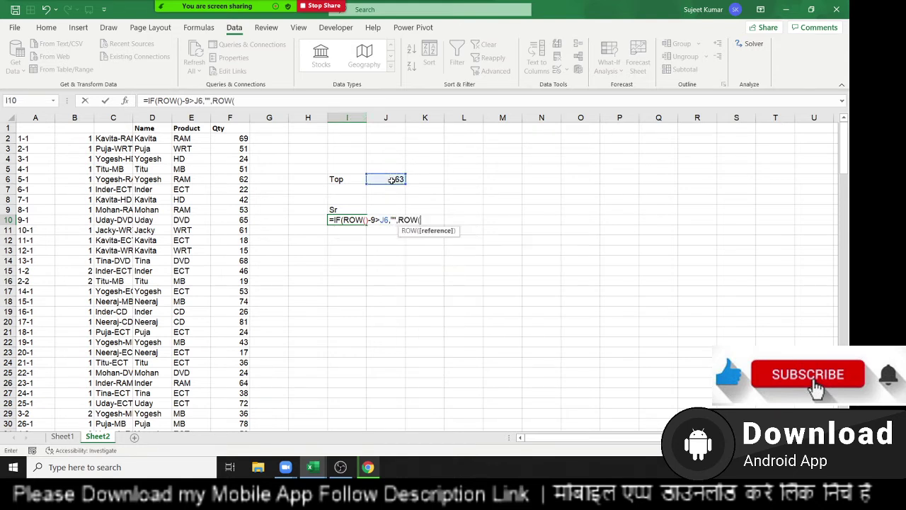
pyautogui.write(')-9')
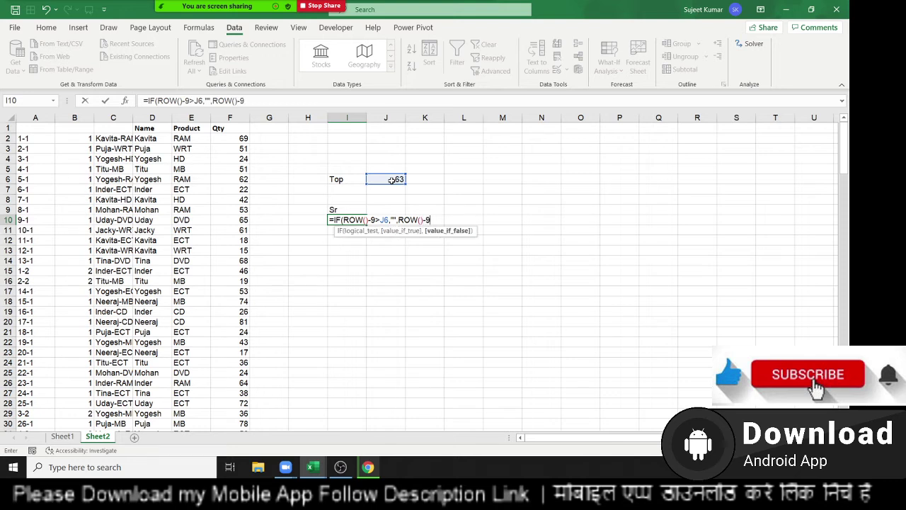
pyautogui.press('Return')
pyautogui.press('Return')
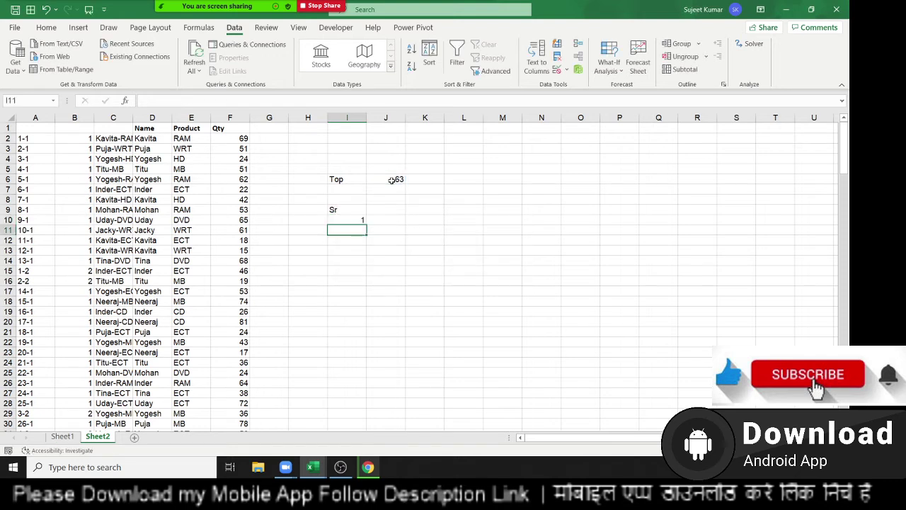
pyautogui.press('Up')
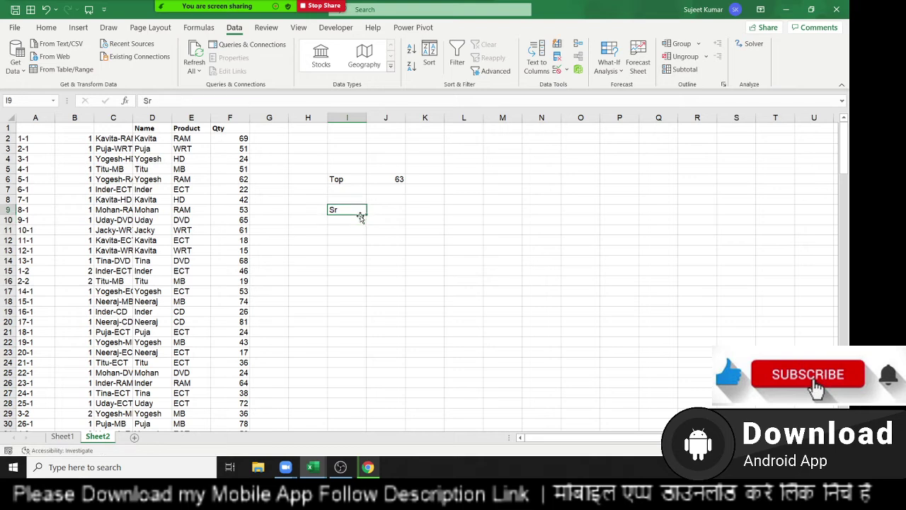
# Change I10's formula to =IF(ROW()-9>COUNTIF(B:B,1),"",ROW()-9), replacing the J6 reference
pyautogui.doubleClick(361, 218)
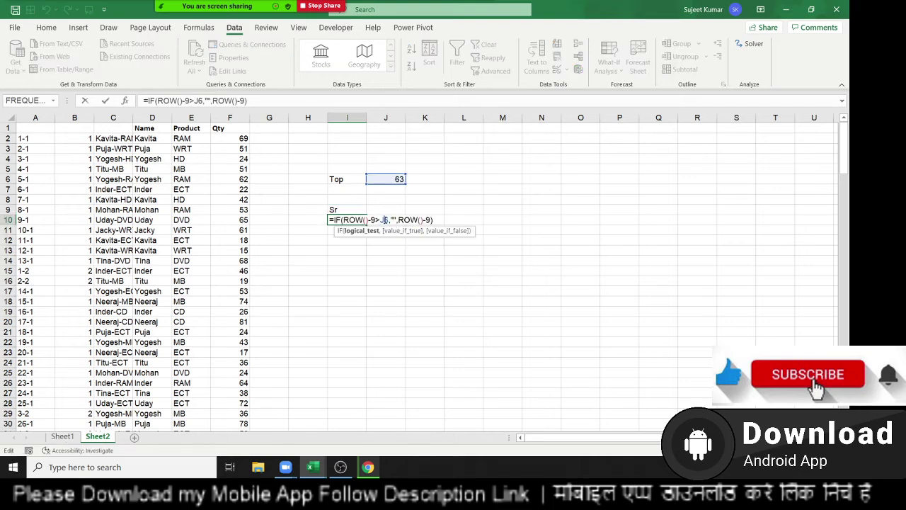
pyautogui.press('Escape')
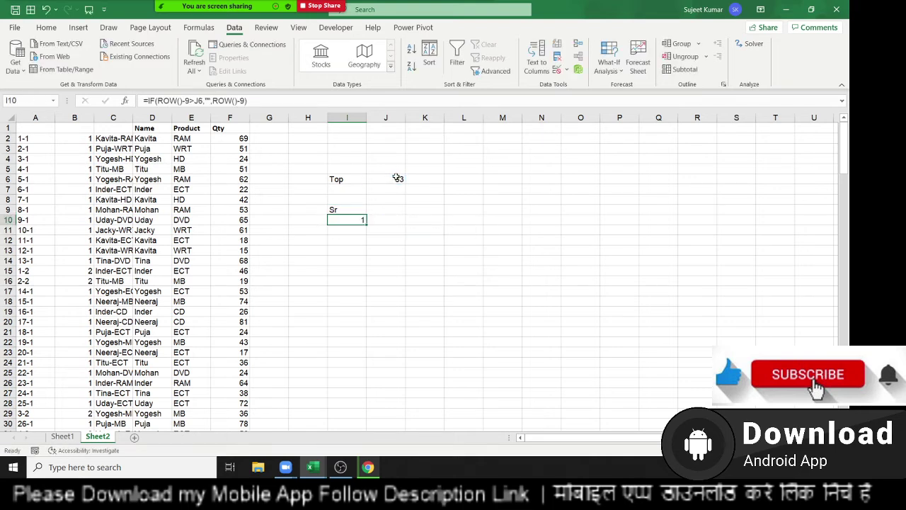
pyautogui.doubleClick(398, 178)
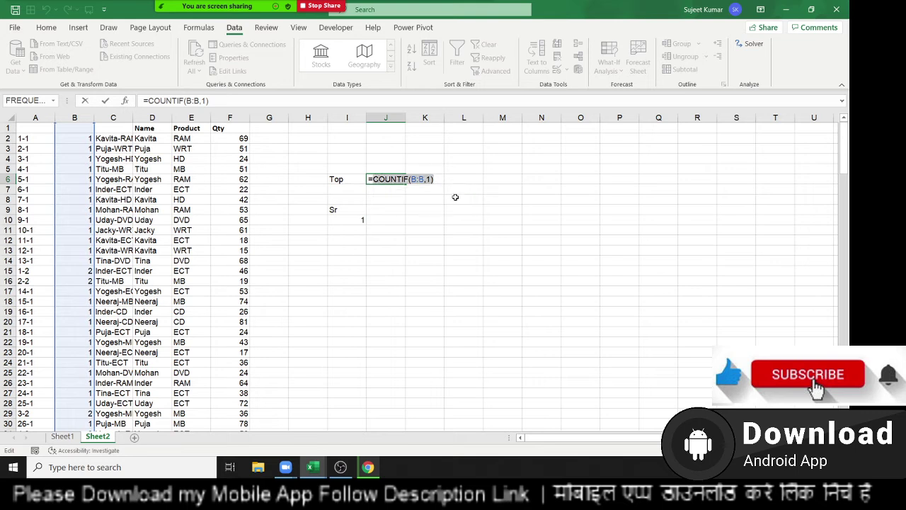
pyautogui.press('Escape')
pyautogui.doubleClick(362, 220)
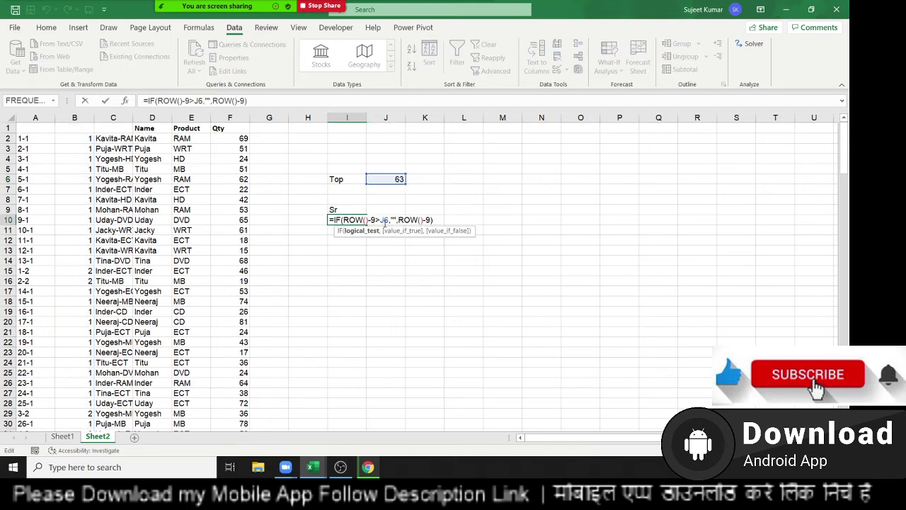
pyautogui.doubleClick(384, 220)
pyautogui.hotkey('ctrl', 'v')
pyautogui.press('Return')
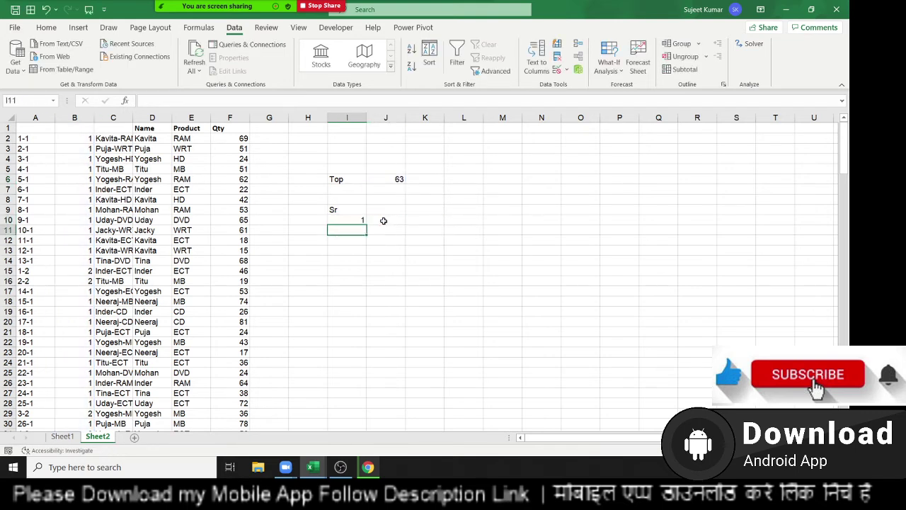
# Fill the serial formula down column I to row 163, listing 1 to 63
pyautogui.click(354, 219)
pyautogui.moveTo(367, 225); pyautogui.dragTo(330, 473)
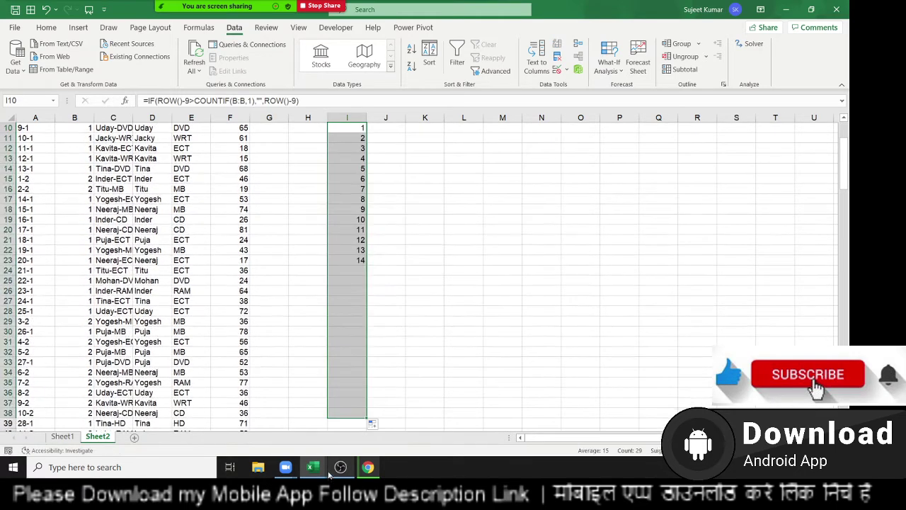
pyautogui.hotkey('ctrl', 'Down')
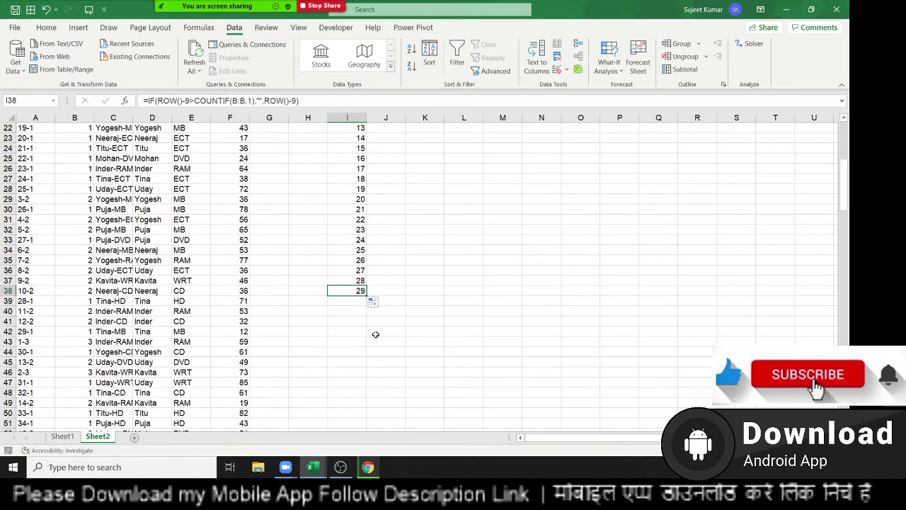
pyautogui.moveTo(367, 295); pyautogui.dragTo(356, 467)
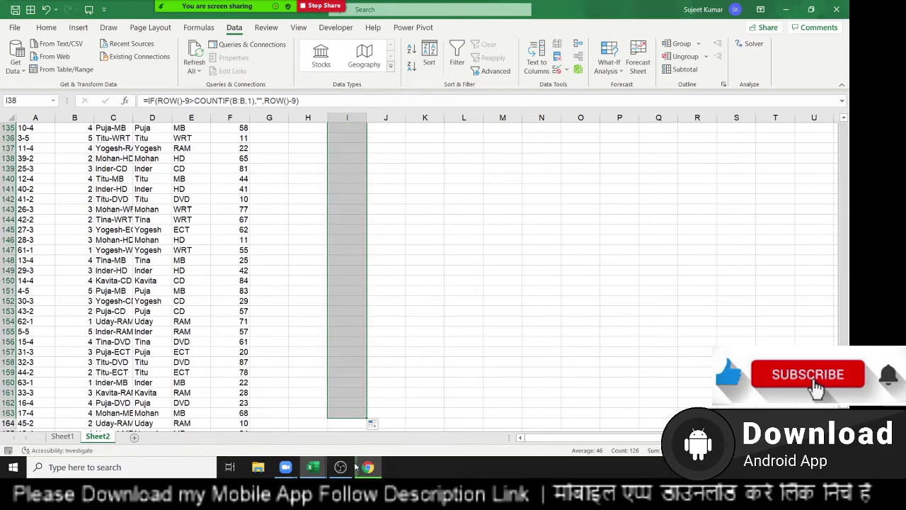
pyautogui.scroll(9, 352, 226)
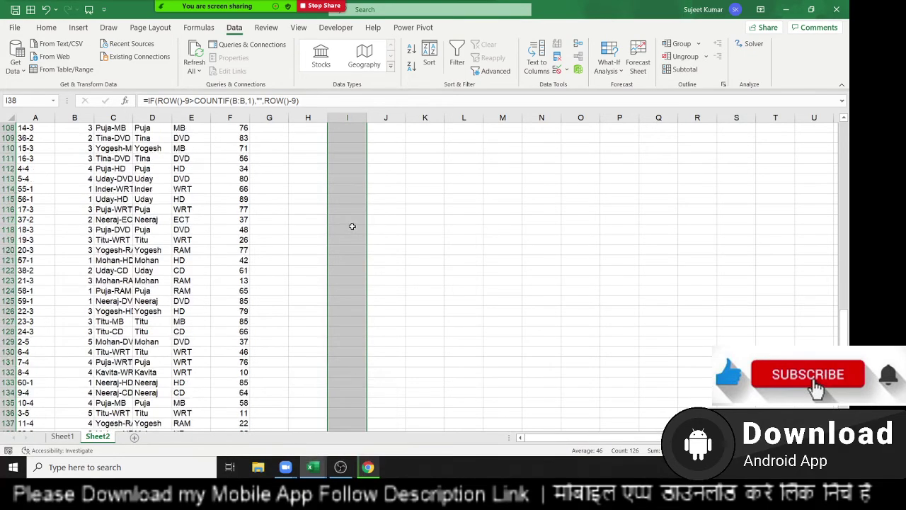
pyautogui.scroll(8, 352, 226)
pyautogui.scroll(6, 352, 226)
pyautogui.click(353, 227)
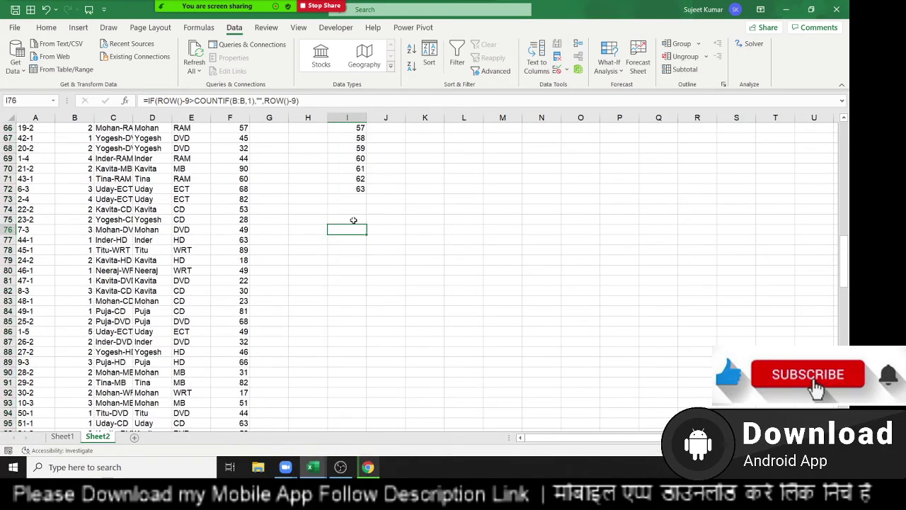
pyautogui.scroll(20, 353, 220)
pyautogui.press('Down')
pyautogui.press('Down')
# Head J9 as Name and K9 as Product
pyautogui.press('Down')
pyautogui.press('Down')
pyautogui.press('Down')
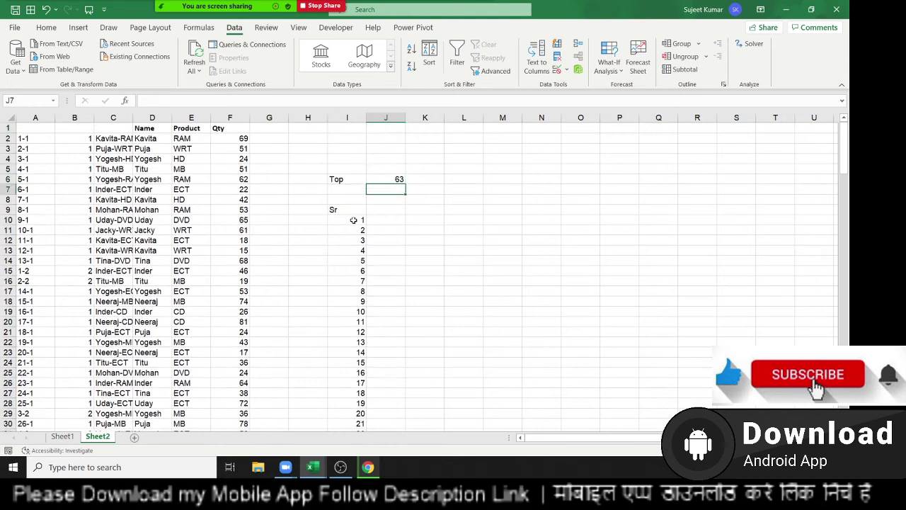
pyautogui.press('Down')
pyautogui.press('Down')
pyautogui.write('Name')
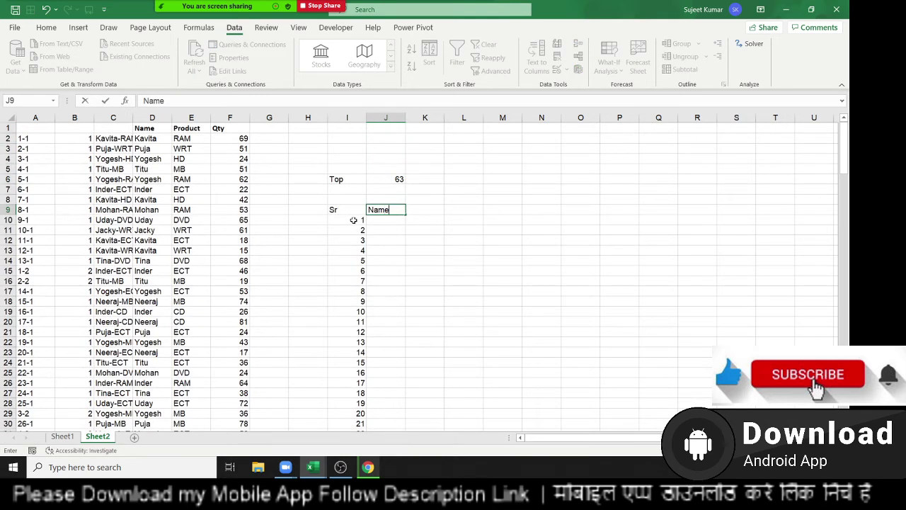
pyautogui.press('Tab')
pyautogui.write('Pr')
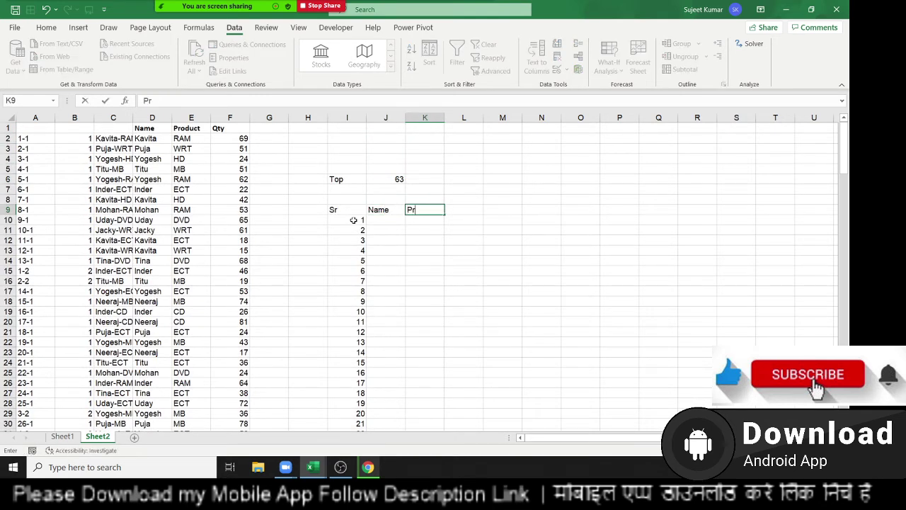
pyautogui.write('oduct')
pyautogui.press('Return')
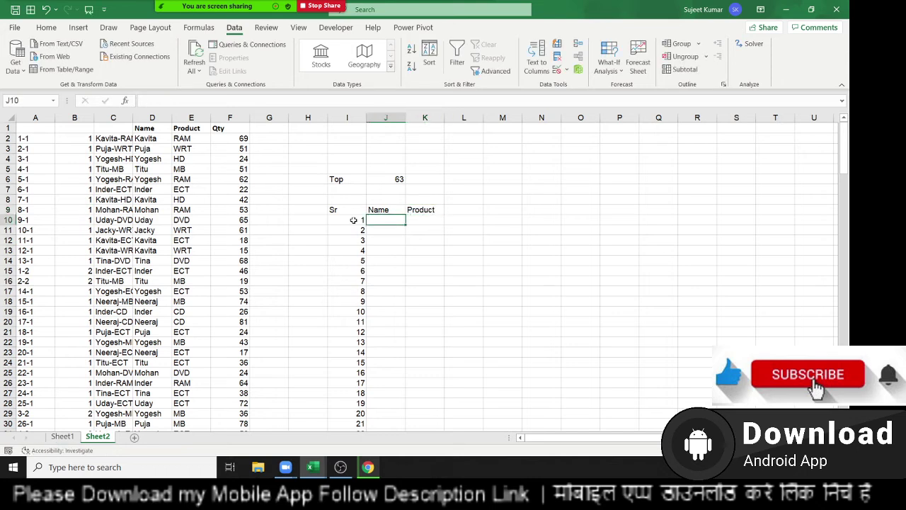
# Enter =VLOOKUP(I10&"-1",A:F,4,0) in J10, returning Kavita
pyautogui.write('=vl')
pyautogui.press('Tab')
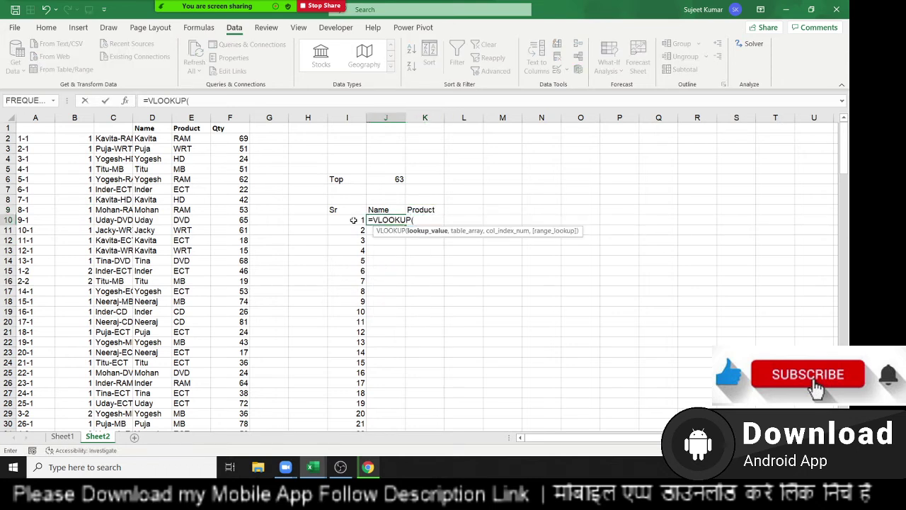
pyautogui.click(353, 220)
pyautogui.write('&')
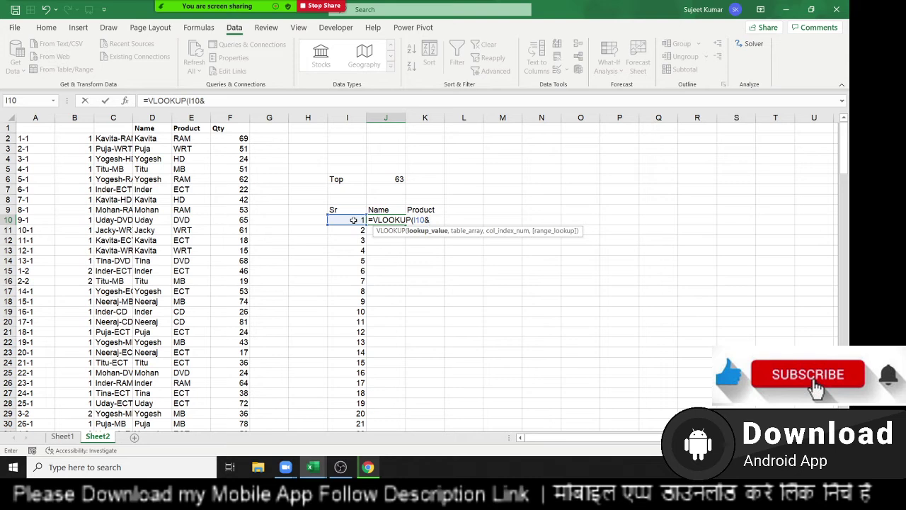
pyautogui.write('"-"')
pyautogui.press('BackSpace')
pyautogui.write('1"')
pyautogui.write(',')
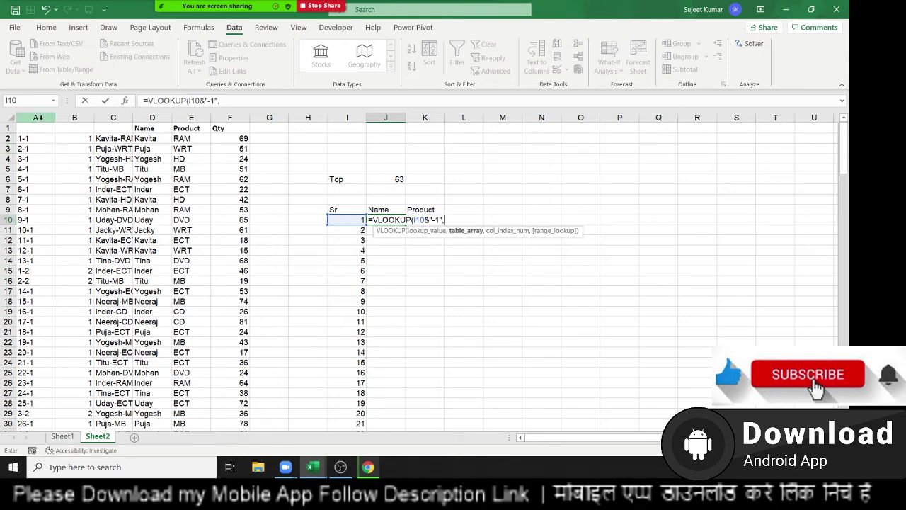
pyautogui.click(40, 118)
pyautogui.moveTo(40, 119); pyautogui.dragTo(220, 121)
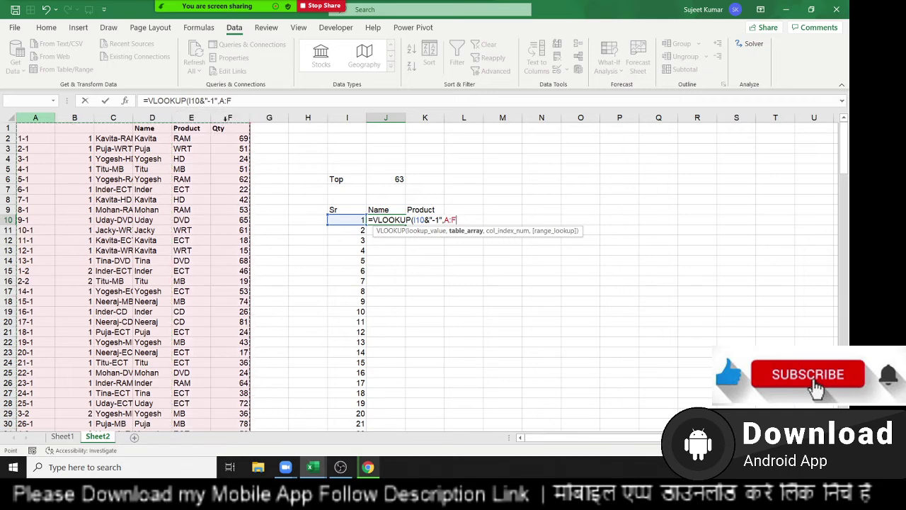
pyautogui.write(',4,')
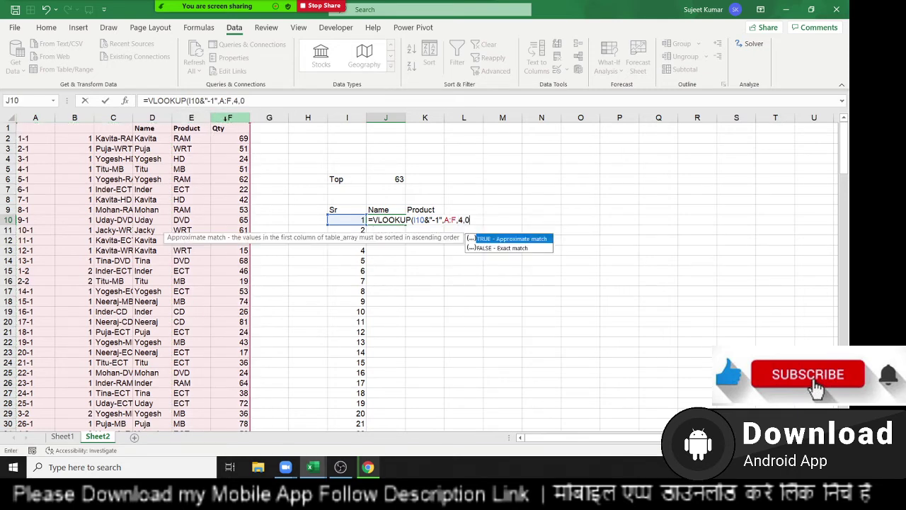
pyautogui.write('0')
pyautogui.press('Return')
# Copy the J10 lookup formula text for reuse in the Product column
pyautogui.press('Up')
pyautogui.press('F2')
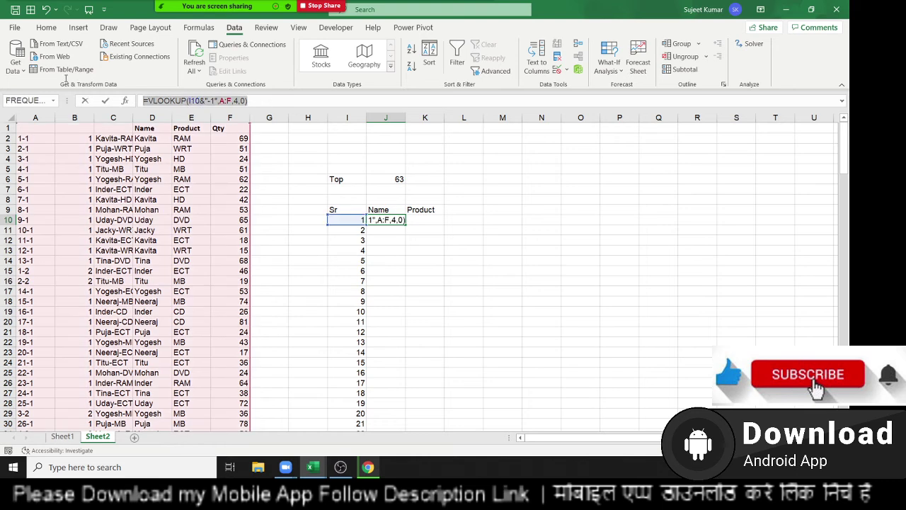
pyautogui.press('Escape')
pyautogui.click(431, 222)
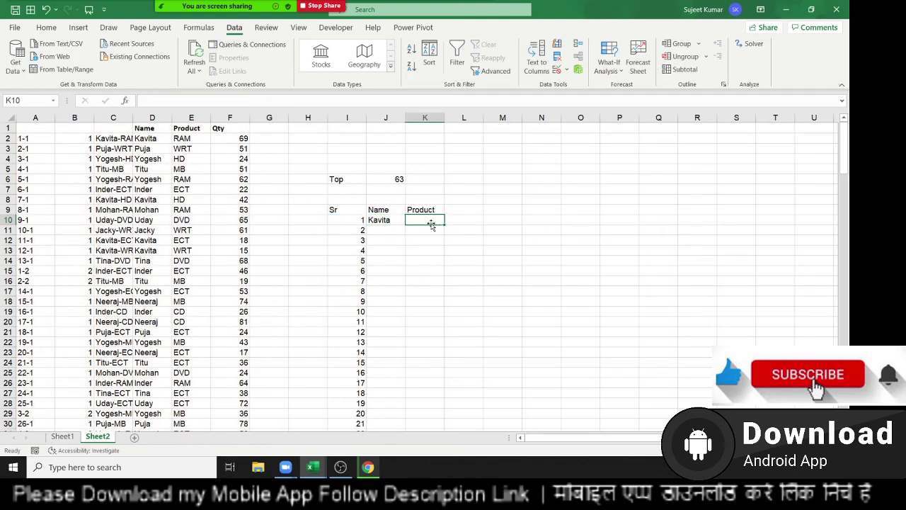
# Put the lookup in K10 with column index 5, then fill J10:K10 down beside the serials
pyautogui.write('=')
pyautogui.hotkey('ctrl', 'v')
pyautogui.press('Return')
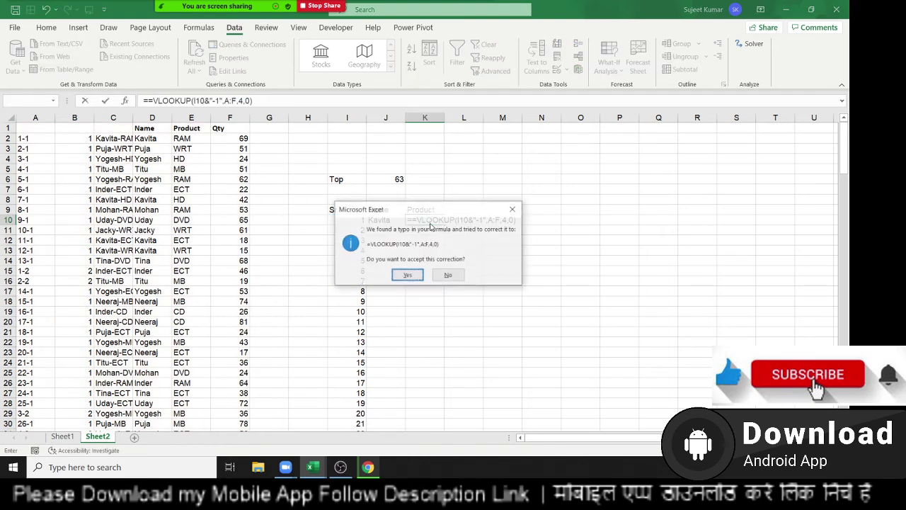
pyautogui.press('Return')
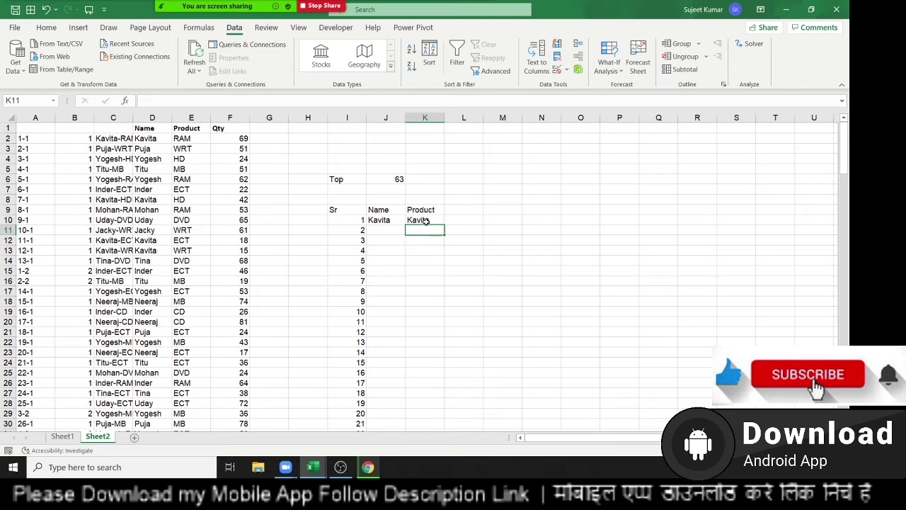
pyautogui.press('Up')
pyautogui.press('F2')
pyautogui.click(500, 220)
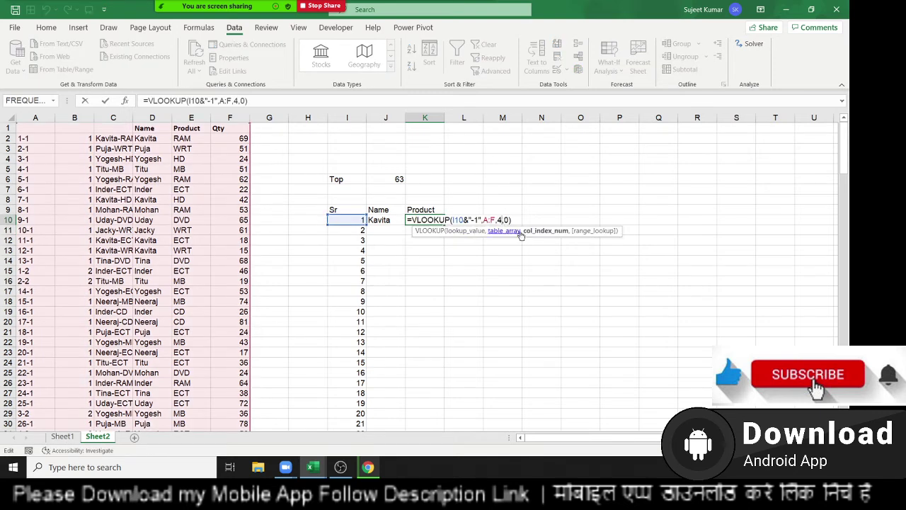
pyautogui.press('BackSpace')
pyautogui.write('5')
pyautogui.press('Return')
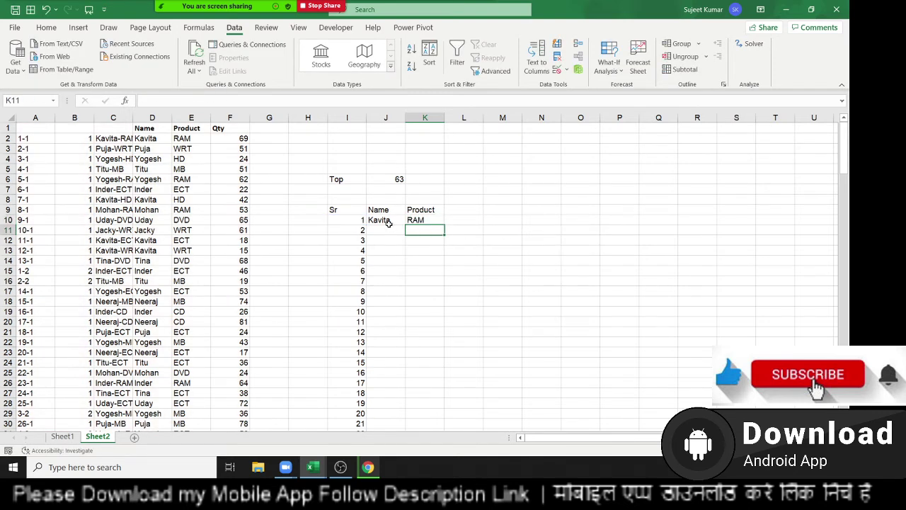
pyautogui.moveTo(386, 221); pyautogui.dragTo(425, 220)
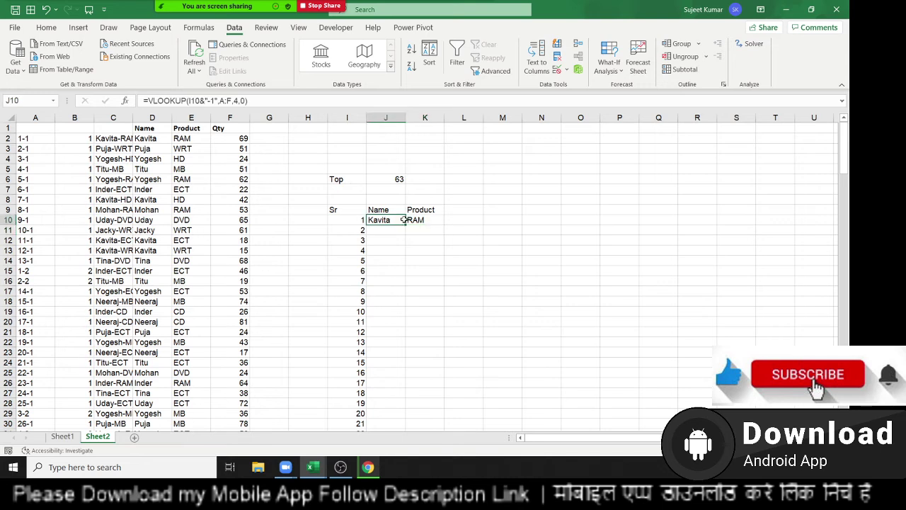
pyautogui.doubleClick(442, 225)
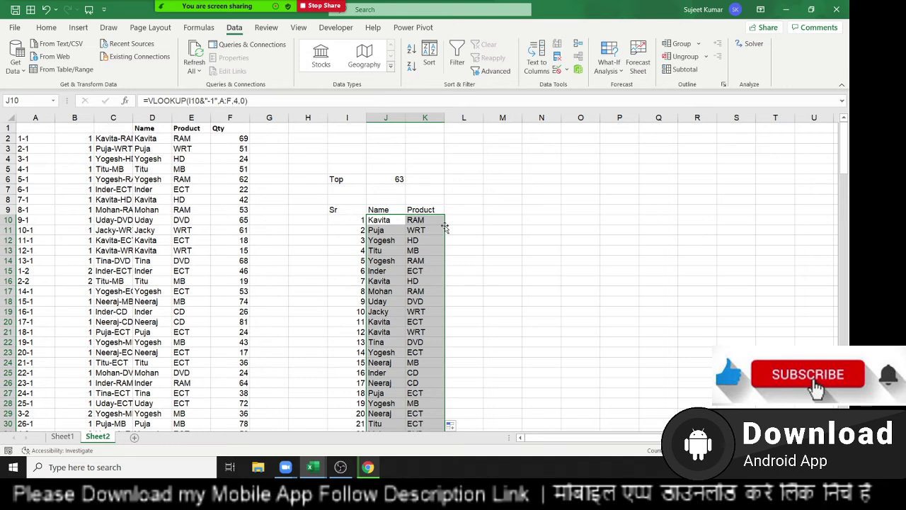
# Try the test entries Ram, Ra\ and R in cell M6
pyautogui.click(515, 177)
pyautogui.write('Ram')
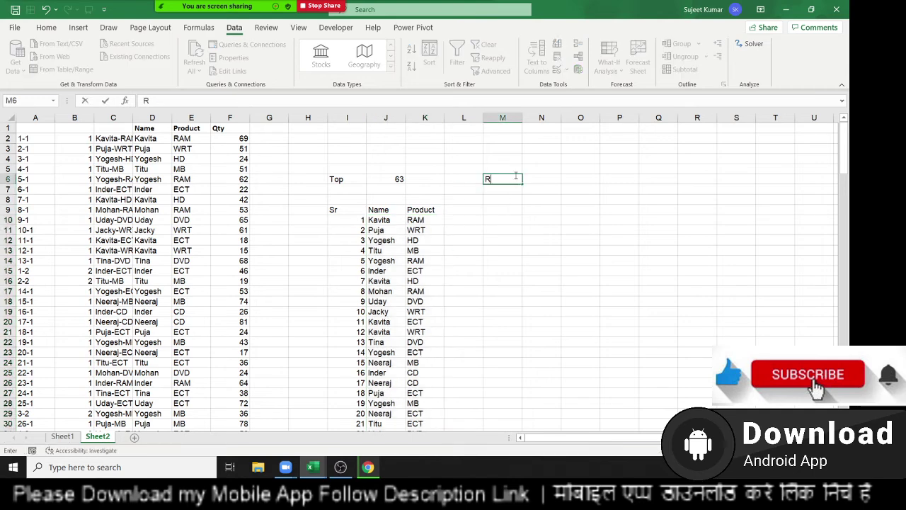
pyautogui.press('Tab')
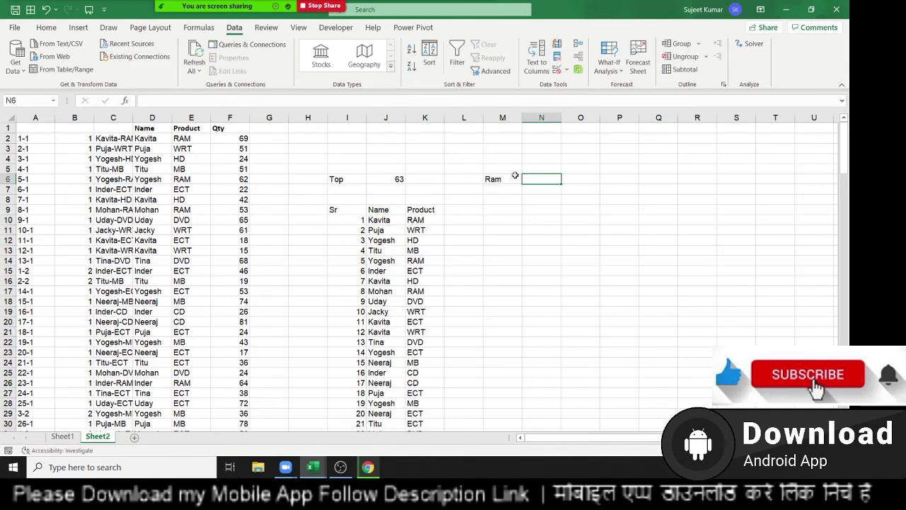
pyautogui.click(516, 176)
pyautogui.write('Ra\\')
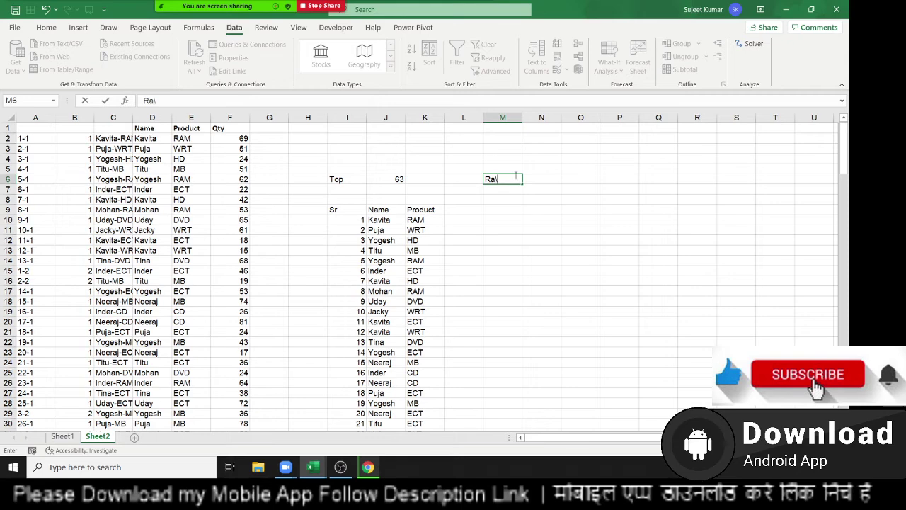
pyautogui.press('Tab')
pyautogui.click(515, 176)
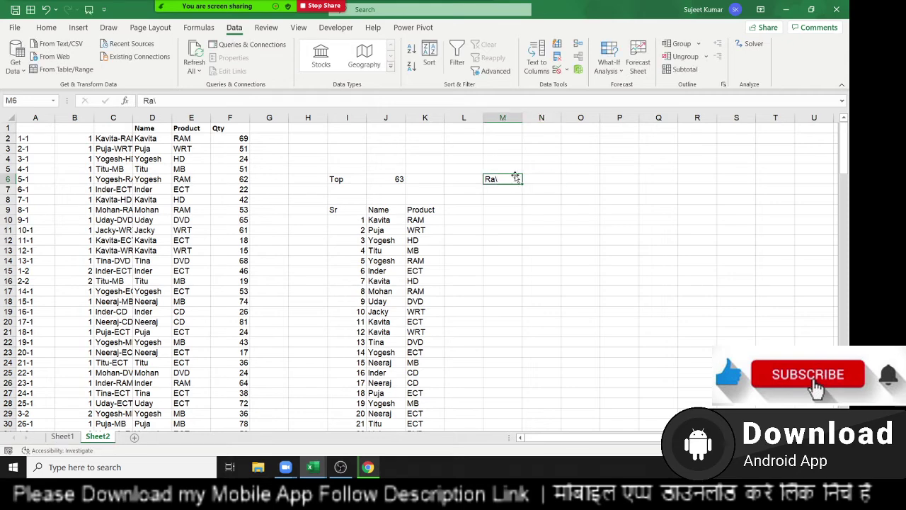
pyautogui.write('R')
pyautogui.press('Tab')
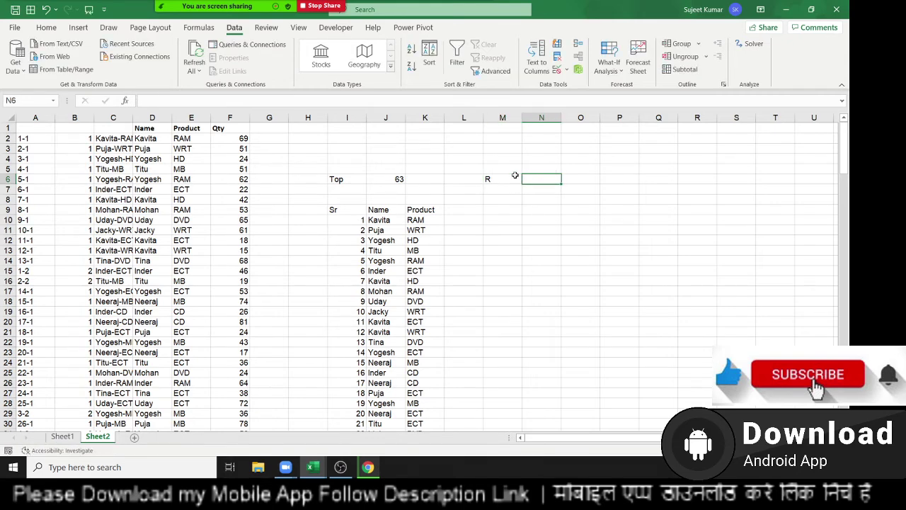
# Enter =CODE(M6) in N6, then change M6 to RA and then RAM
pyautogui.write('=')
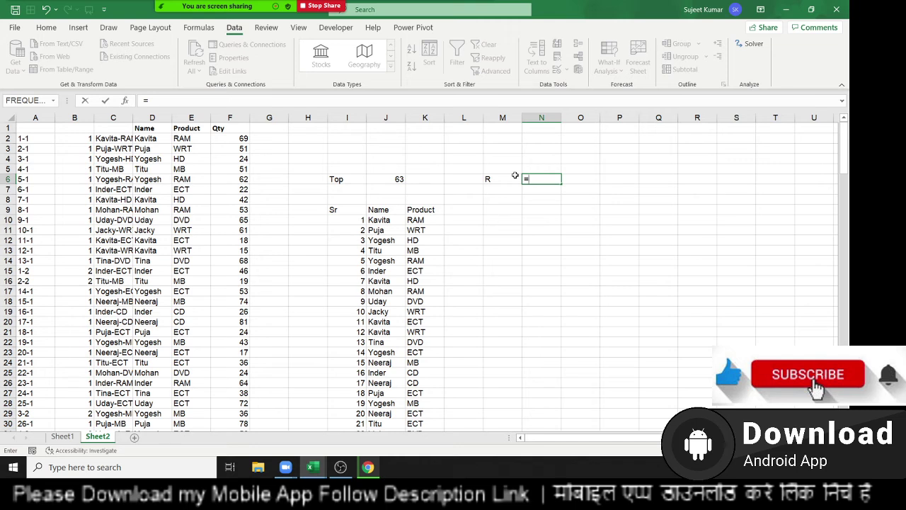
pyautogui.write('code')
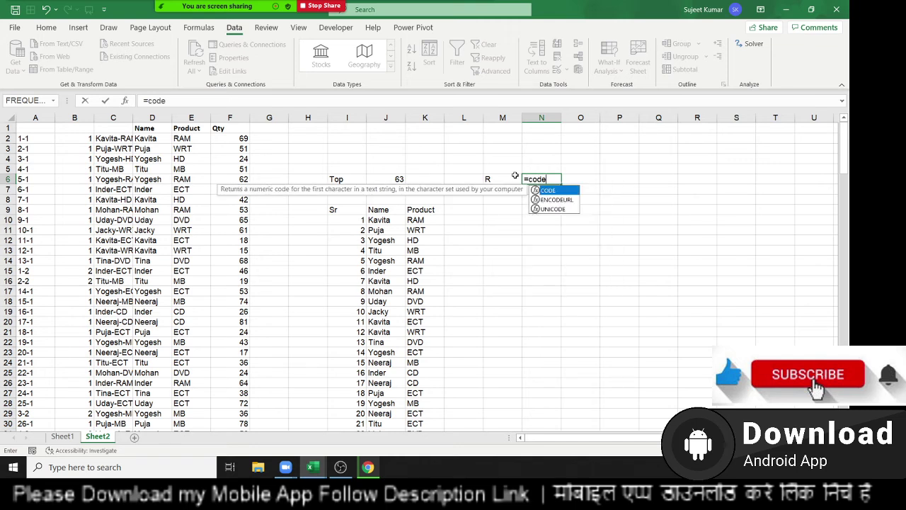
pyautogui.press('Tab')
pyautogui.click(515, 177)
pyautogui.press('Return')
pyautogui.click(516, 178)
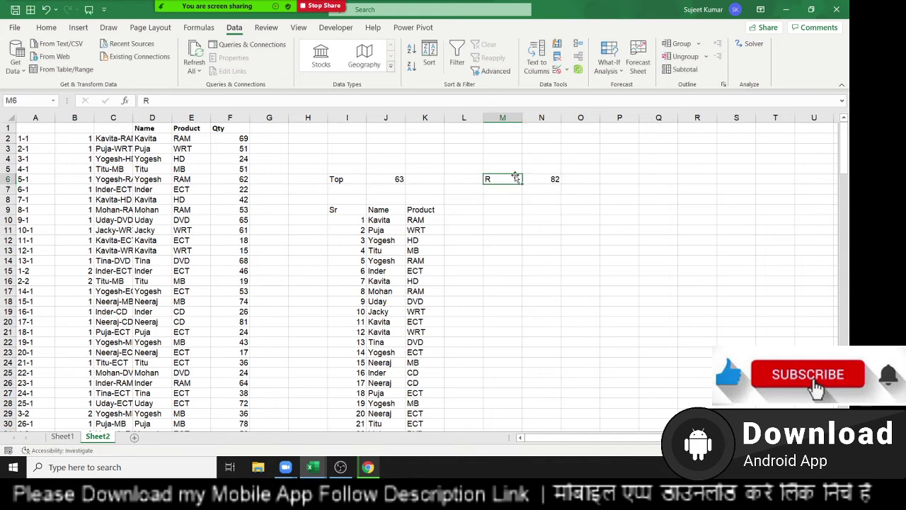
pyautogui.write('RA')
pyautogui.press('Return')
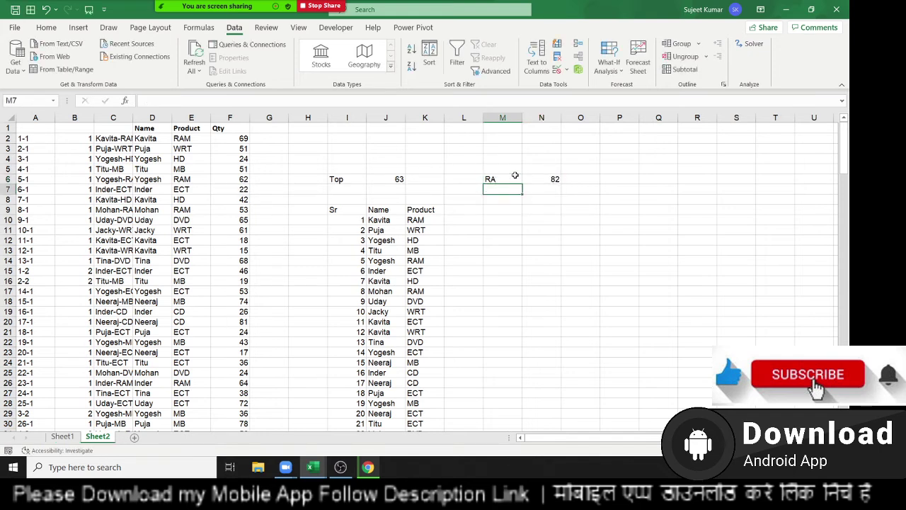
pyautogui.click(516, 178)
pyautogui.write('RAM')
pyautogui.press('Return')
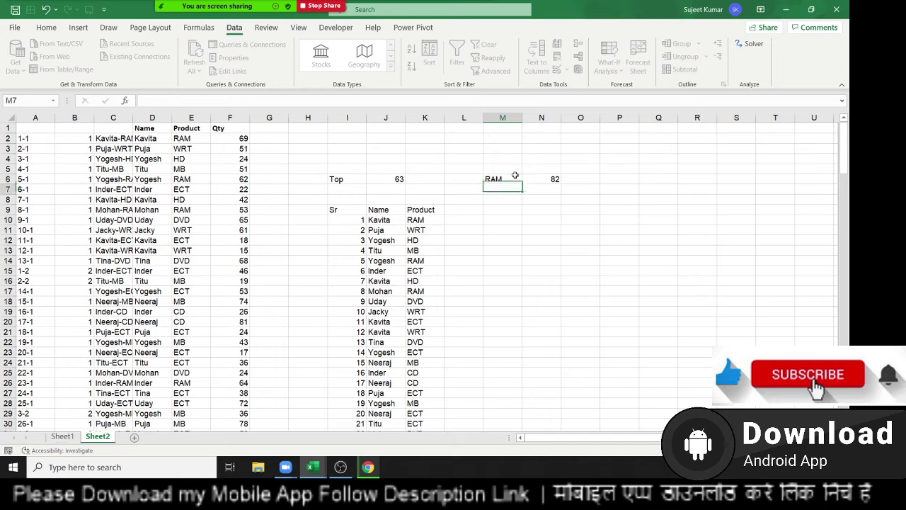
# Clear the test cells M6 and N6, return to column A, and switch to Gmail
pyautogui.click(515, 177)
pyautogui.press('Delete')
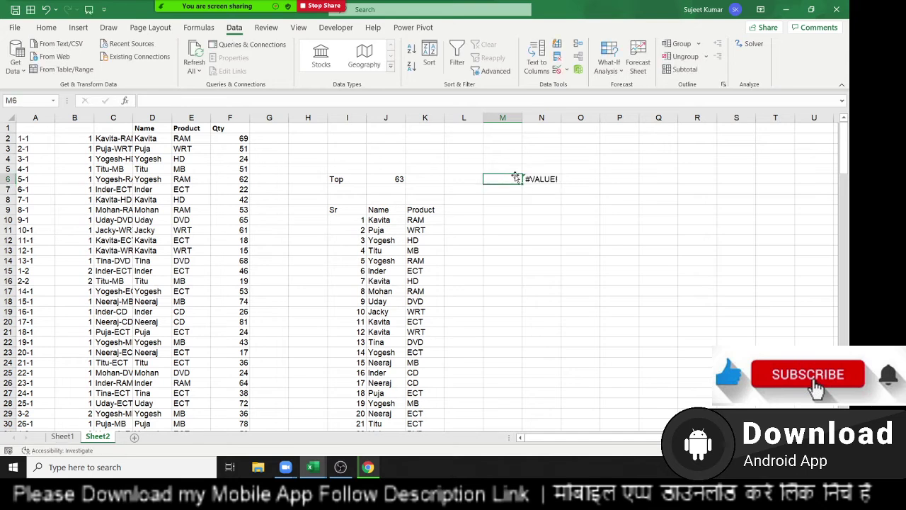
pyautogui.press('Right')
pyautogui.press('Delete')
pyautogui.press('Left')
pyautogui.press('Left')
pyautogui.press('Left')
pyautogui.press('Left')
pyautogui.press('Home')
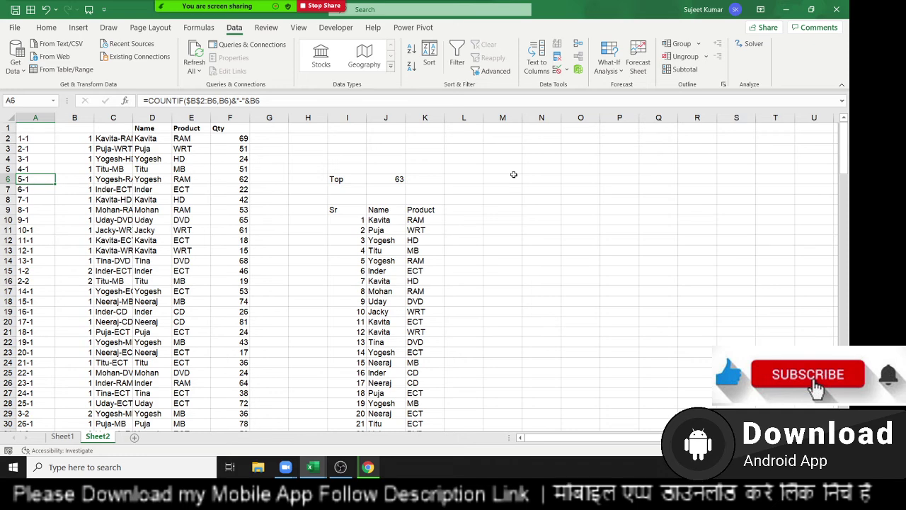
pyautogui.click(369, 469)
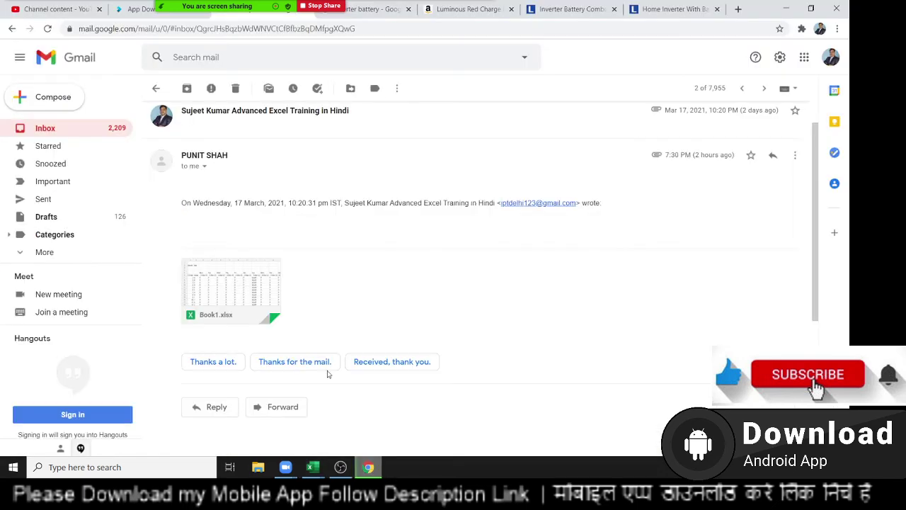
# Go from the opened email back to the Gmail inbox, browse it, then return to Excel
pyautogui.click(78, 130)
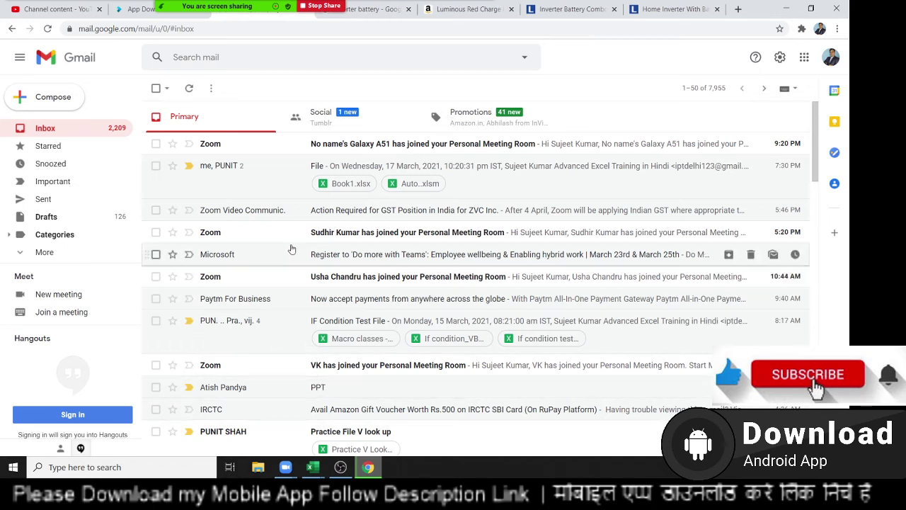
pyautogui.scroll(-2, 297, 305)
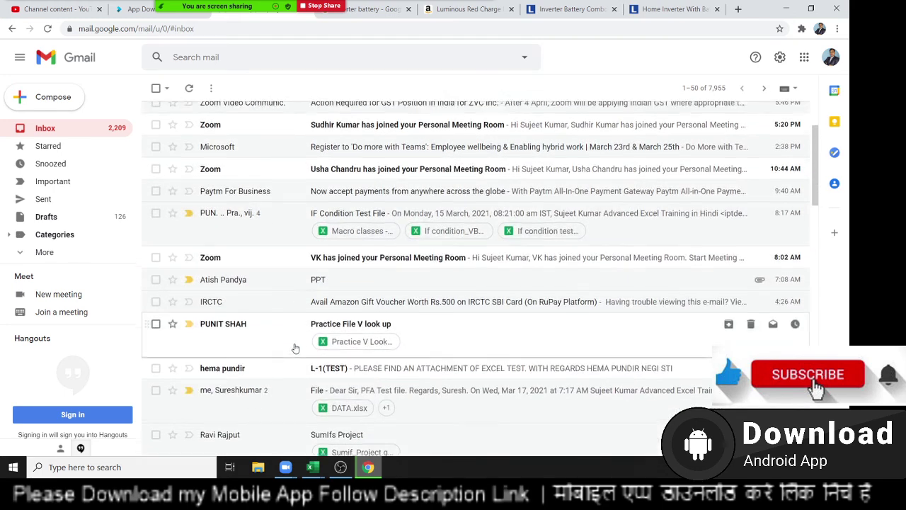
pyautogui.scroll(2, 296, 311)
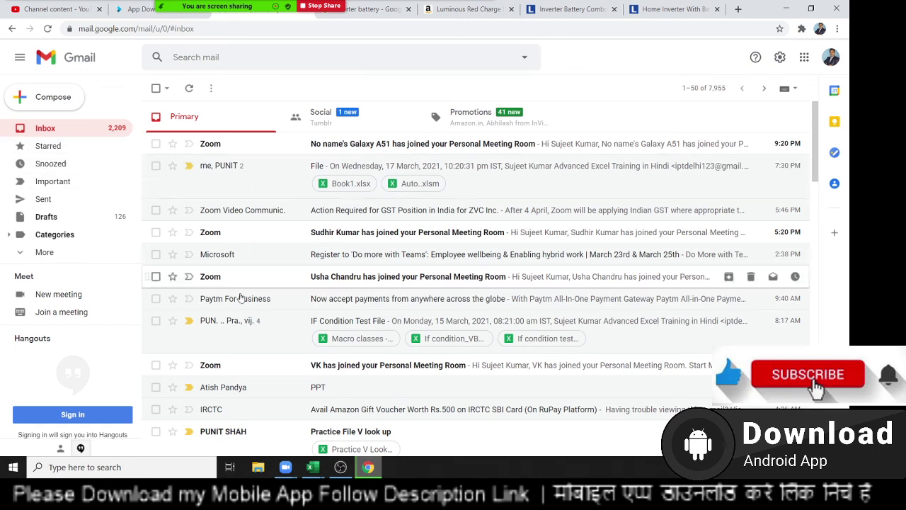
pyautogui.scroll(-1, 235, 339)
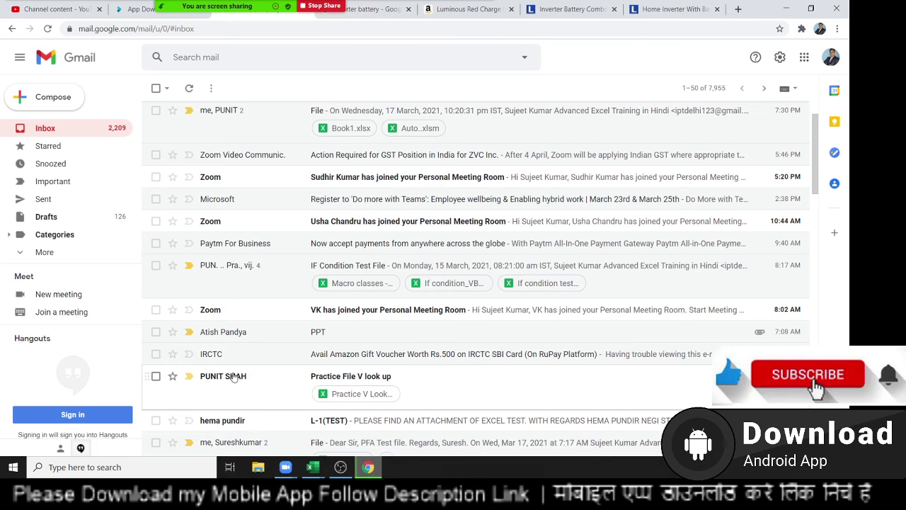
pyautogui.moveTo(231, 379)
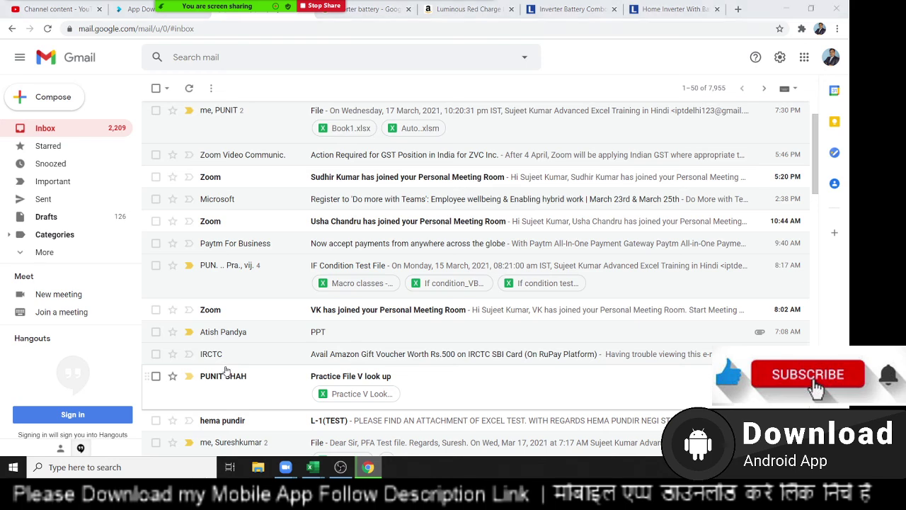
pyautogui.hotkey('alt', 'Tab')
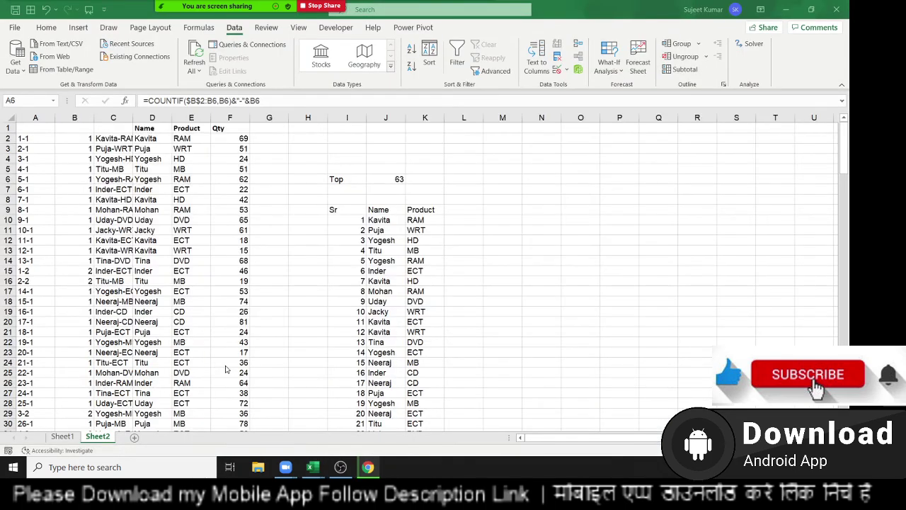
# Enter Puja in N5, fill it down to N8, then delete the filled names
pyautogui.click(555, 167)
pyautogui.write('P')
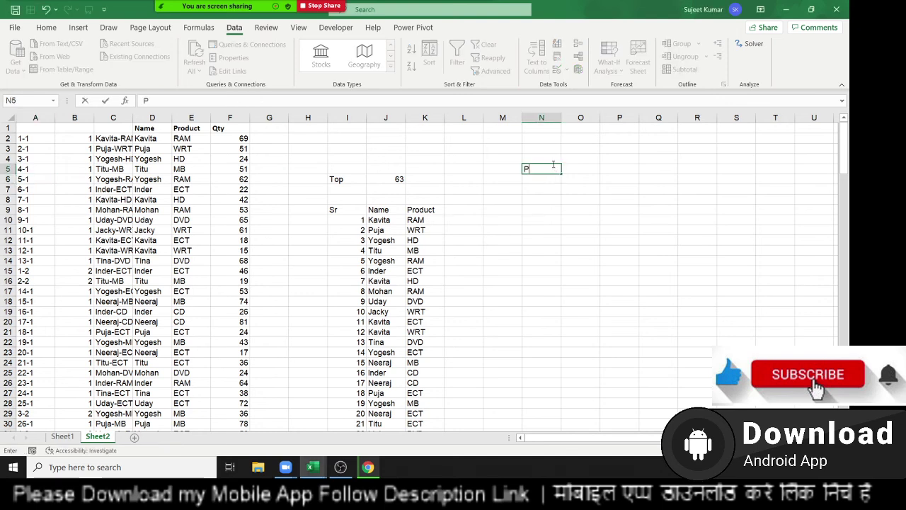
pyautogui.write('uja')
pyautogui.press('Return')
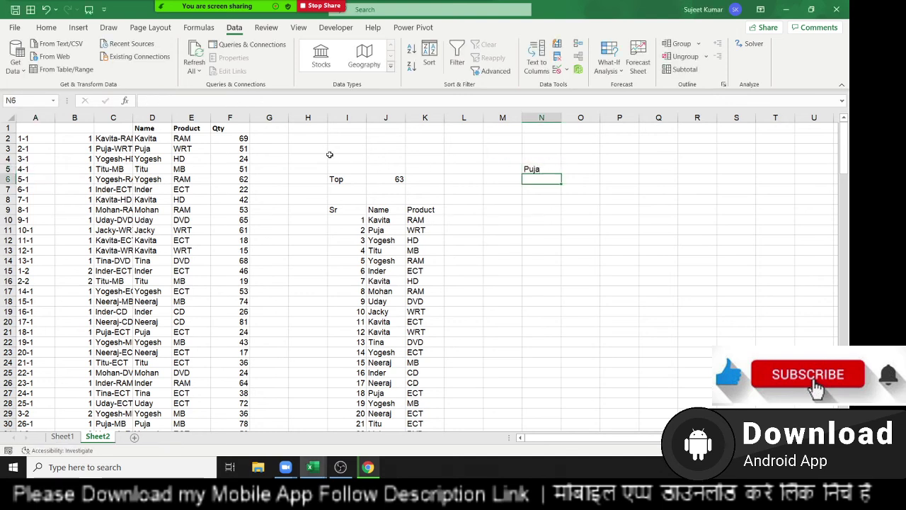
pyautogui.click(162, 137)
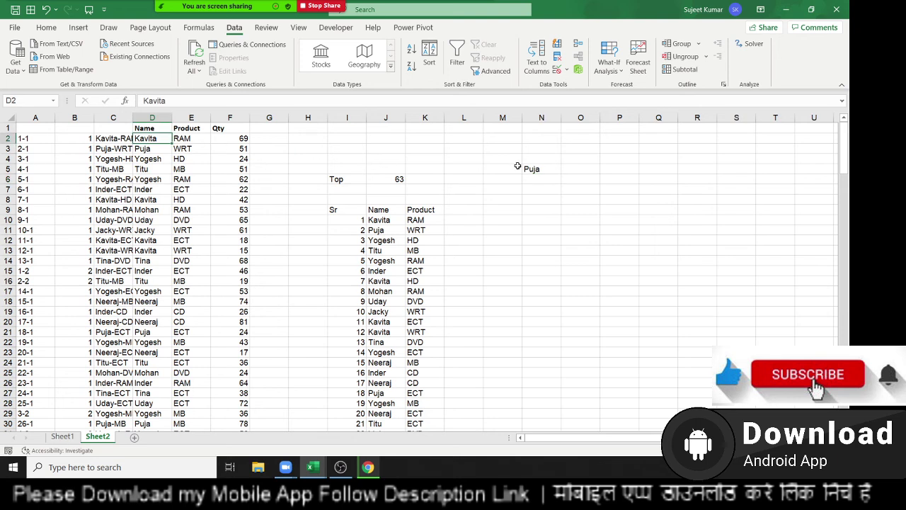
pyautogui.click(540, 171)
pyautogui.moveTo(560, 172)
pyautogui.mouseDown()
pyautogui.moveTo(542, 203)
pyautogui.moveTo(538, 169)
pyautogui.mouseUp()
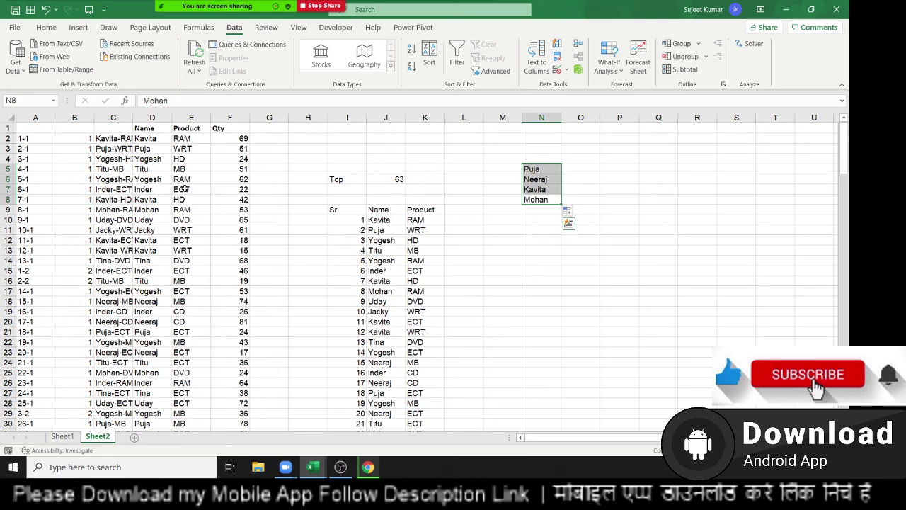
pyautogui.press('Delete')
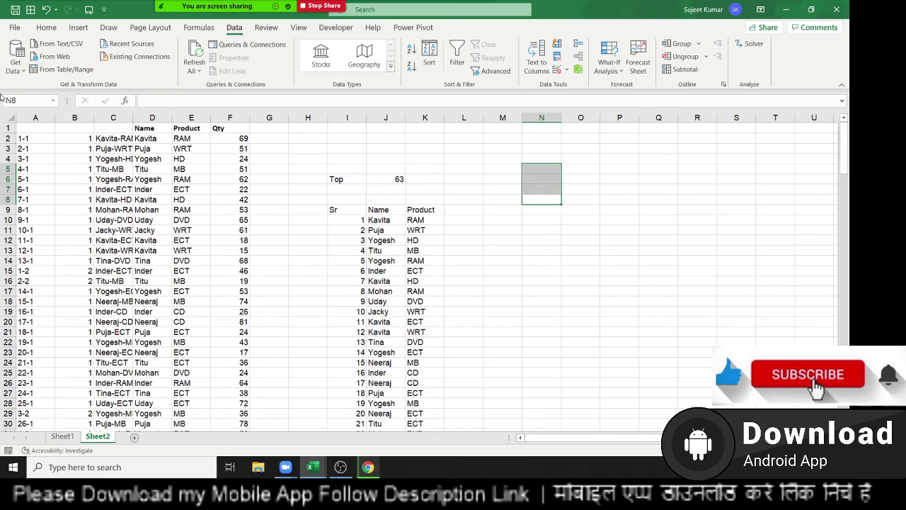
# Minimize Excel to show the desktop and refresh the desktop
pyautogui.press('super+d')
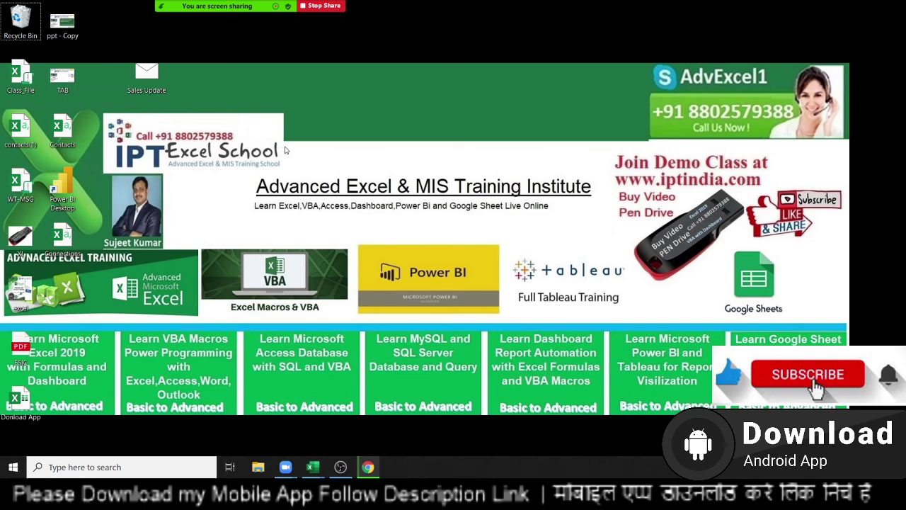
pyautogui.rightClick(274, 132)
pyautogui.click(297, 164)
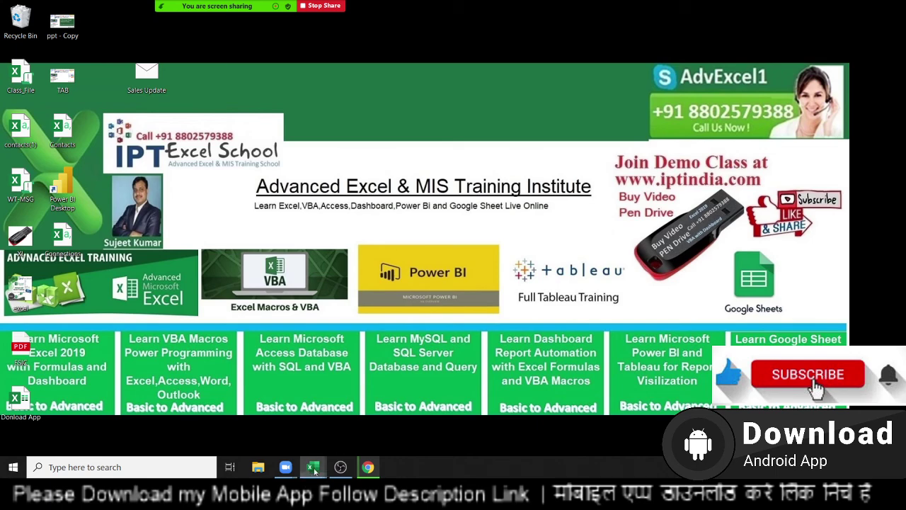
# Save the workbook as Book11.xlsm in Downloads and close Excel
pyautogui.moveTo(313, 467)
pyautogui.click(525, 449)
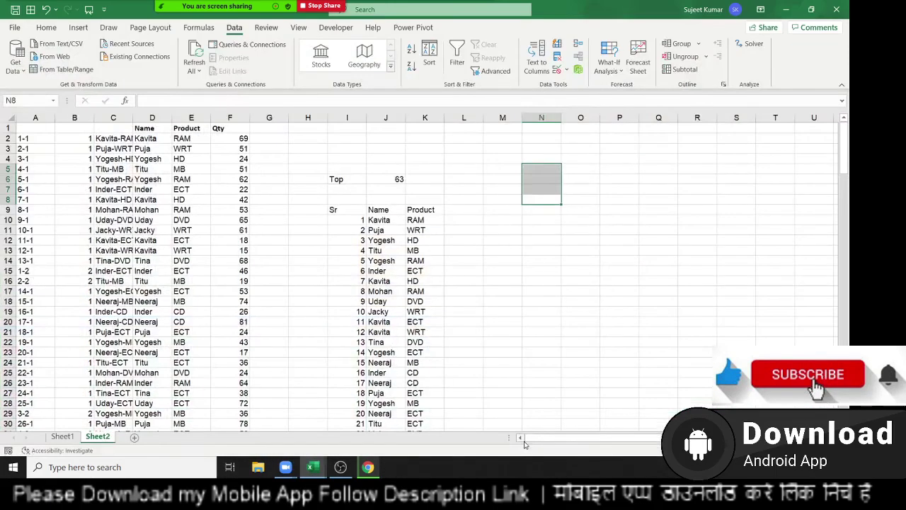
pyautogui.hotkey('ctrl', 's')
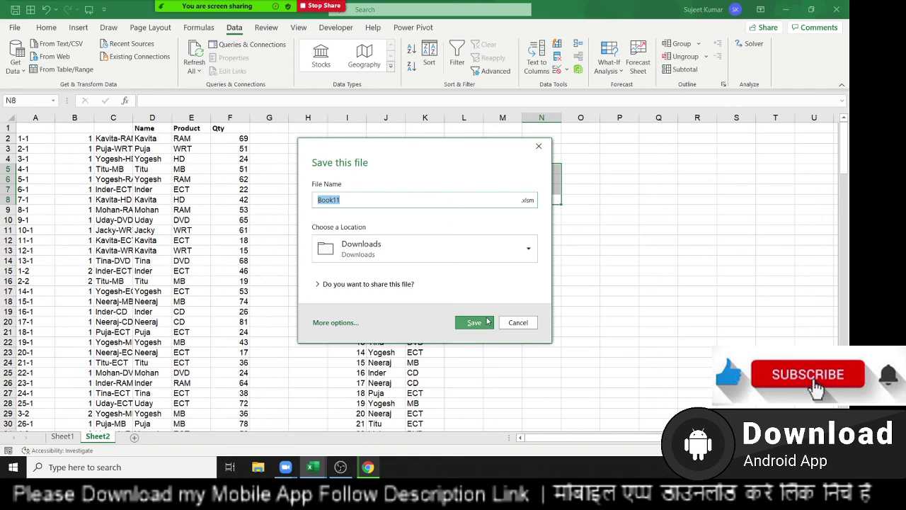
pyautogui.click(487, 322)
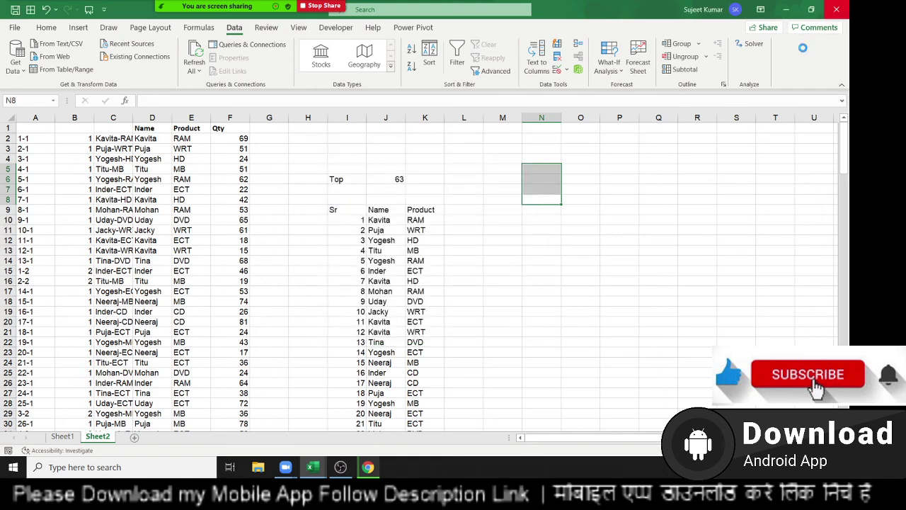
pyautogui.click(834, 9)
# Start a new Gmail message and add the first suggested contact as a recipient
pyautogui.click(367, 469)
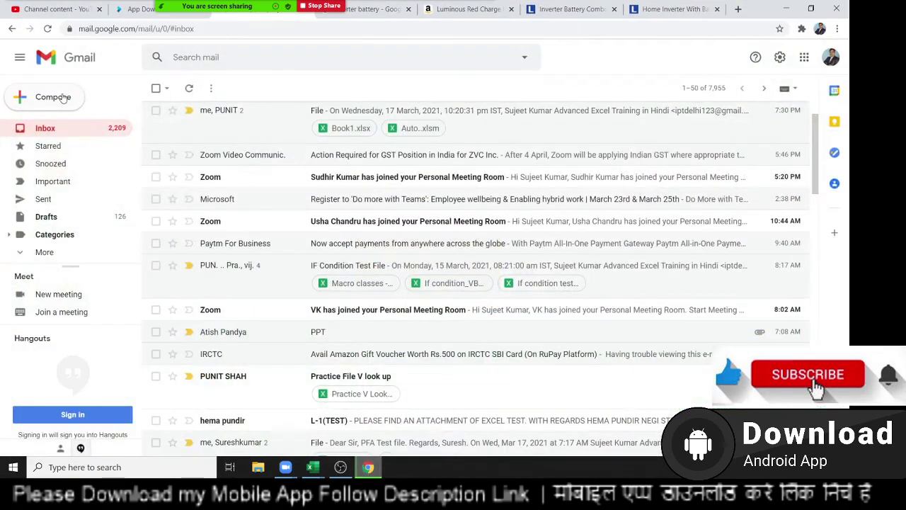
pyautogui.click(60, 97)
pyautogui.write('p')
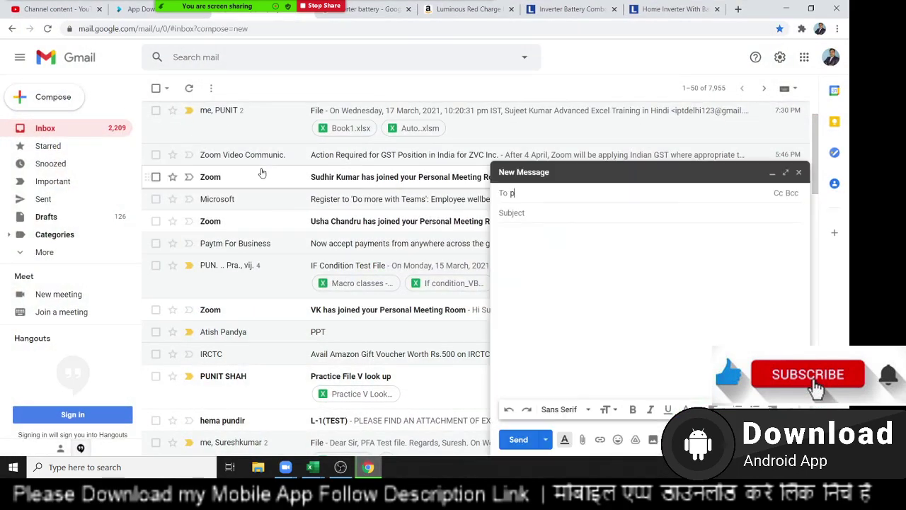
pyautogui.write('uni')
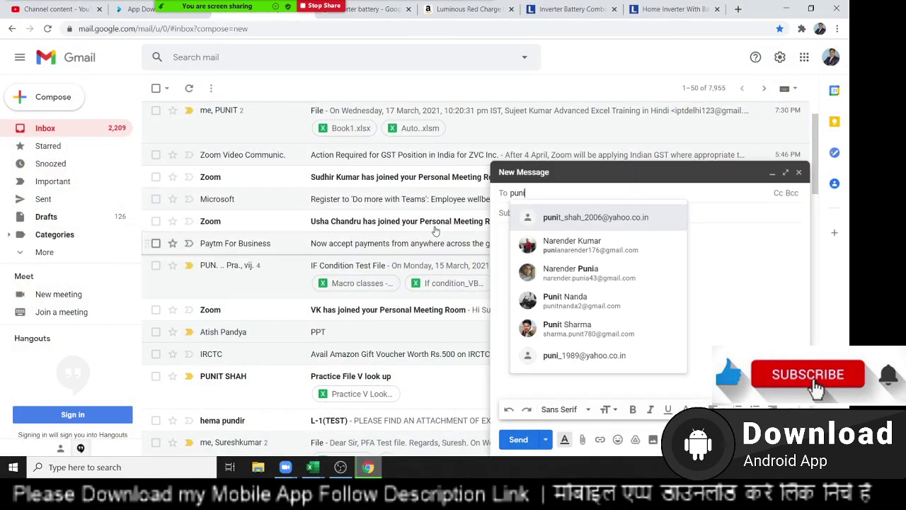
pyautogui.click(541, 224)
pyautogui.write('g')
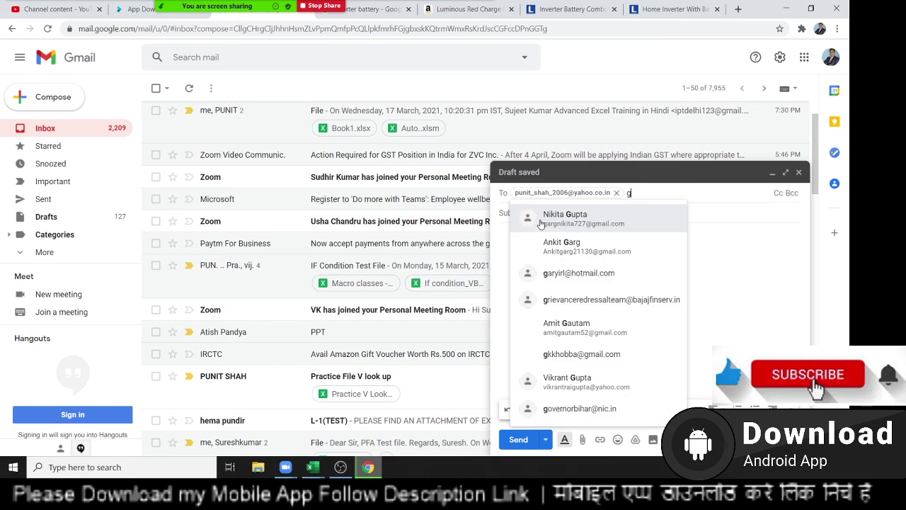
pyautogui.click(541, 224)
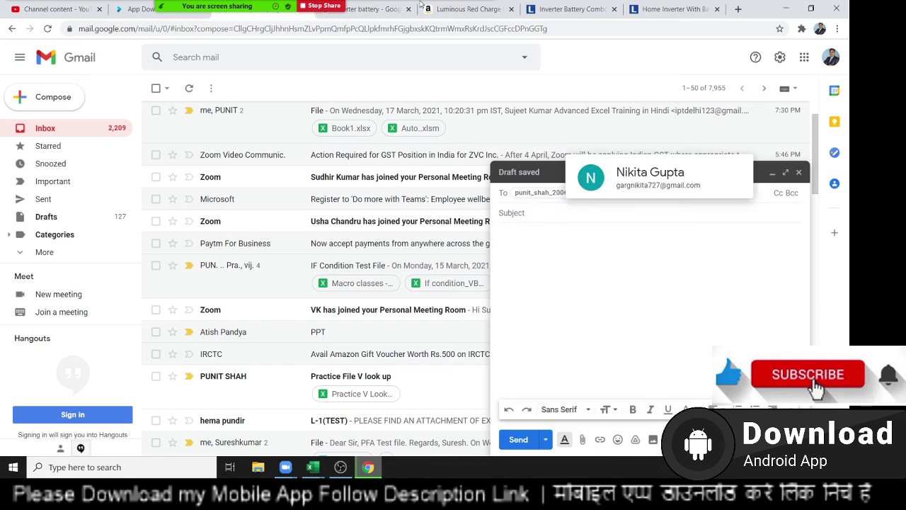
pyautogui.moveTo(421, 5)
pyautogui.click(206, 16)
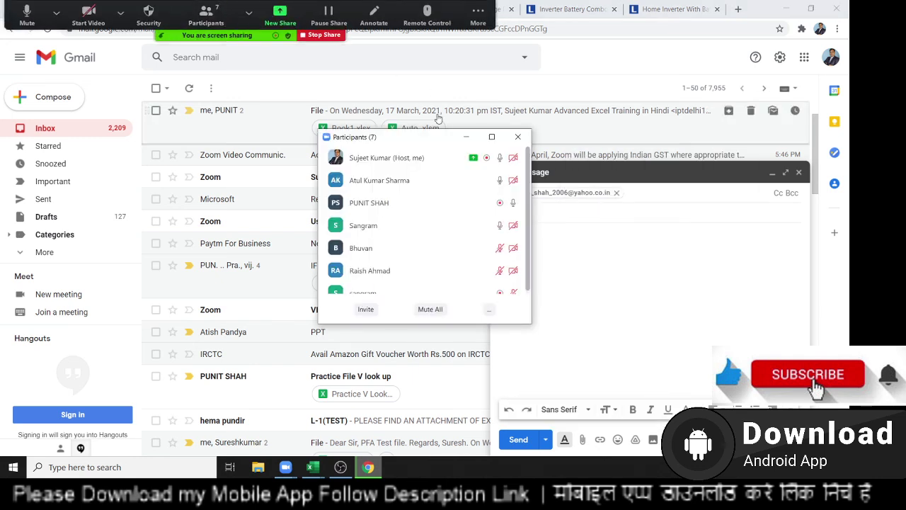
pyautogui.moveTo(436, 138); pyautogui.dragTo(290, 115)
pyautogui.click(651, 193)
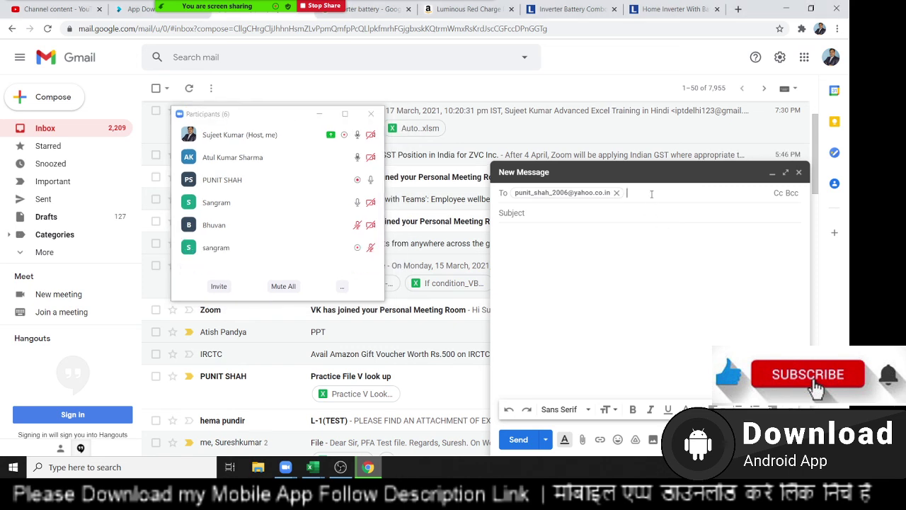
# Remove the invalid recipient entry and add more suggested contacts, reaching five recipients
pyautogui.write('au')
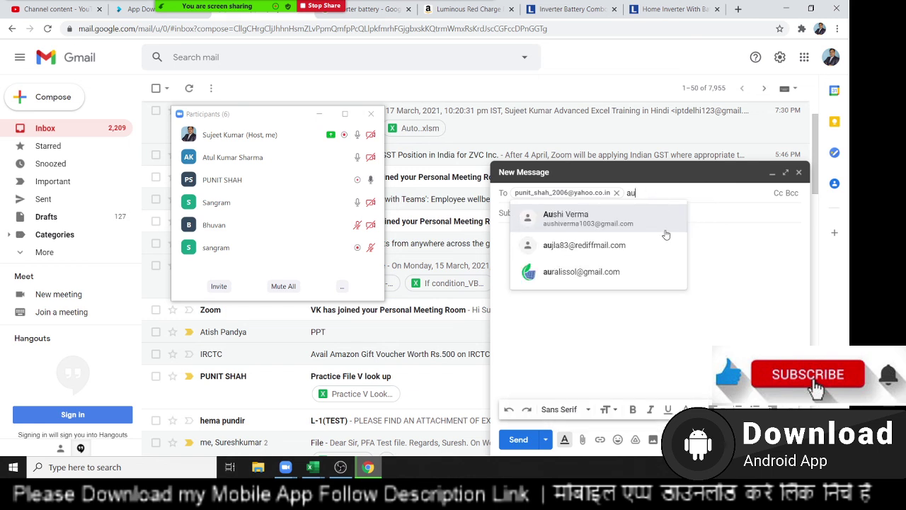
pyautogui.write('t')
pyautogui.click(655, 228)
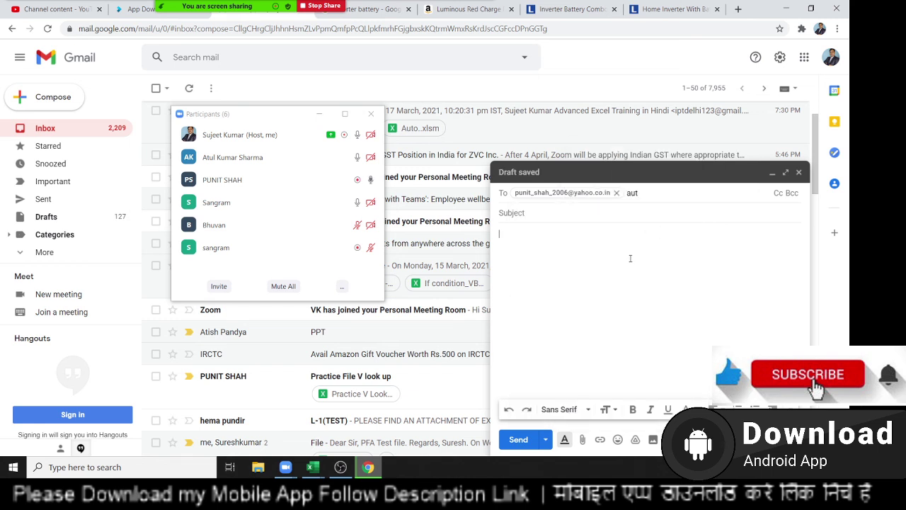
pyautogui.click(655, 193)
pyautogui.click(648, 193)
pyautogui.write('at')
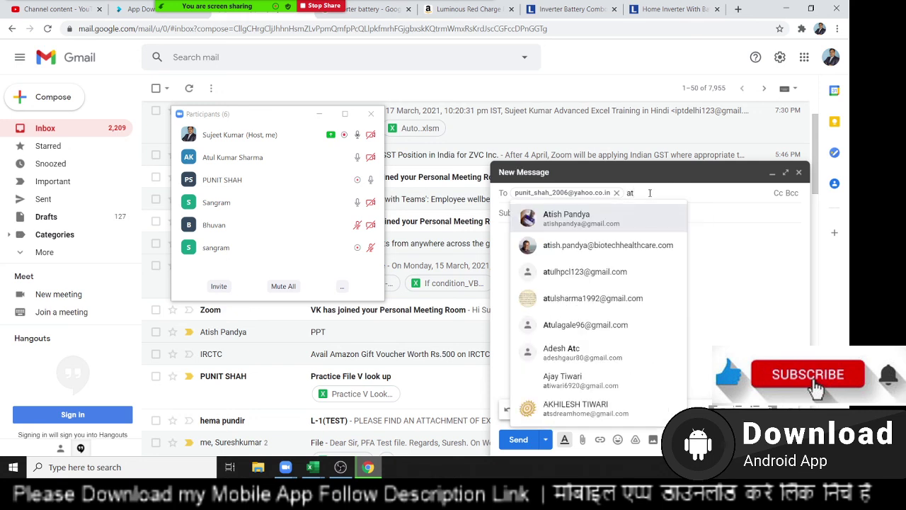
pyautogui.write('ul')
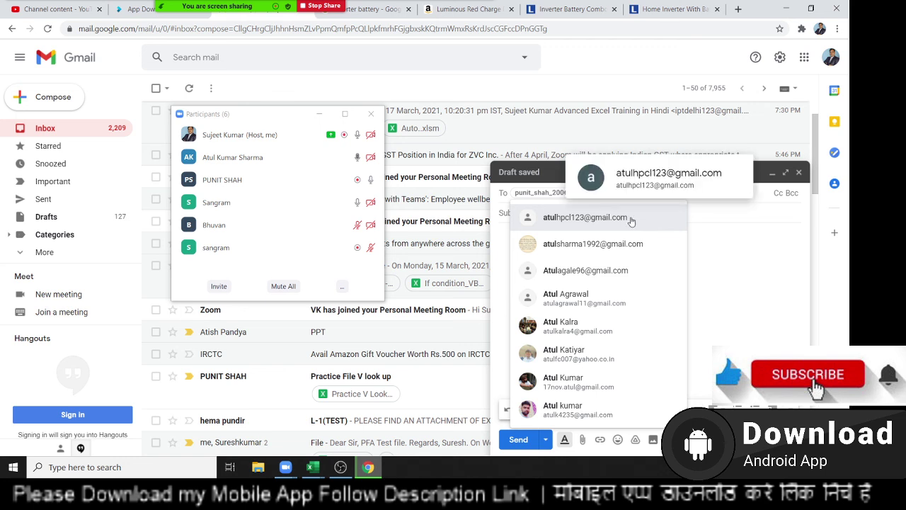
pyautogui.click(632, 220)
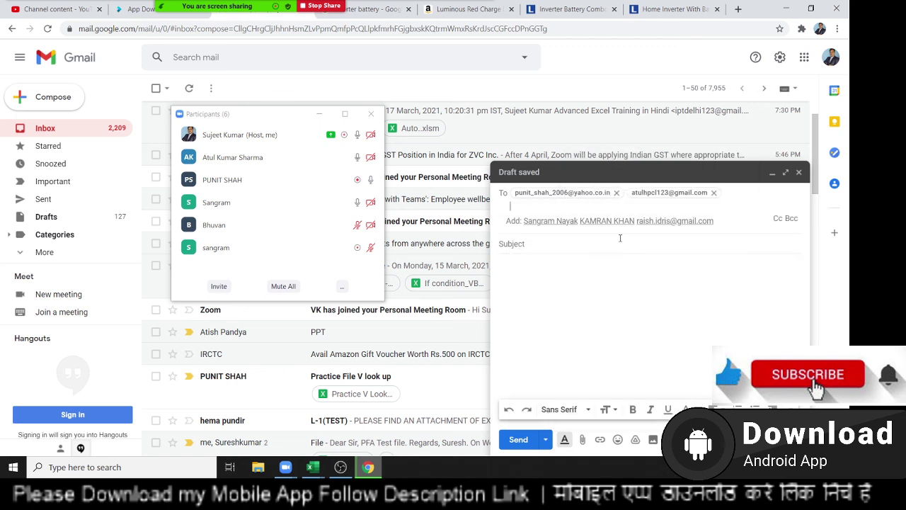
pyautogui.click(543, 221)
pyautogui.click(544, 223)
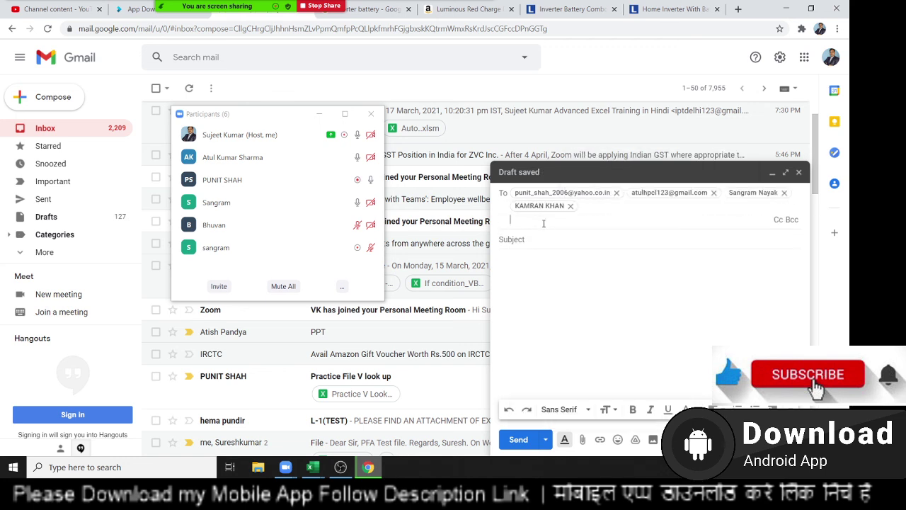
pyautogui.click(546, 235)
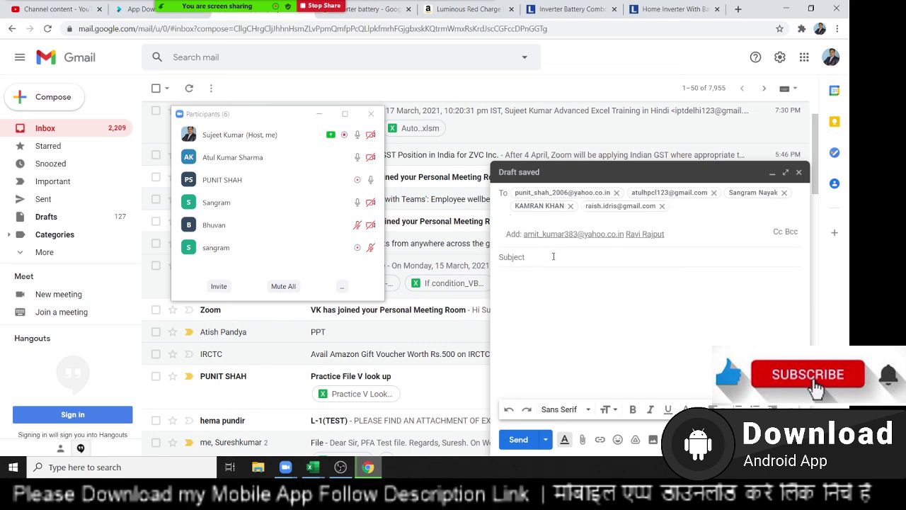
pyautogui.click(554, 257)
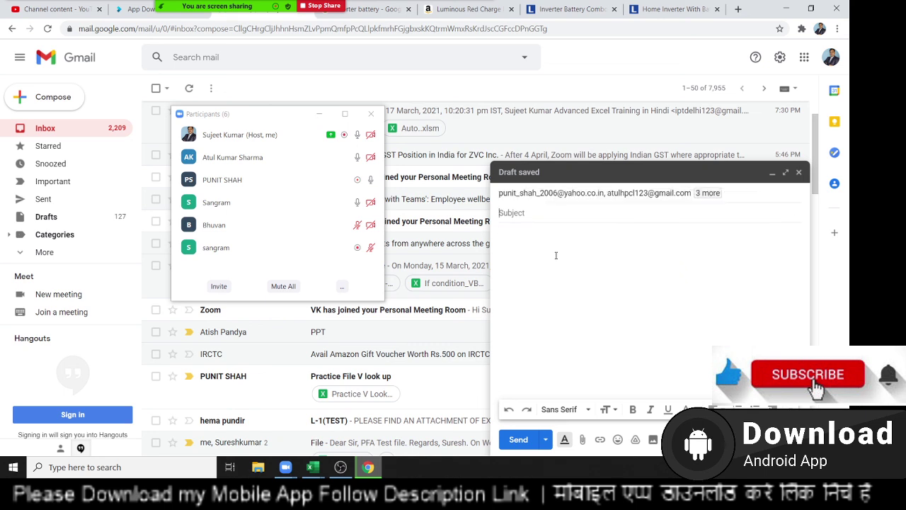
# Give the email the subject 'file', attach Book11.xlsm from Downloads, and send it
pyautogui.write('file')
pyautogui.click(625, 258)
pyautogui.click(382, 272)
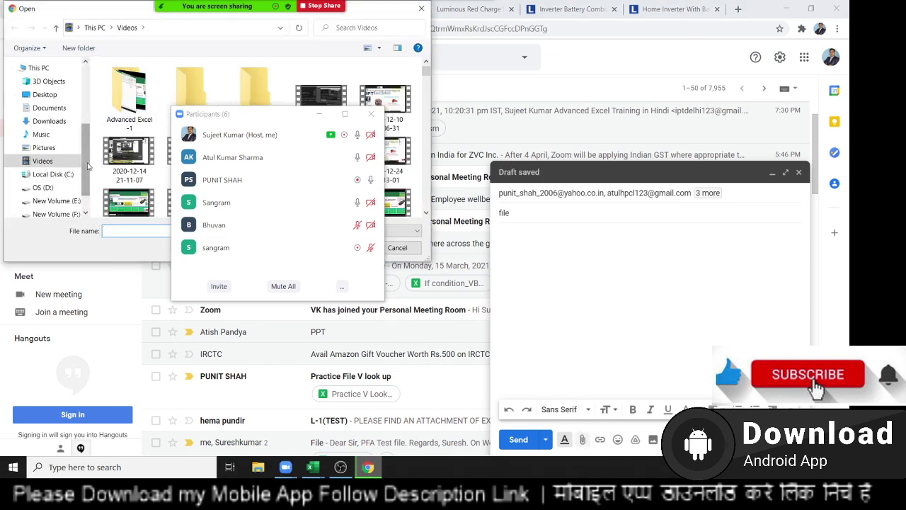
pyautogui.click(47, 121)
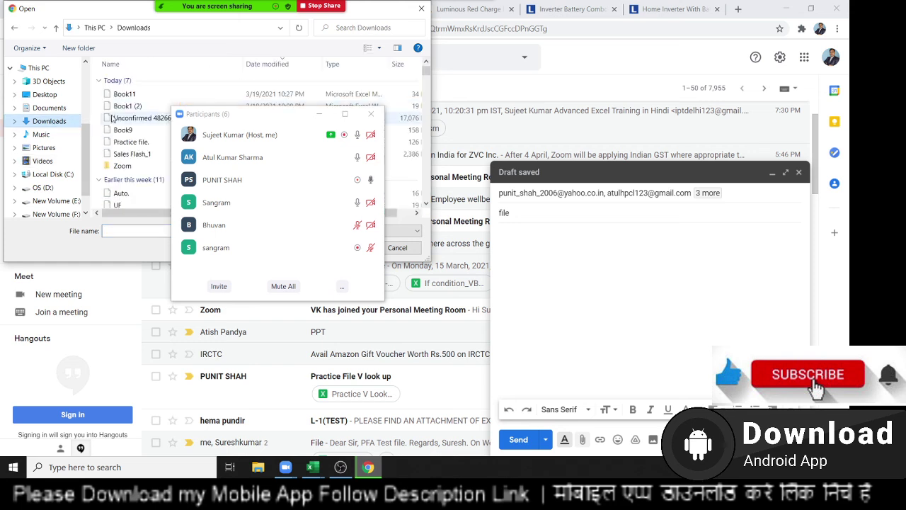
pyautogui.click(170, 93)
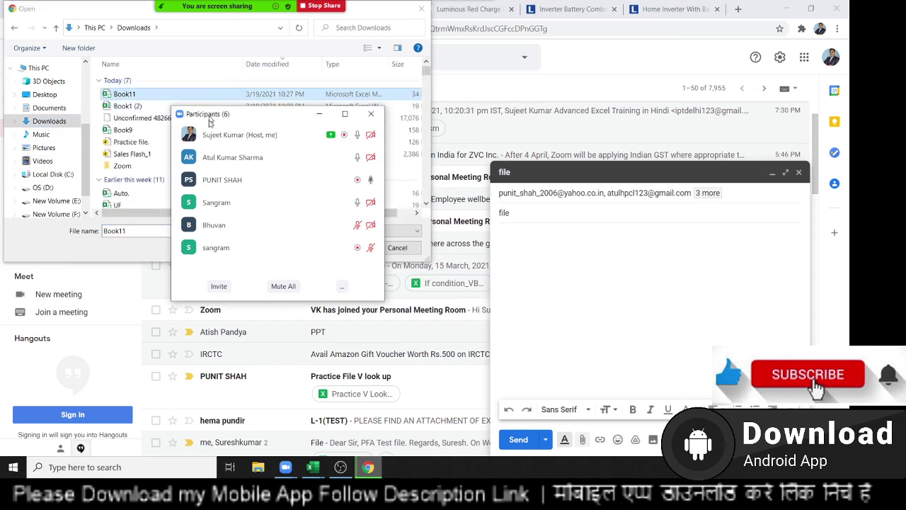
pyautogui.moveTo(209, 117); pyautogui.dragTo(109, 275)
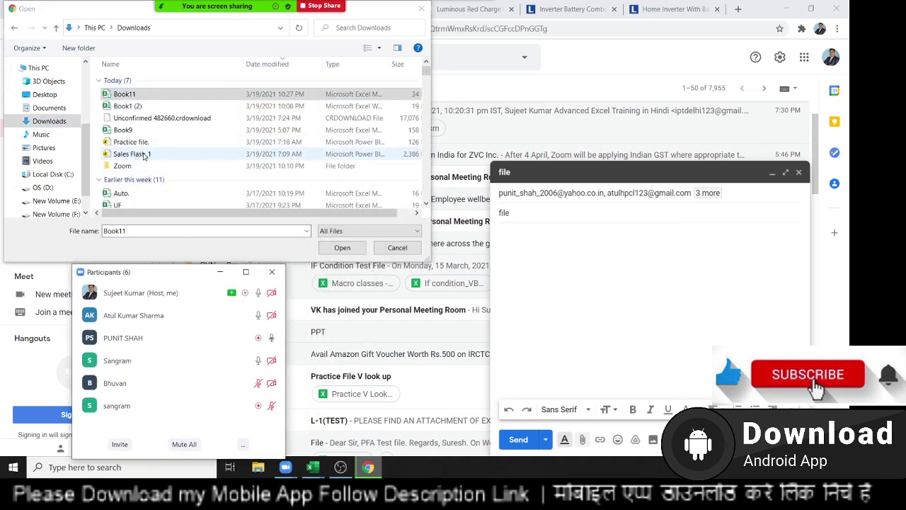
pyautogui.moveTo(353, 215); pyautogui.dragTo(369, 215)
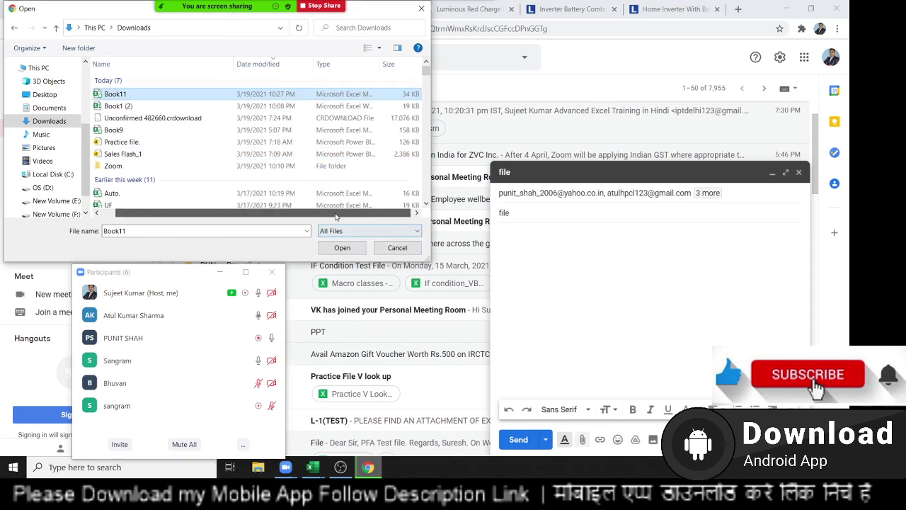
pyautogui.click(341, 247)
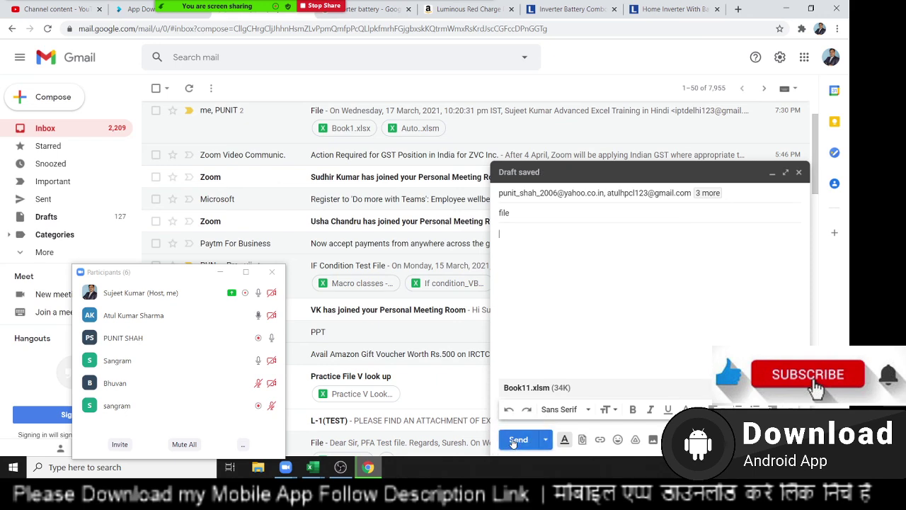
pyautogui.click(523, 440)
pyautogui.click(271, 272)
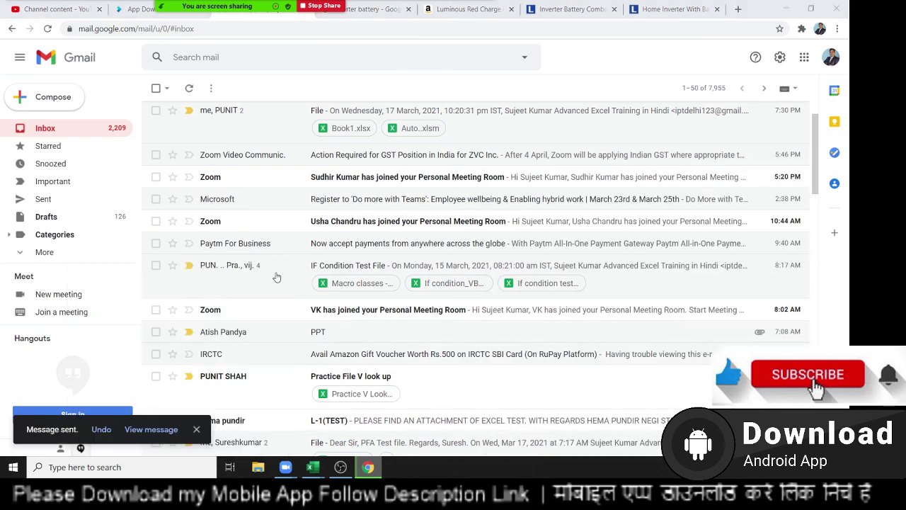